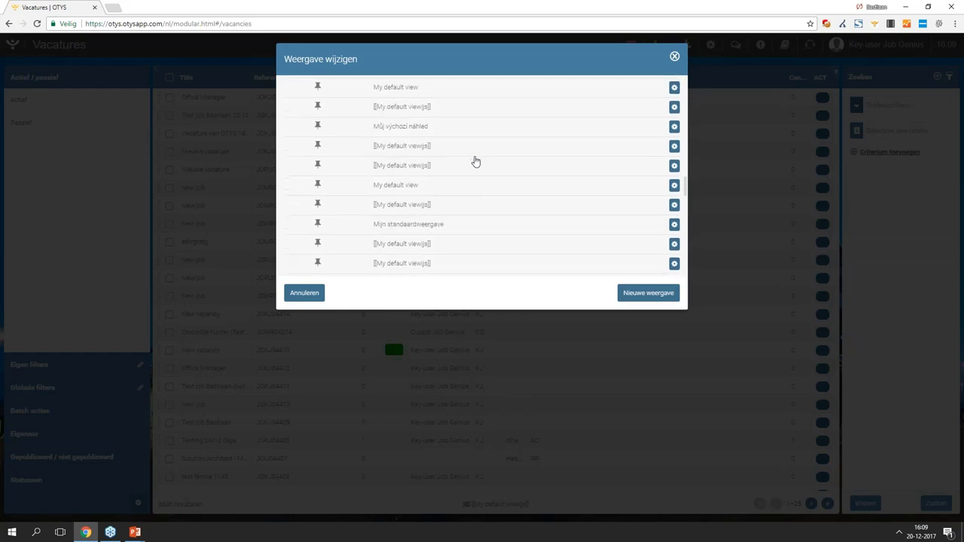
# - Switch the vacancy list to the saved personal view listed directly above the All columns view
pyautogui.scroll(-5, 475, 162)
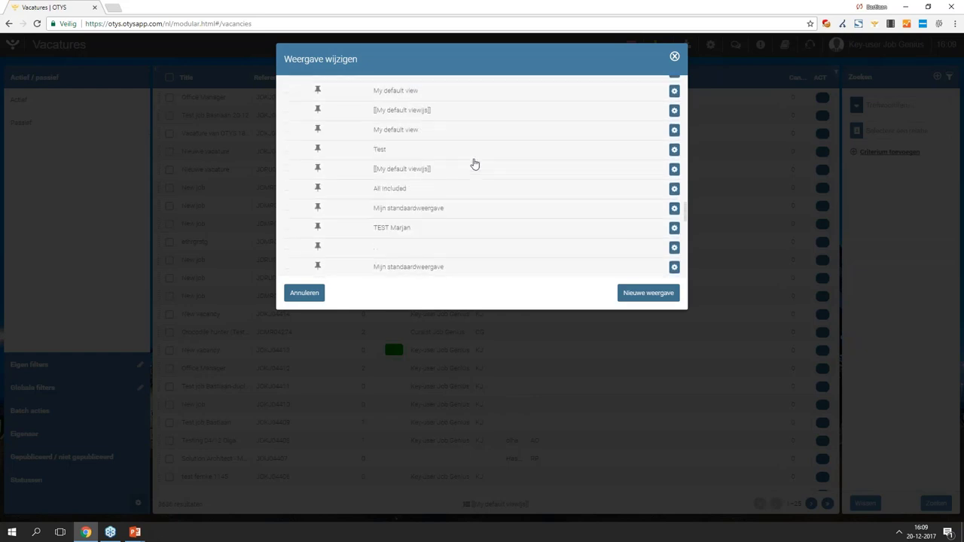
pyautogui.scroll(-3, 467, 168)
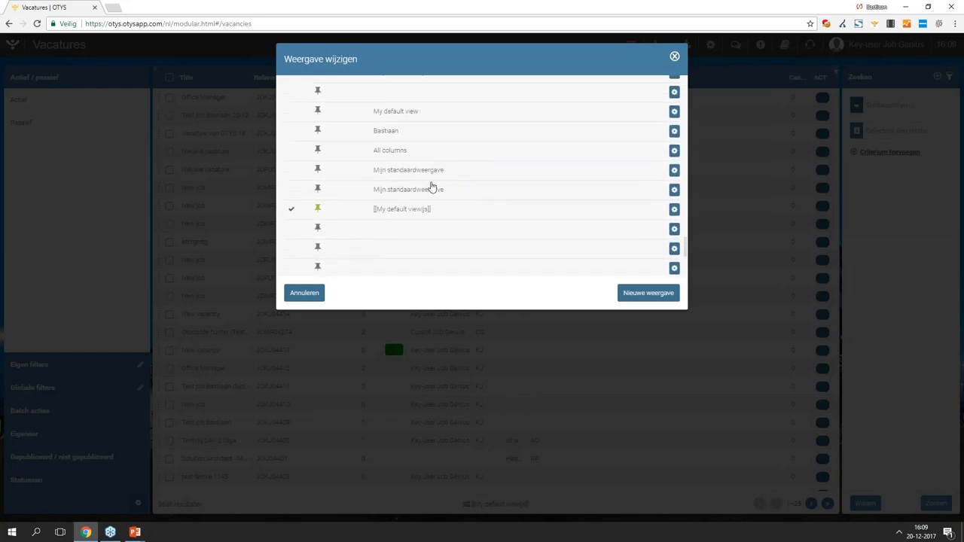
pyautogui.click(386, 134)
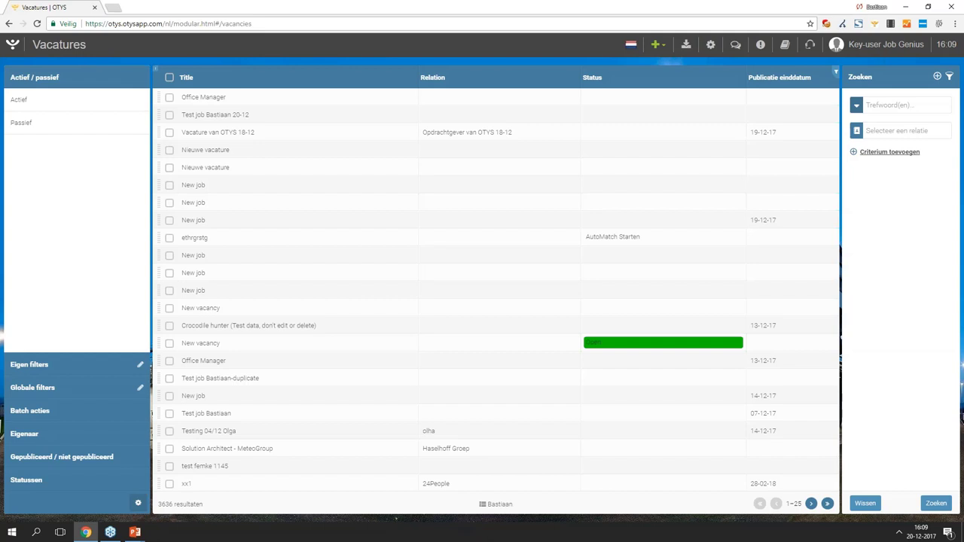
# - Create a new vacancy from the Office Manager profile
pyautogui.click(659, 47)
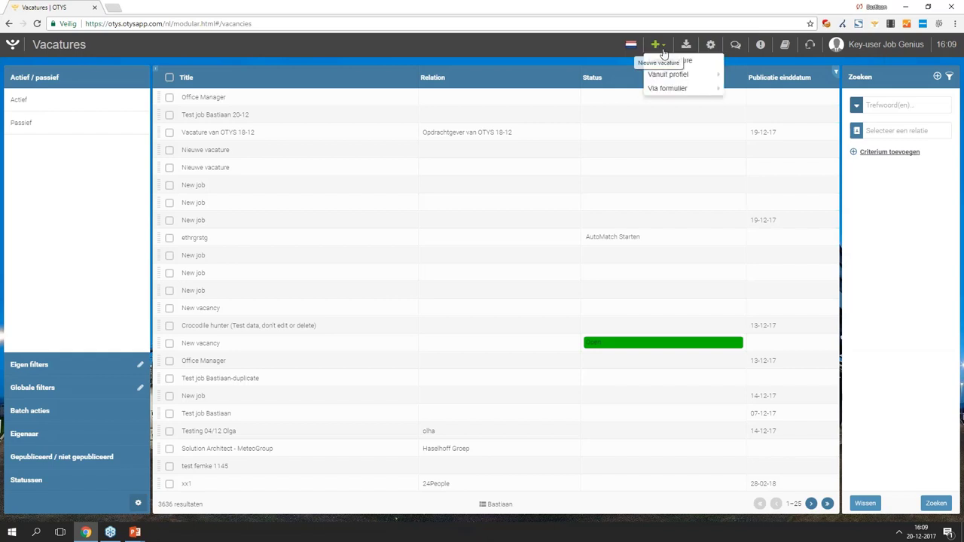
pyautogui.moveTo(678, 78)
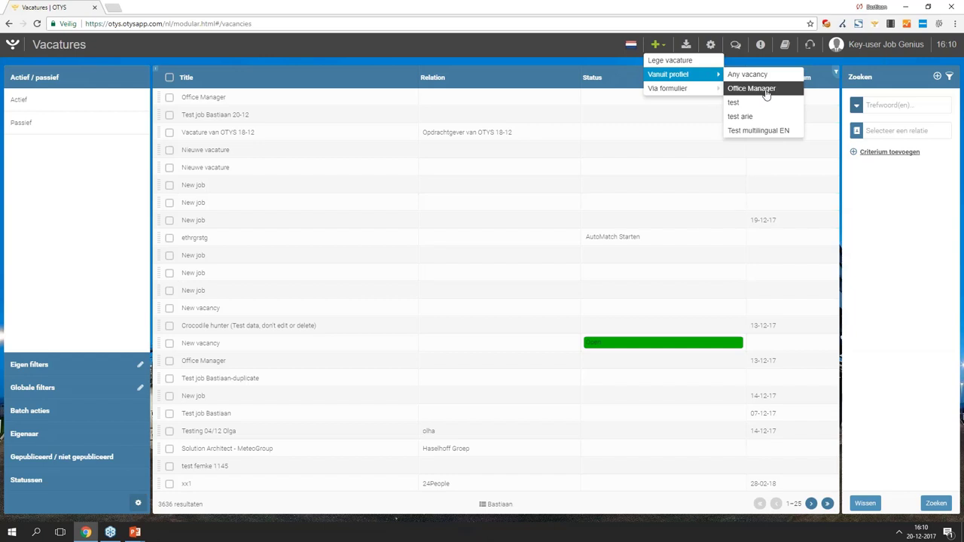
pyautogui.click(767, 91)
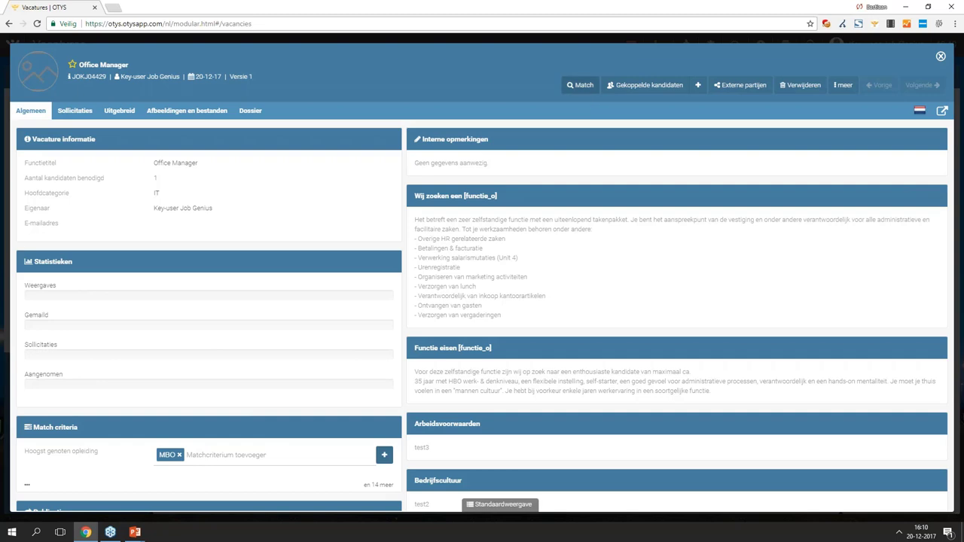
# - Match the Office Manager vacancy to candidates and turn on Hunt and select for the matches
pyautogui.click(580, 85)
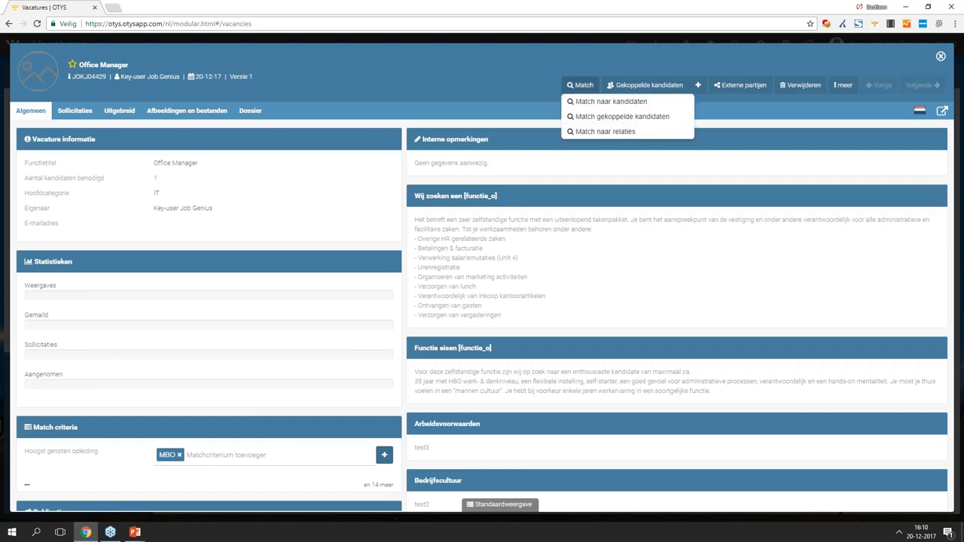
pyautogui.click(619, 111)
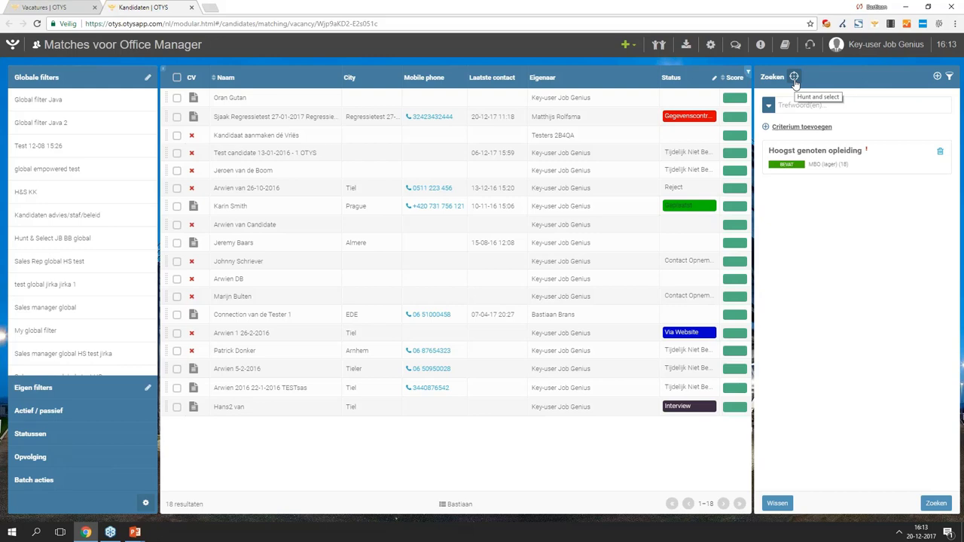
pyautogui.click(794, 78)
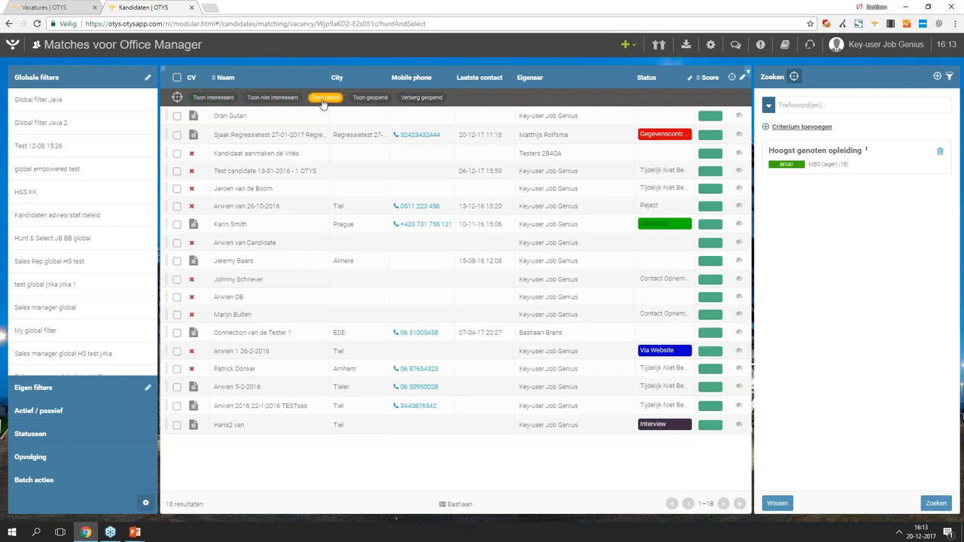
# - Try the Verberg geopend and Toon geopend filters, and switch Hunt and select off and on again
pyautogui.click(435, 100)
pyautogui.click(370, 97)
pyautogui.click(795, 76)
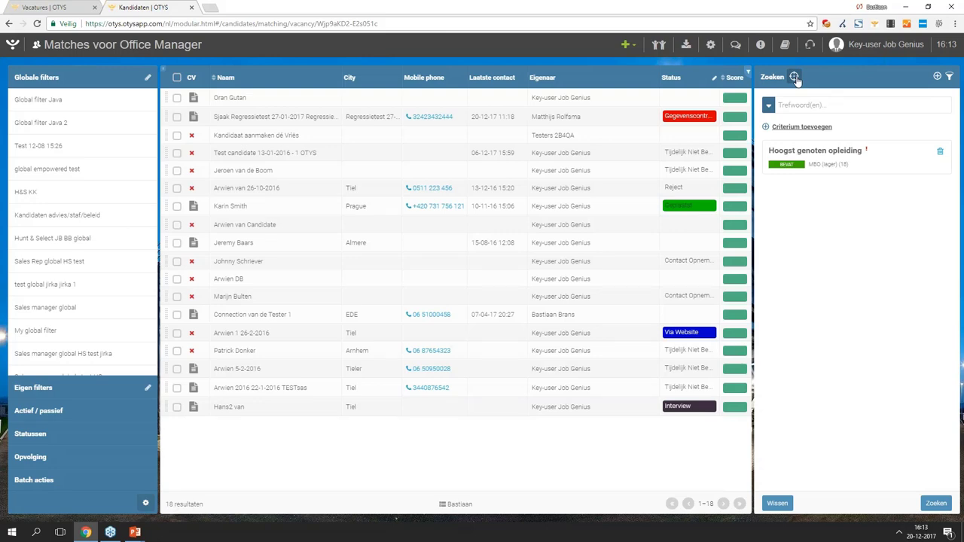
pyautogui.click(795, 77)
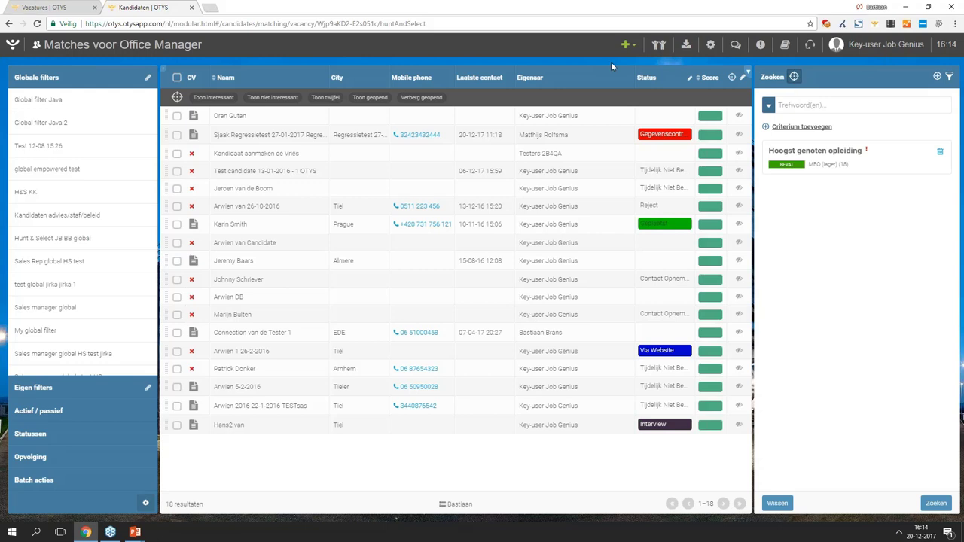
# - Rate the first four matched candidates in order as Interessant, Niet interessant, Twijfel and Niet interessant from their profiles, and return to the match list
pyautogui.click(230, 117)
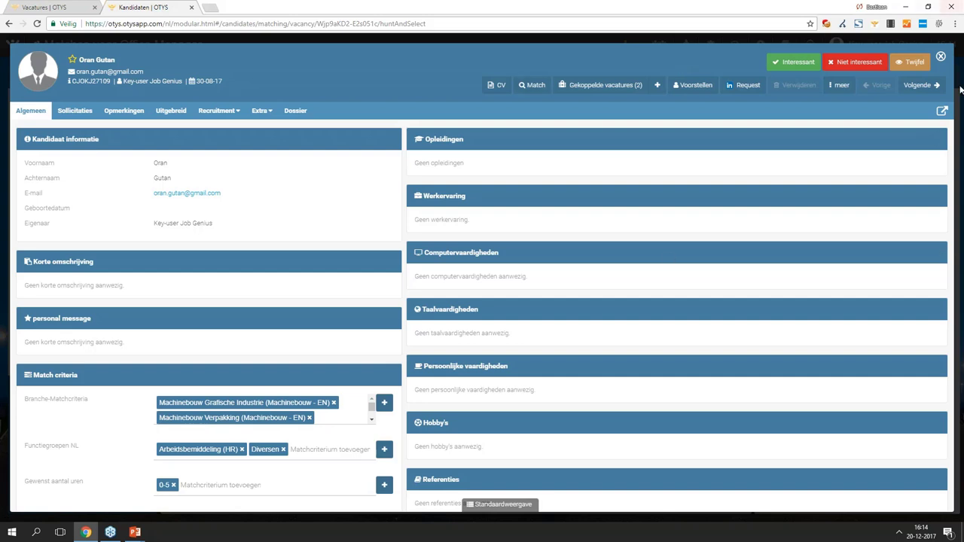
pyautogui.click(788, 68)
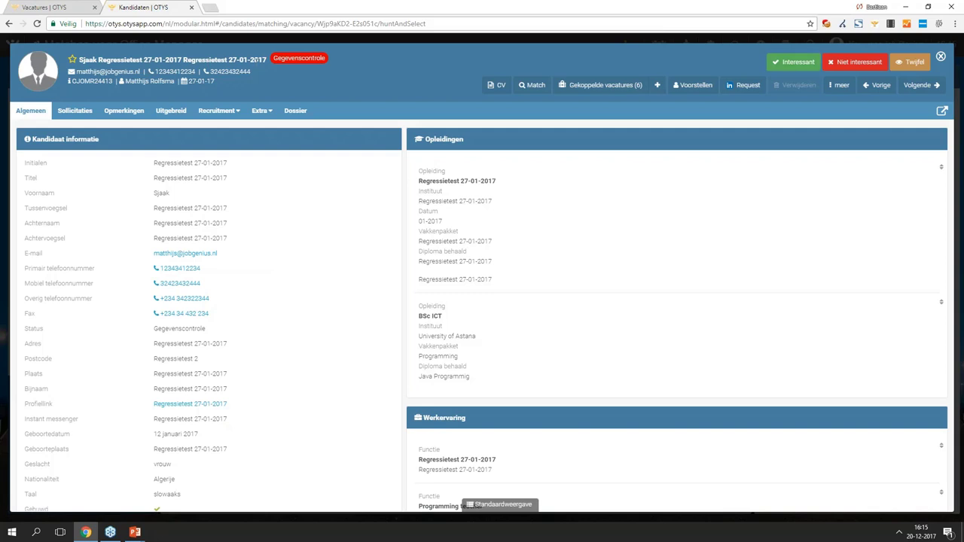
pyautogui.click(870, 66)
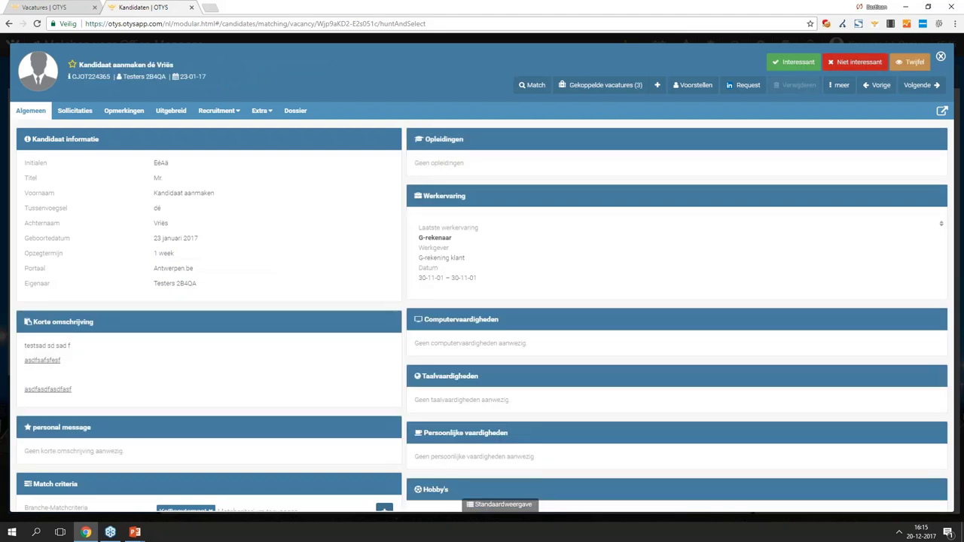
pyautogui.click(895, 64)
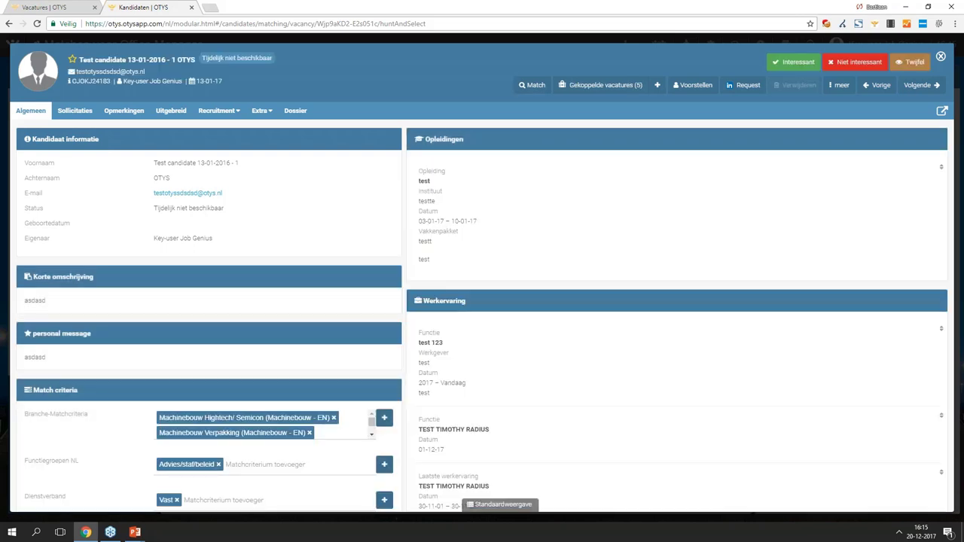
pyautogui.click(847, 66)
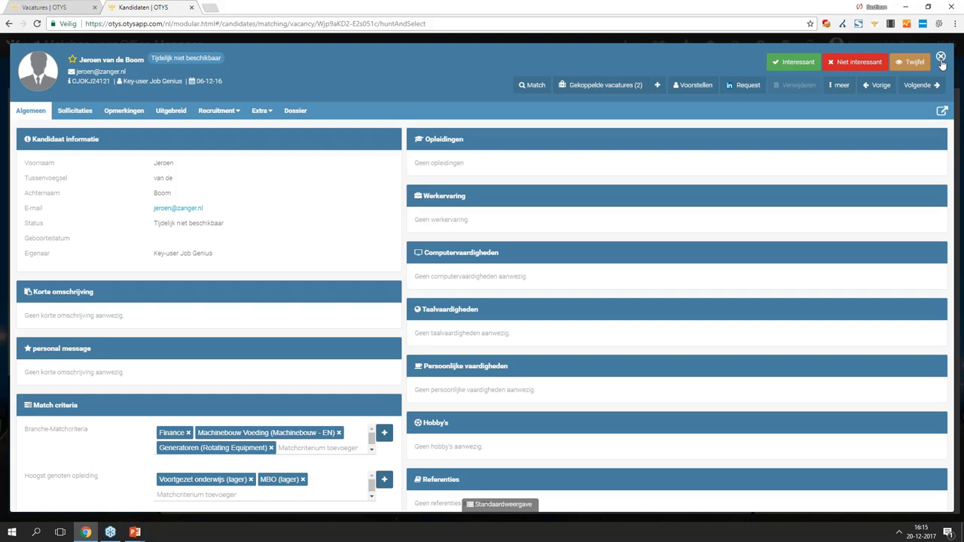
pyautogui.click(941, 58)
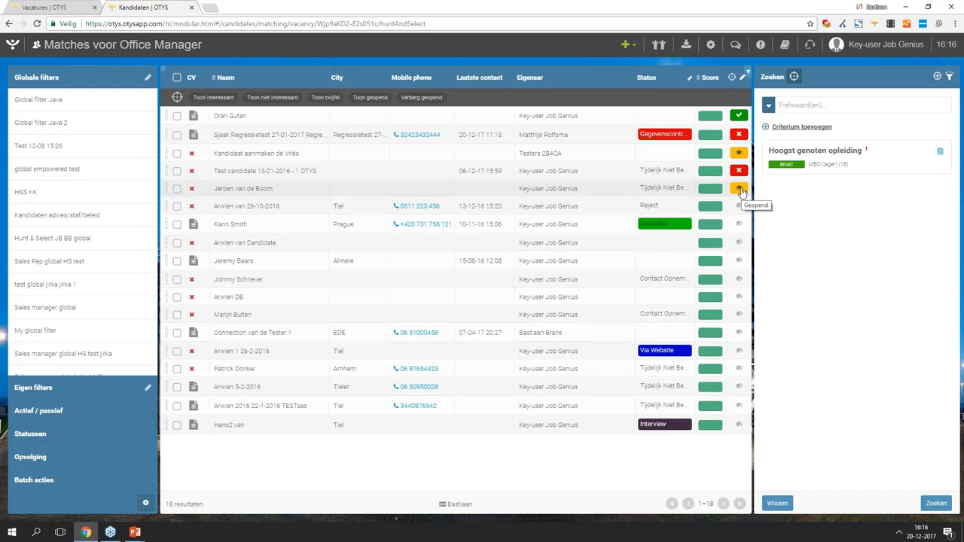
# - Examine the full CV of the matched candidate from Ede, including experience, education and languages, and close it
pyautogui.click(193, 335)
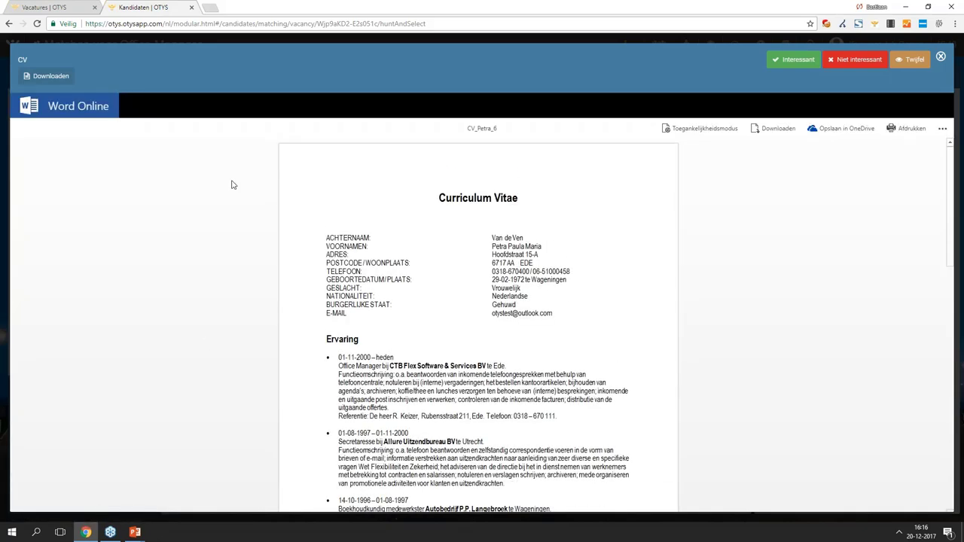
pyautogui.scroll(-10, 564, 306)
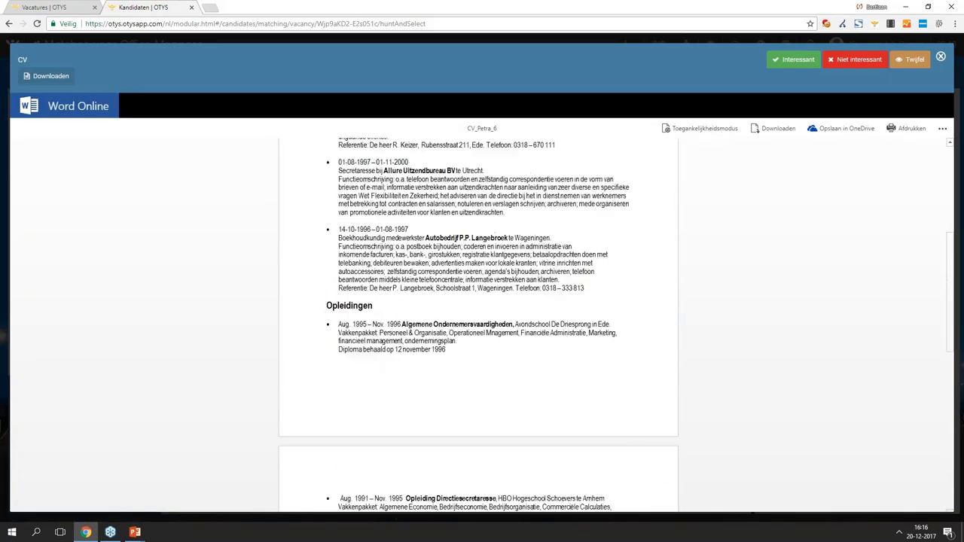
pyautogui.scroll(-4, 479, 324)
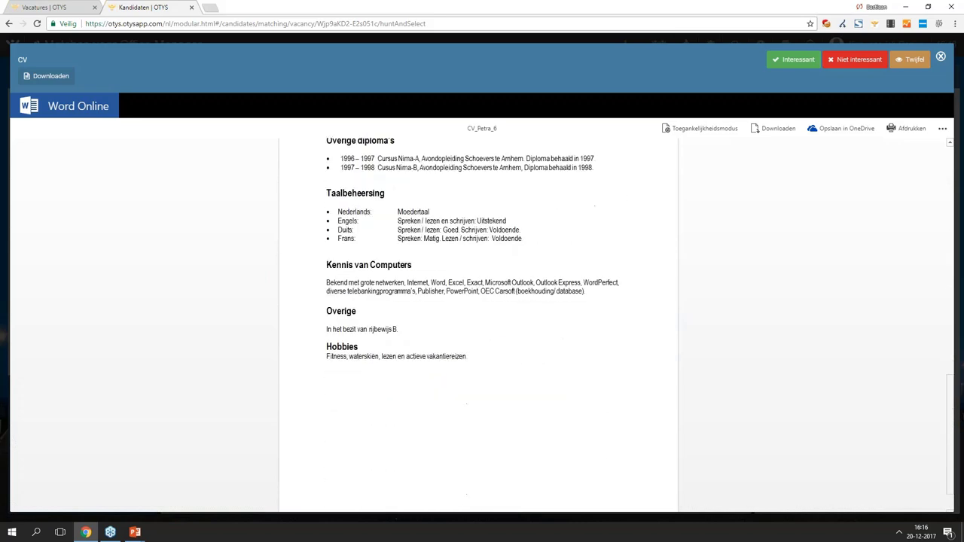
pyautogui.scroll(14, 479, 324)
pyautogui.scroll(1, 377, 173)
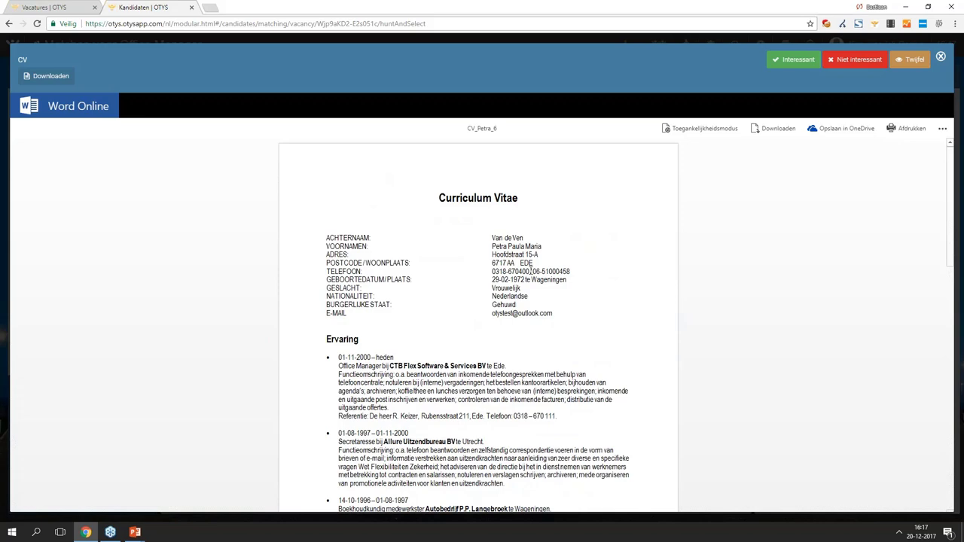
pyautogui.scroll(-1, 547, 216)
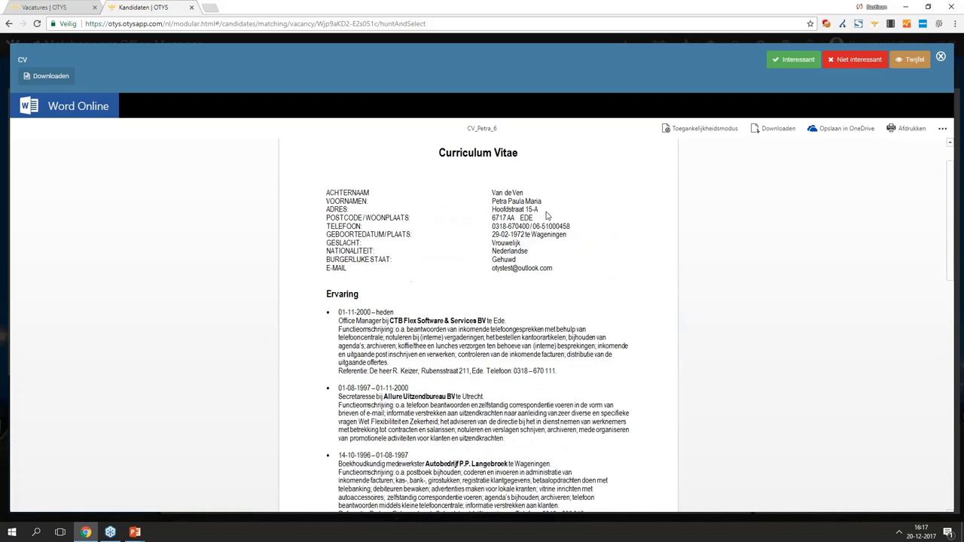
pyautogui.scroll(-15, 547, 216)
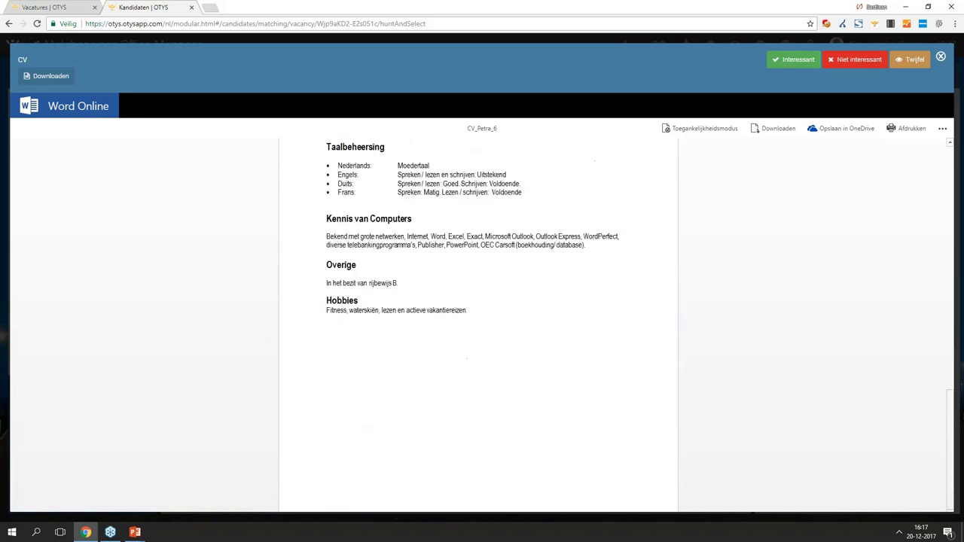
pyautogui.scroll(15, 547, 216)
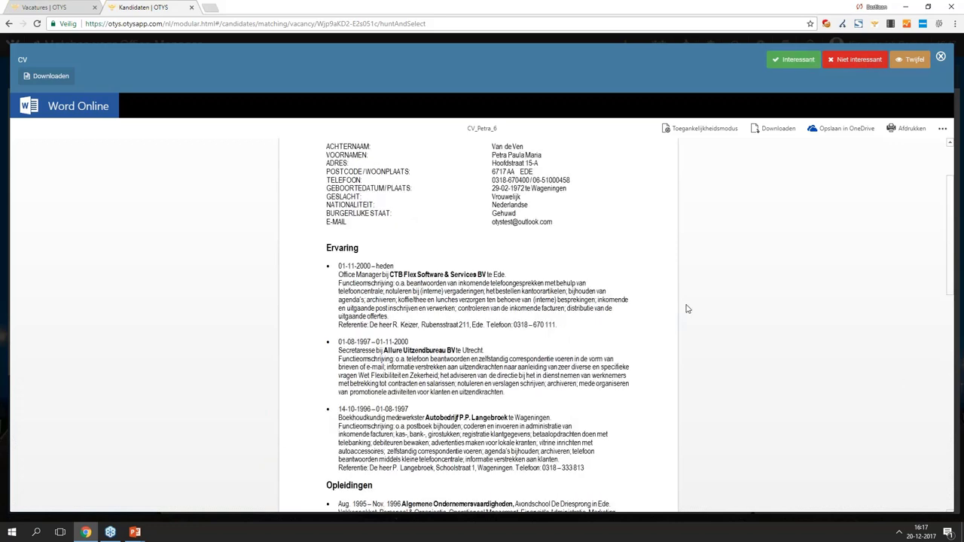
pyautogui.scroll(3, 563, 281)
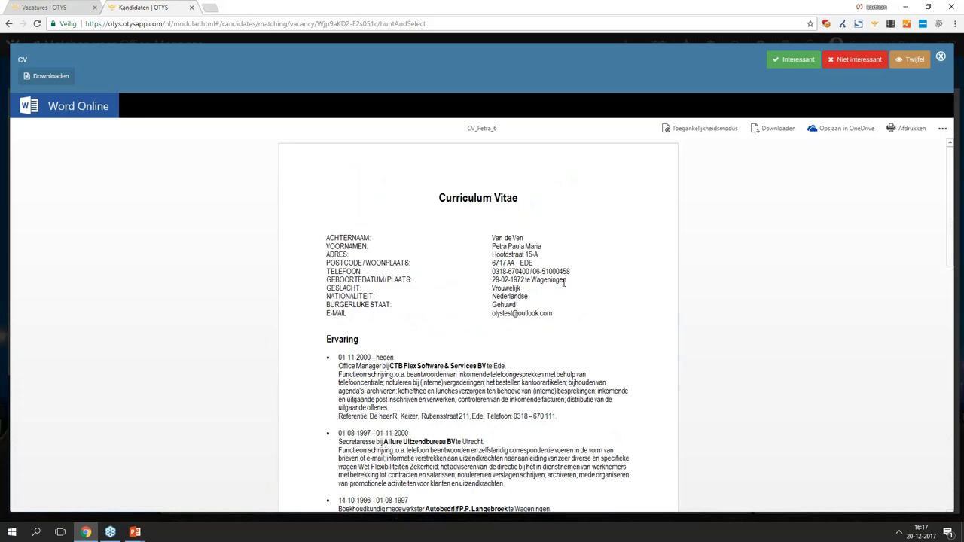
pyautogui.click(941, 57)
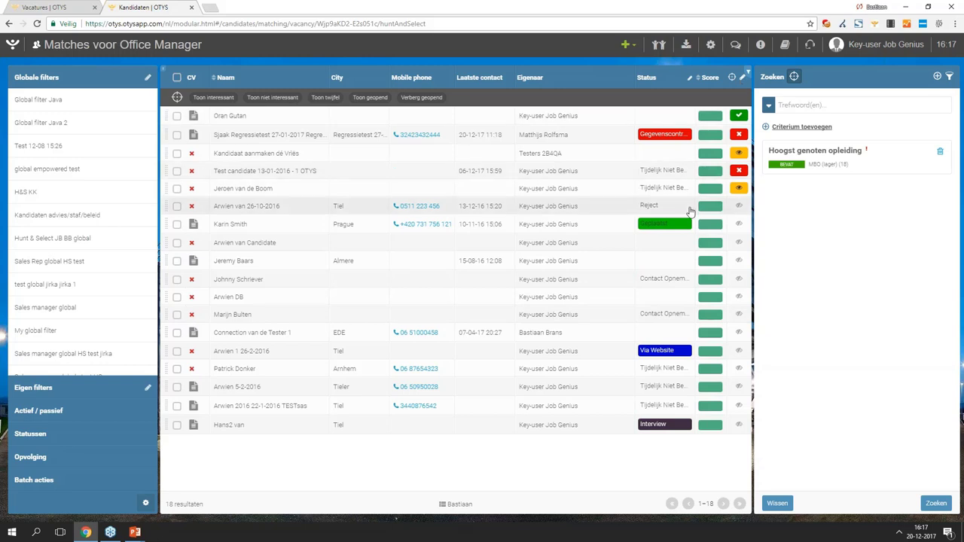
# - Make the Hunt and select column editable and rate the sixth, seventh and eighth candidates Niet interessant, Interessant and Twijfel
pyautogui.click(742, 79)
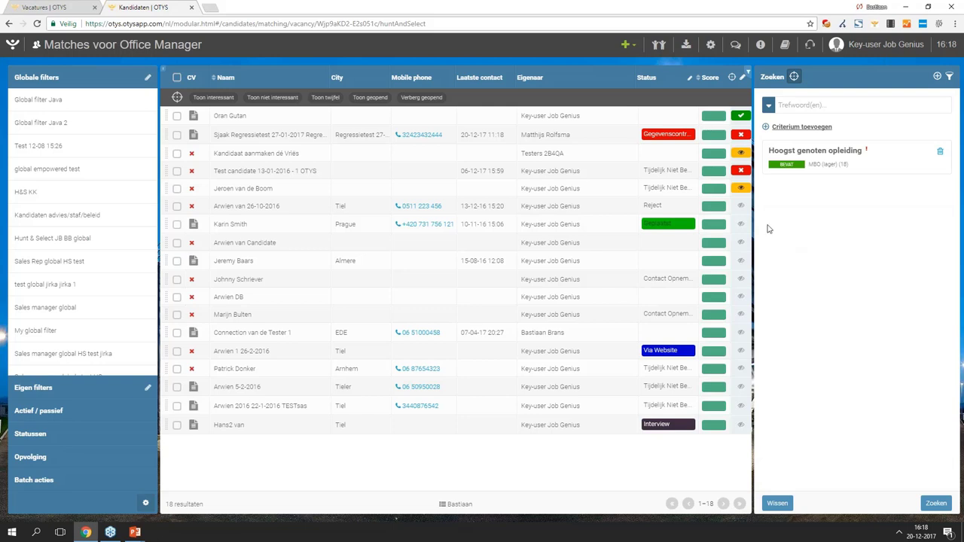
pyautogui.click(742, 210)
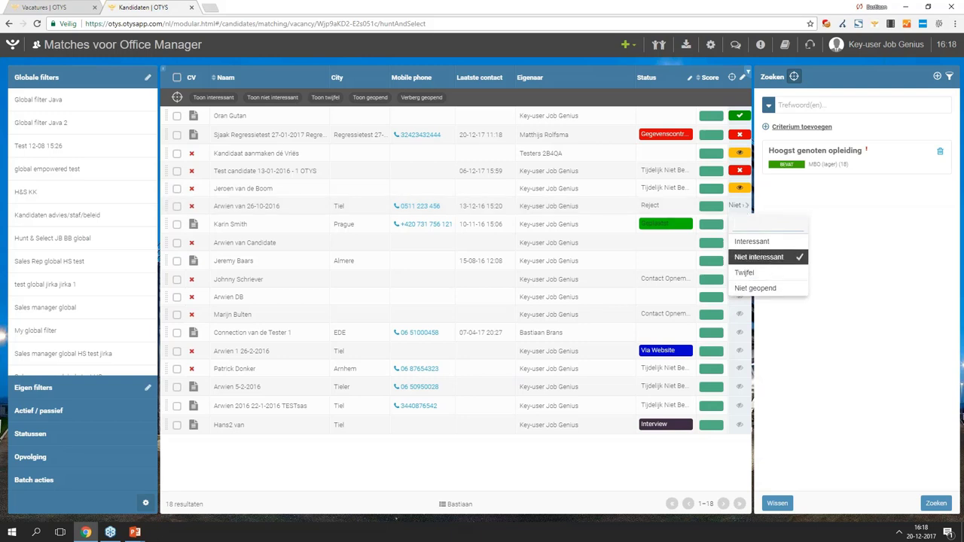
pyautogui.click(762, 258)
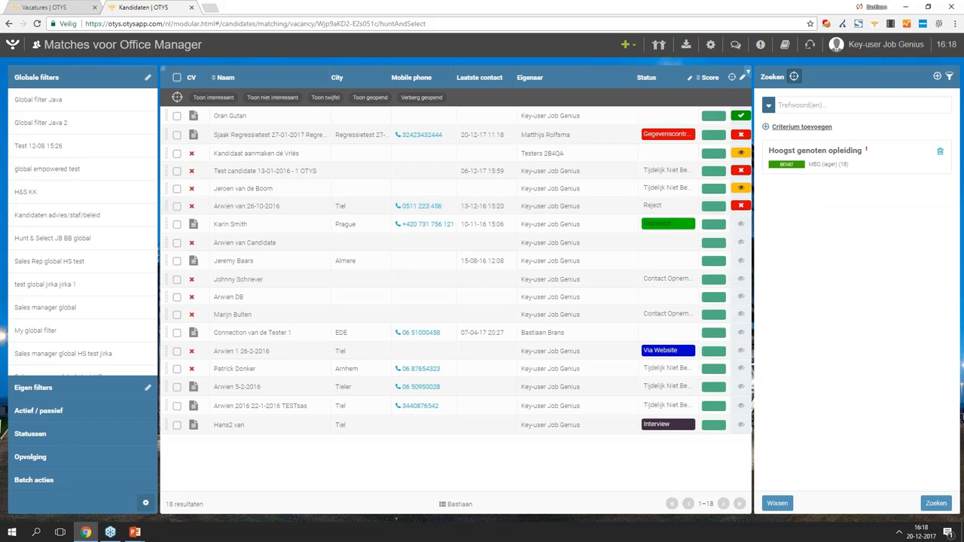
pyautogui.click(741, 224)
pyautogui.click(752, 260)
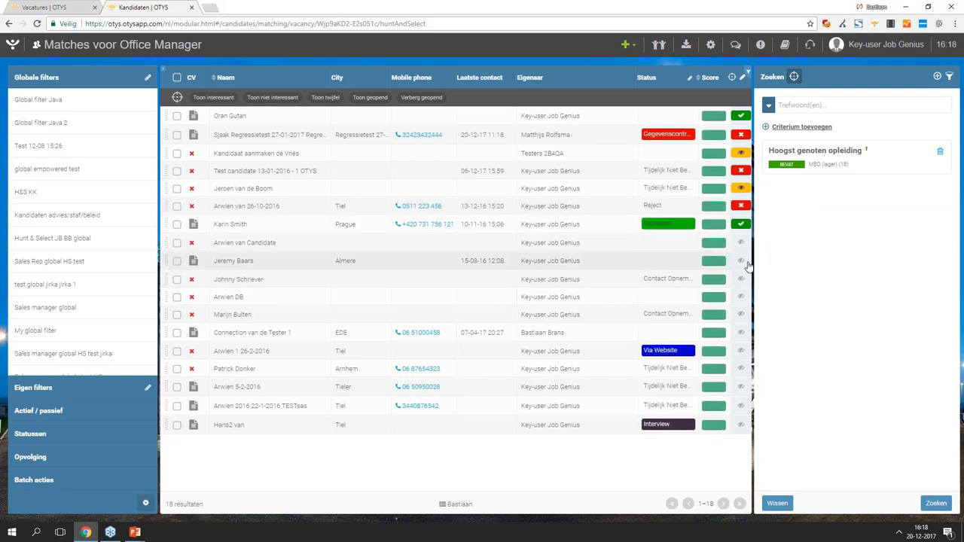
pyautogui.click(740, 243)
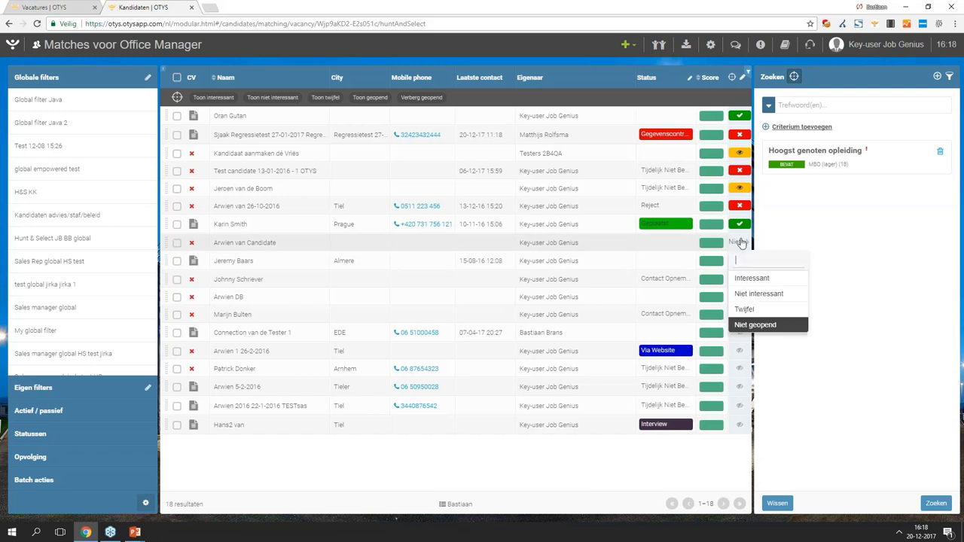
pyautogui.click(770, 300)
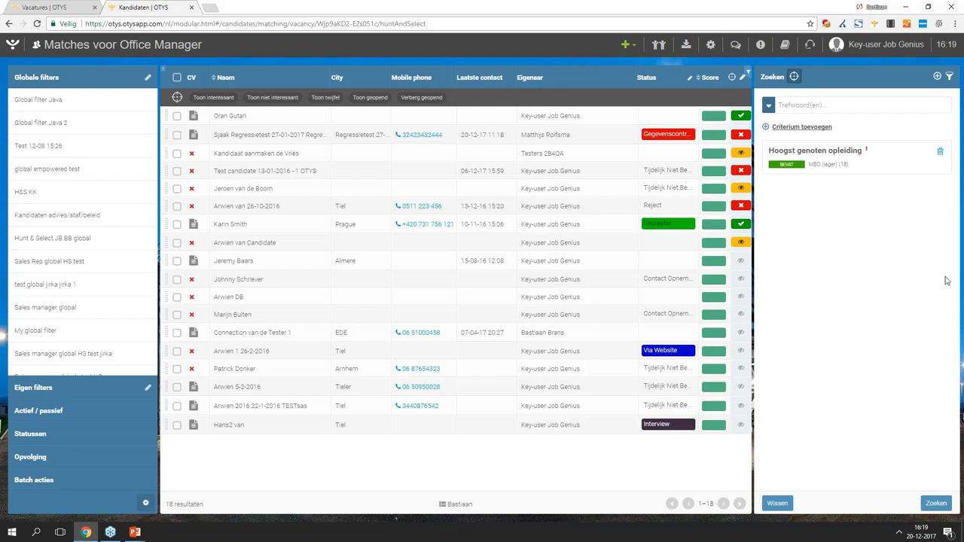
# - Add Voortgezet onderwijs (lager) and LBO (lager) to the Hoogst genoten opleiding criterion and rerun the candidate search
pyautogui.click(850, 158)
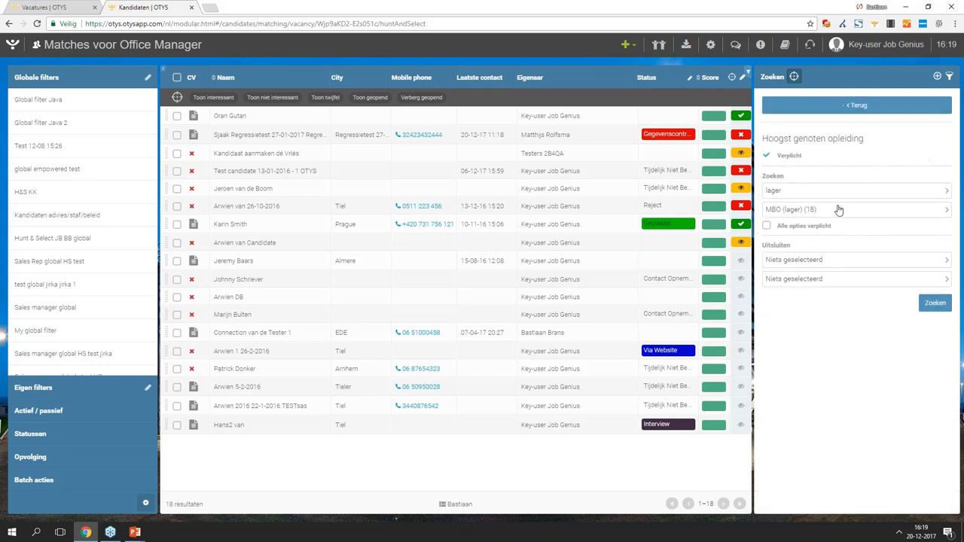
pyautogui.click(837, 211)
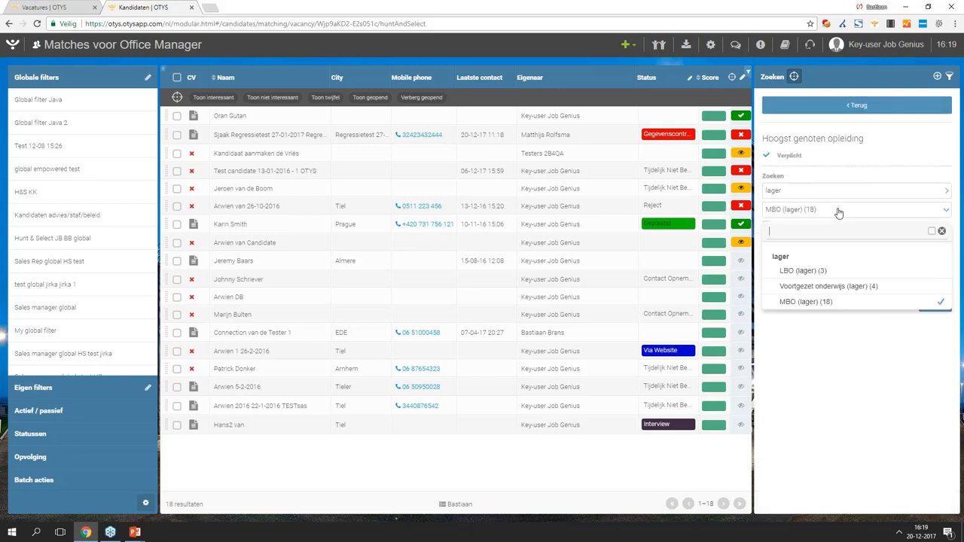
pyautogui.click(843, 286)
pyautogui.click(837, 270)
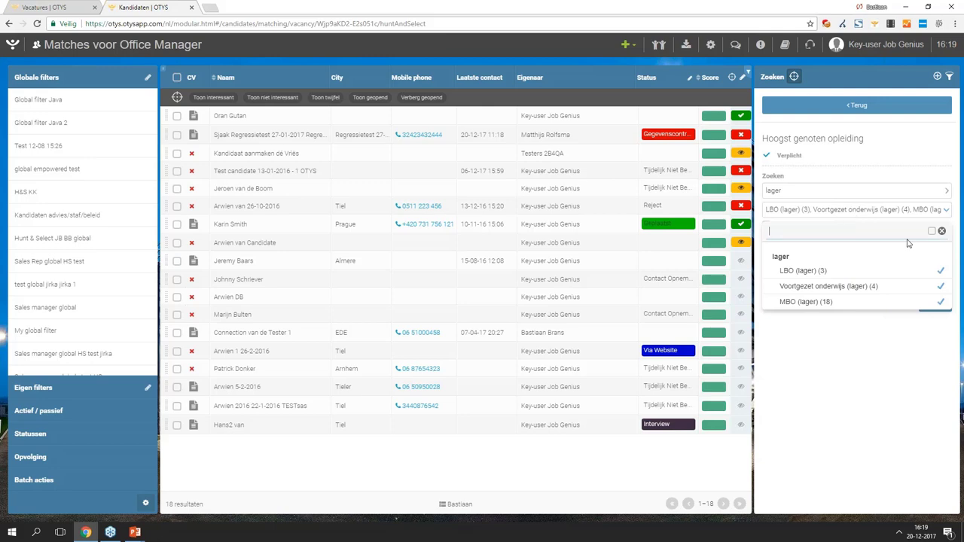
pyautogui.click(919, 374)
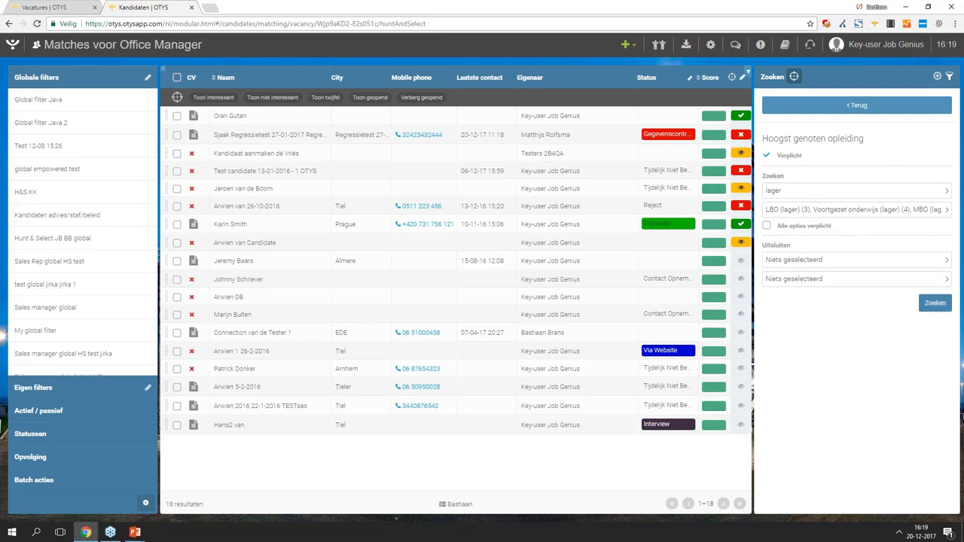
pyautogui.click(935, 303)
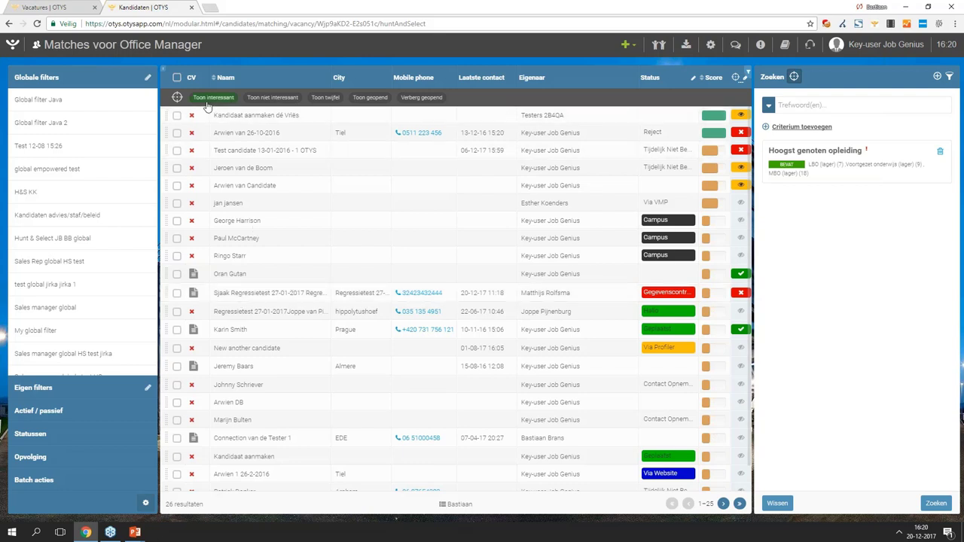
# - Hide the already opened candidates, rate the first three remaining profiles Interessant, Niet interessant and Twijfel, and return to the match list
pyautogui.click(423, 98)
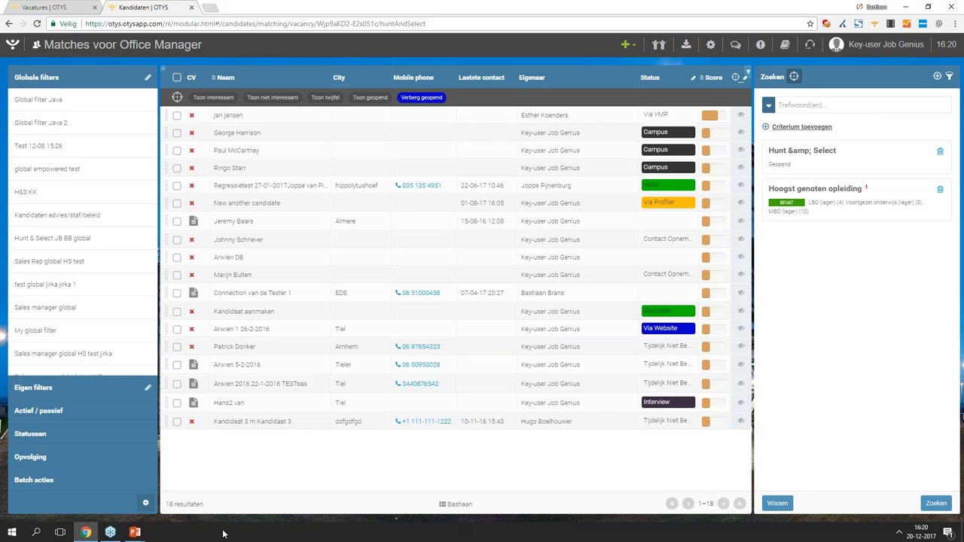
pyautogui.click(259, 116)
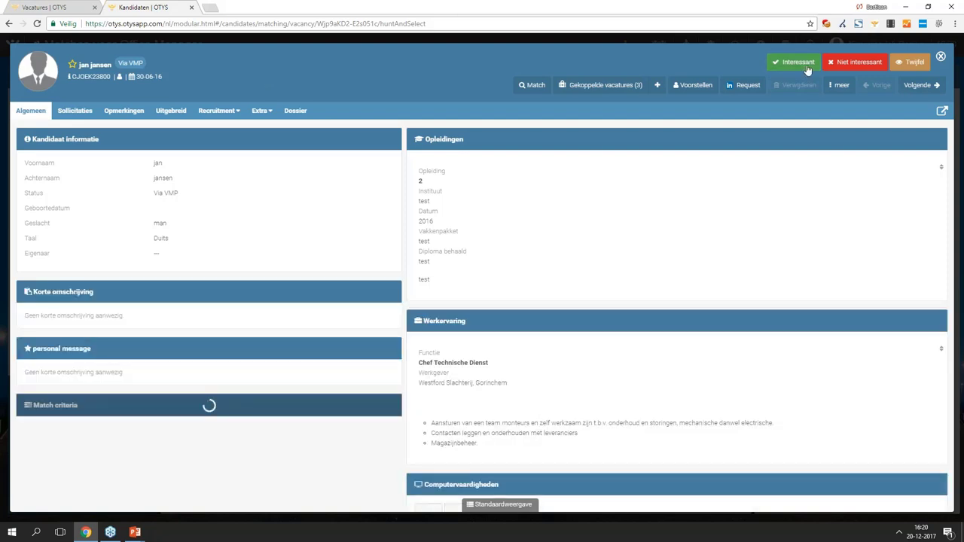
pyautogui.click(807, 68)
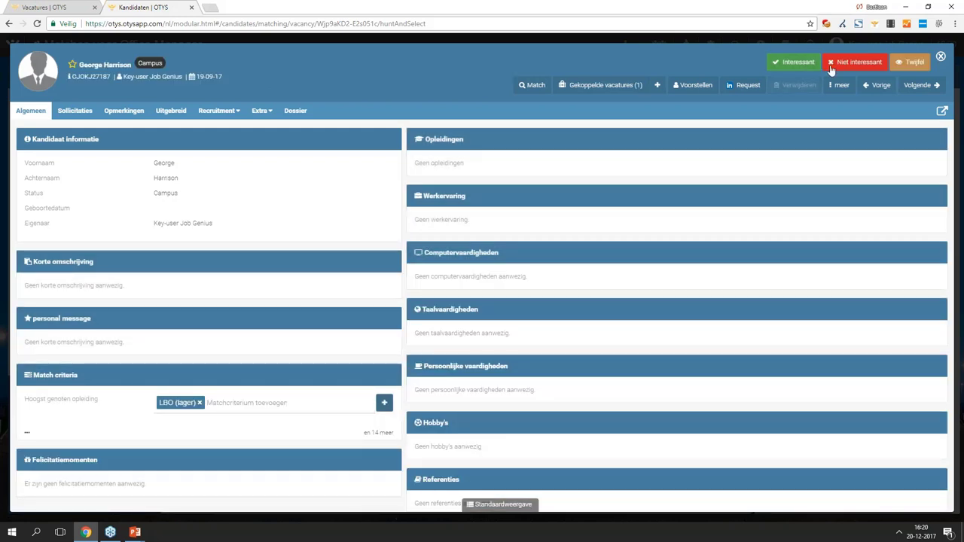
pyautogui.click(831, 67)
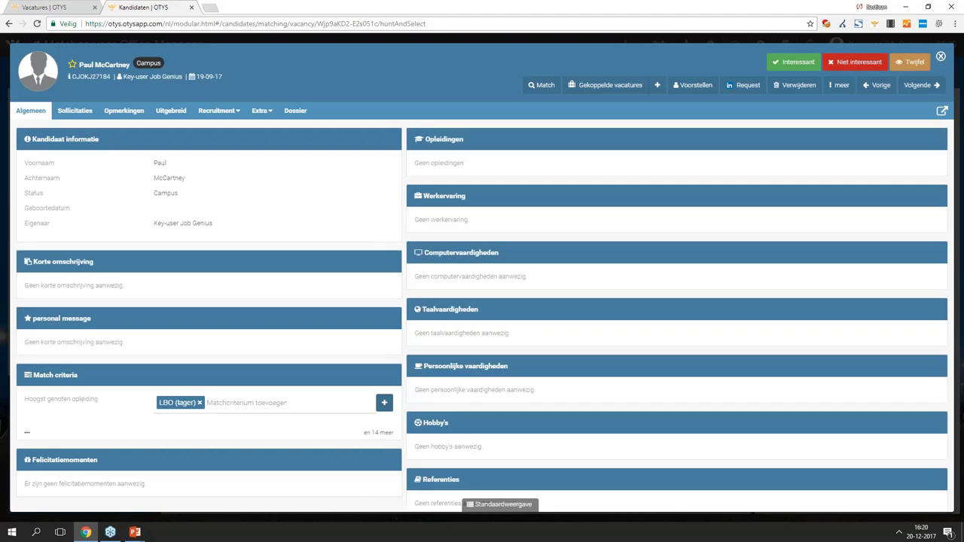
pyautogui.click(941, 58)
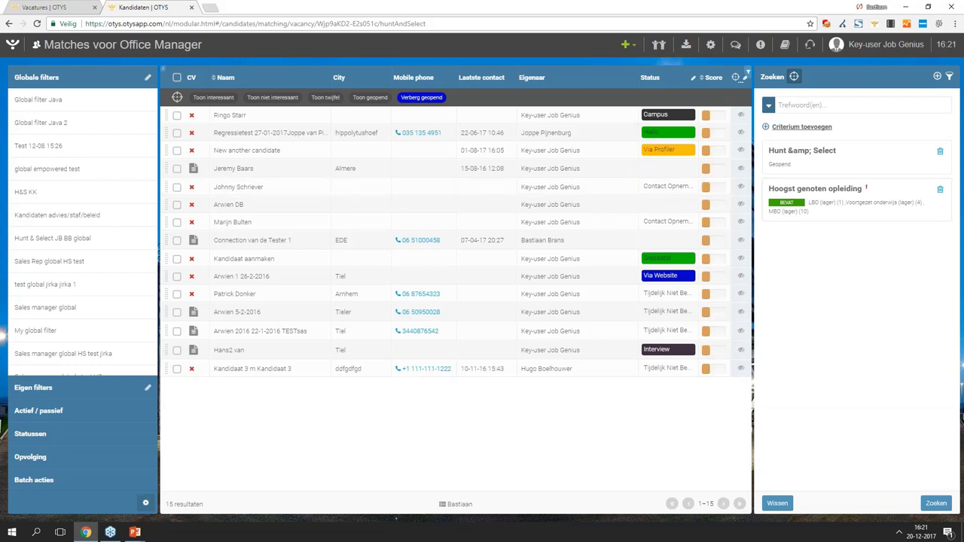
# - Show only the Twijfel candidates and re-rate the four in order as Interessant, Niet interessant, Interessant and Niet interessant
pyautogui.moveTo(119, 44); pyautogui.dragTo(163, 46)
pyautogui.click(164, 45)
pyautogui.click(324, 100)
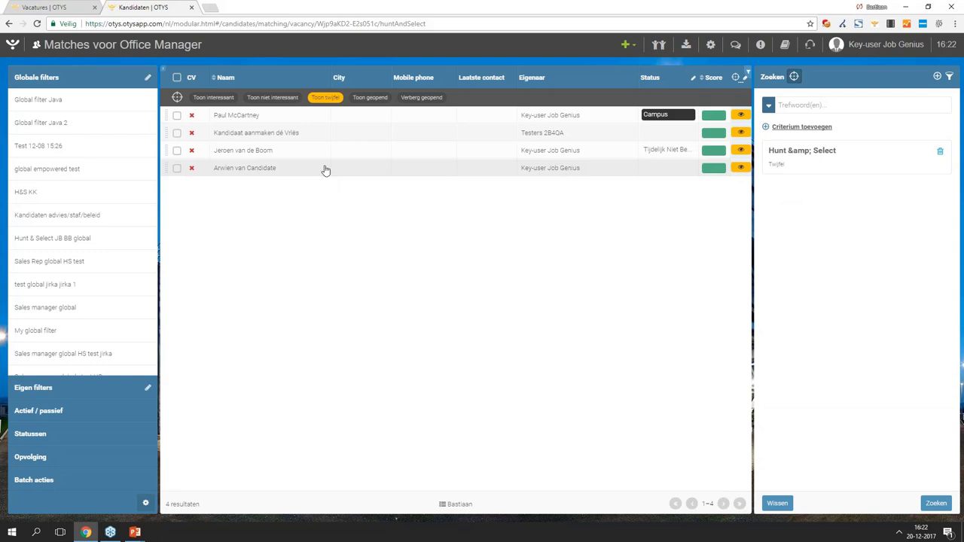
pyautogui.click(310, 122)
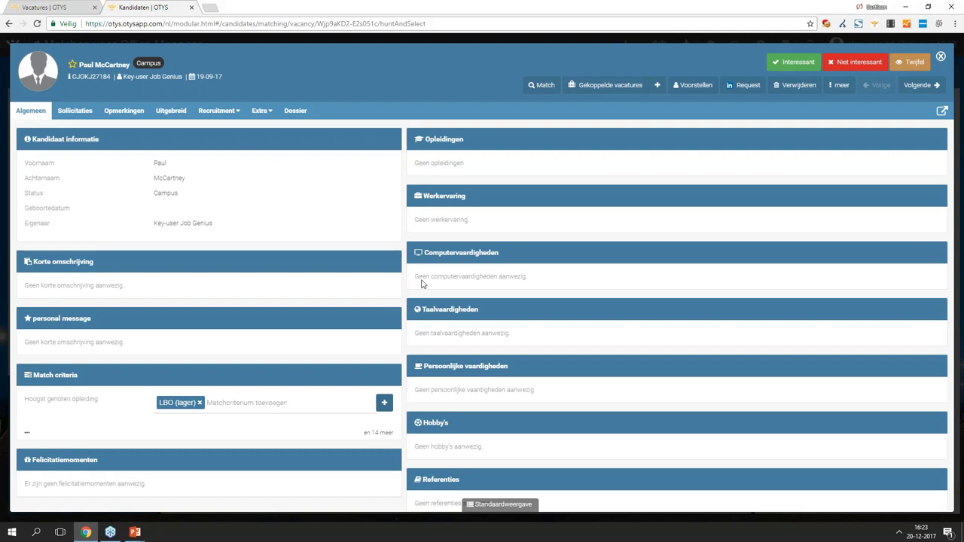
pyautogui.click(793, 61)
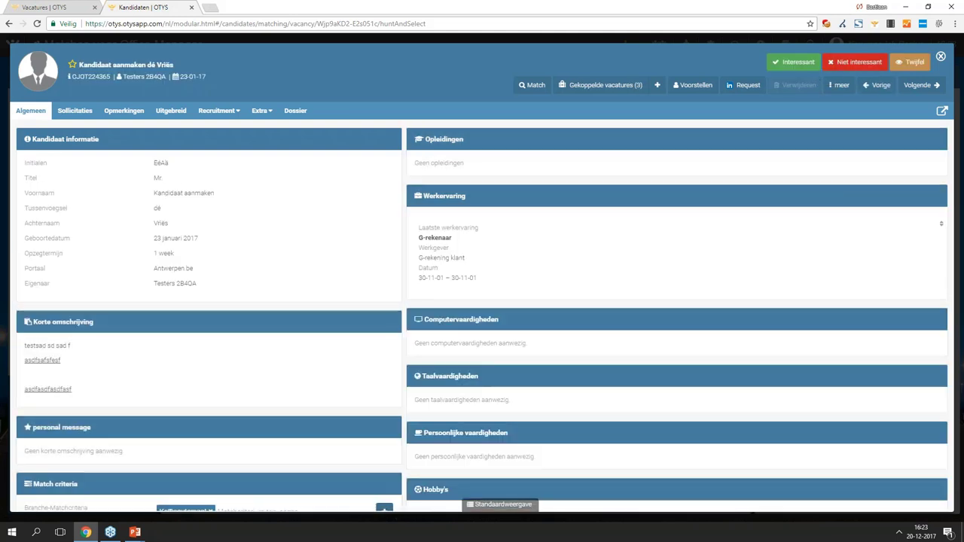
pyautogui.click(865, 69)
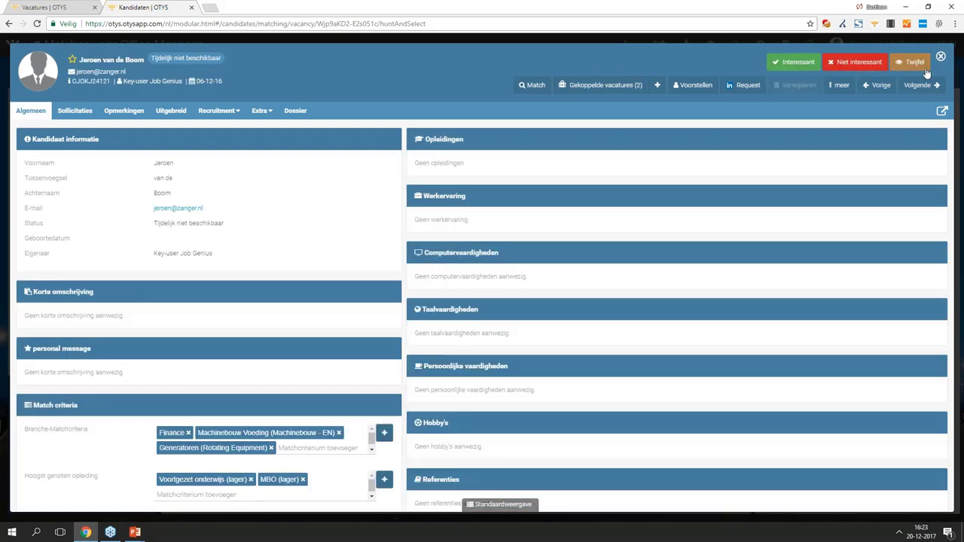
pyautogui.click(796, 61)
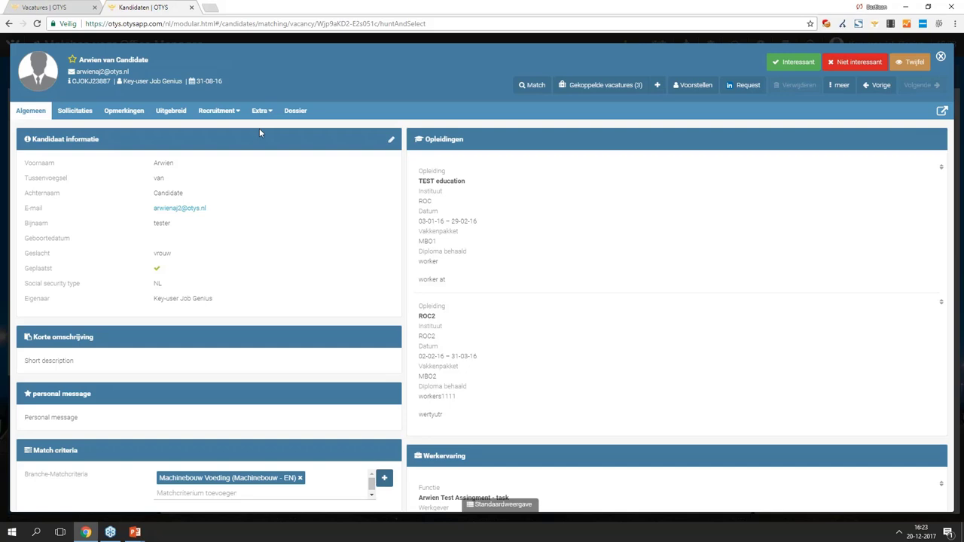
pyautogui.click(851, 64)
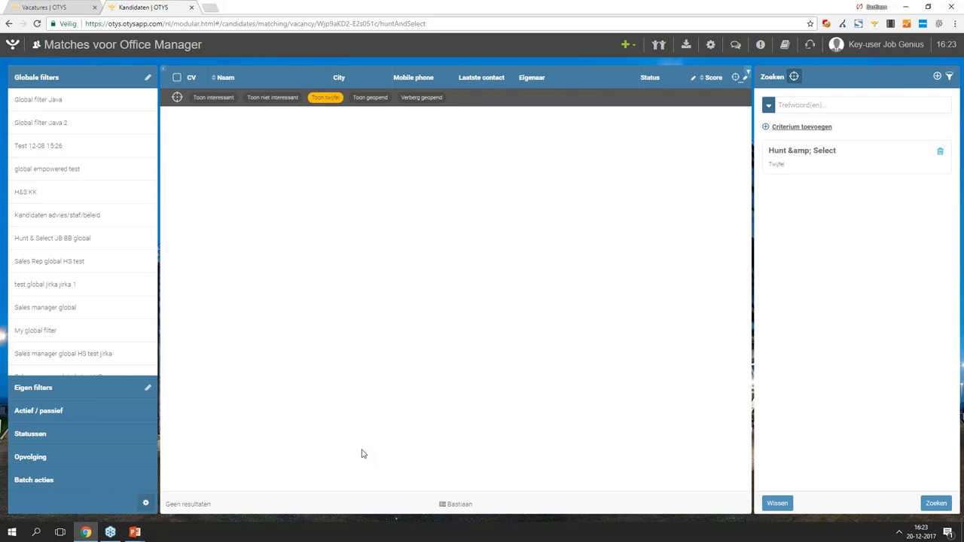
# - Add the Toon interessant filter to the match list and select all listed candidates
pyautogui.click(220, 99)
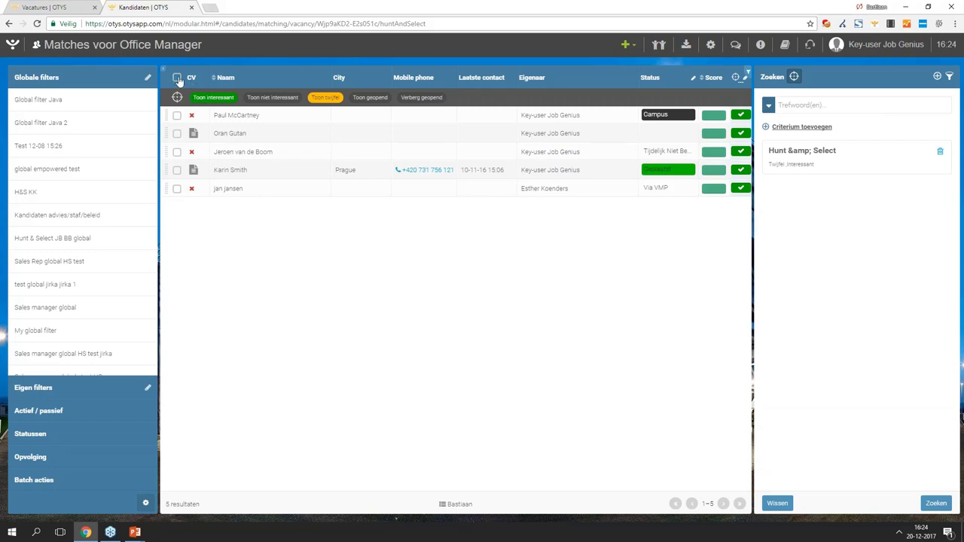
pyautogui.click(177, 115)
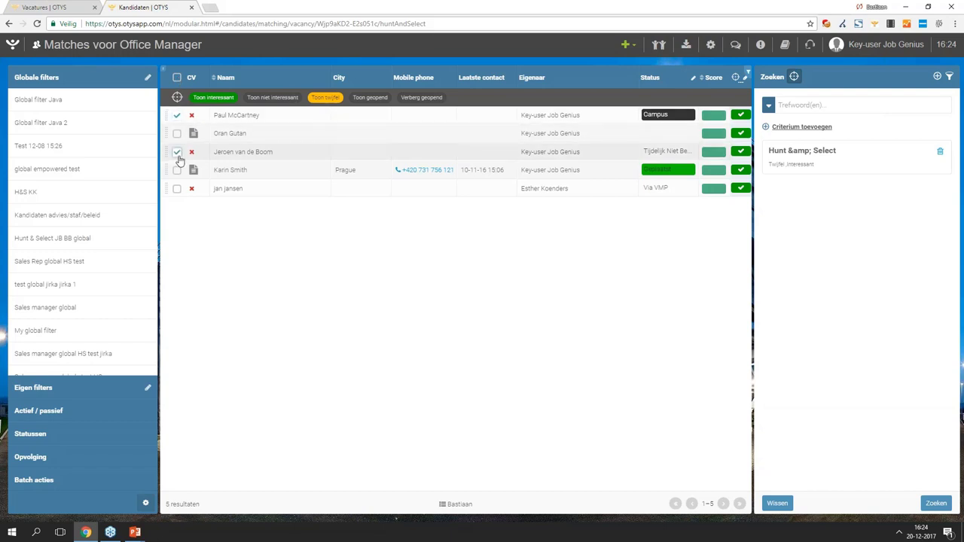
pyautogui.click(177, 151)
pyautogui.click(177, 76)
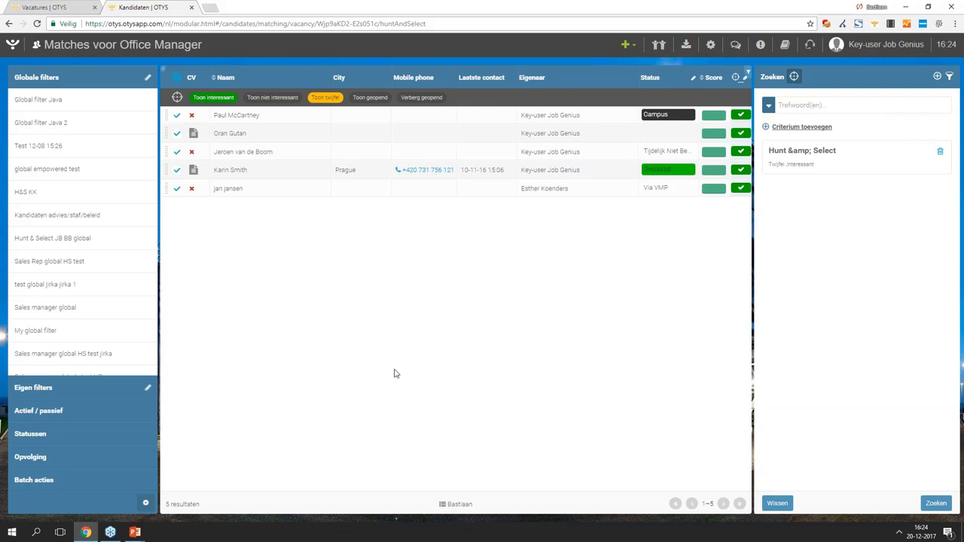
# - Link all selected Interessant candidates to the Office Manager vacancy
pyautogui.rightClick(239, 155)
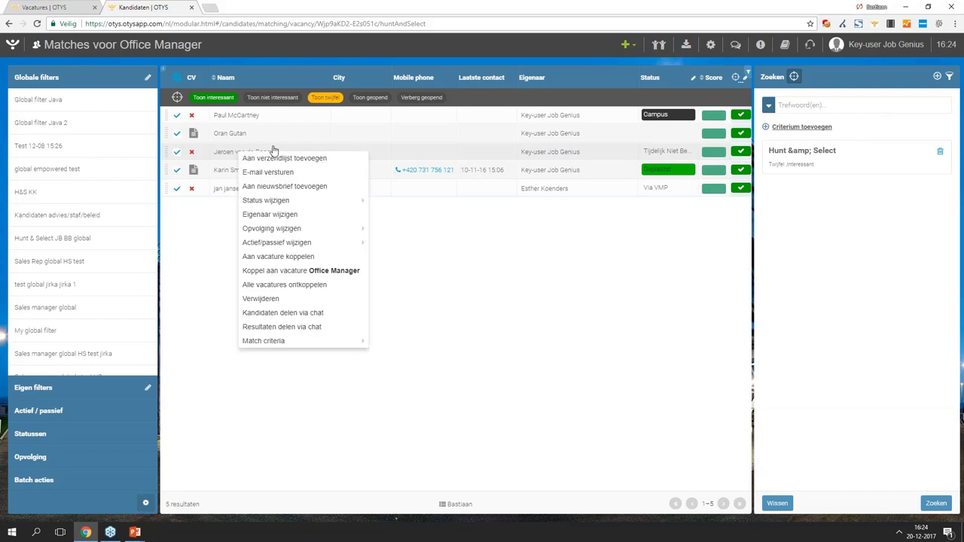
pyautogui.moveTo(309, 340)
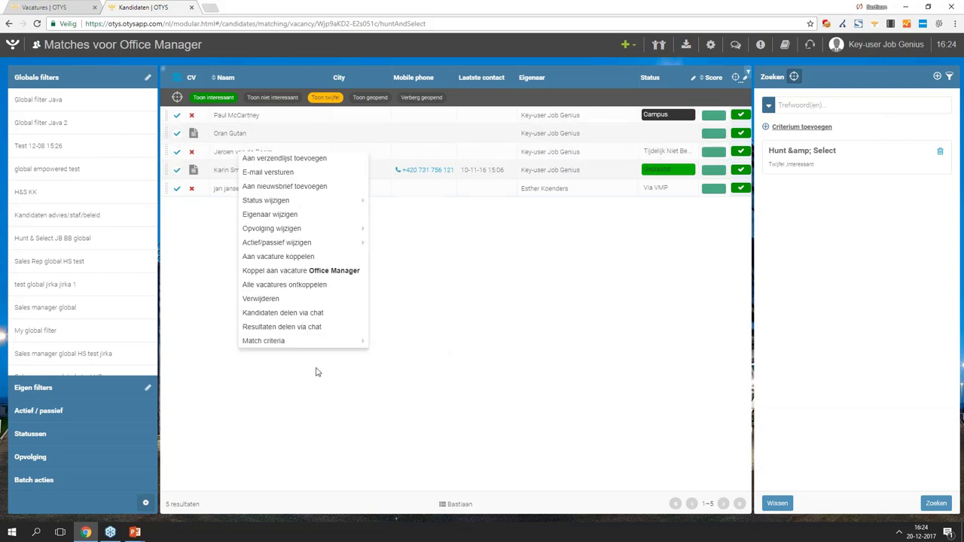
pyautogui.click(325, 278)
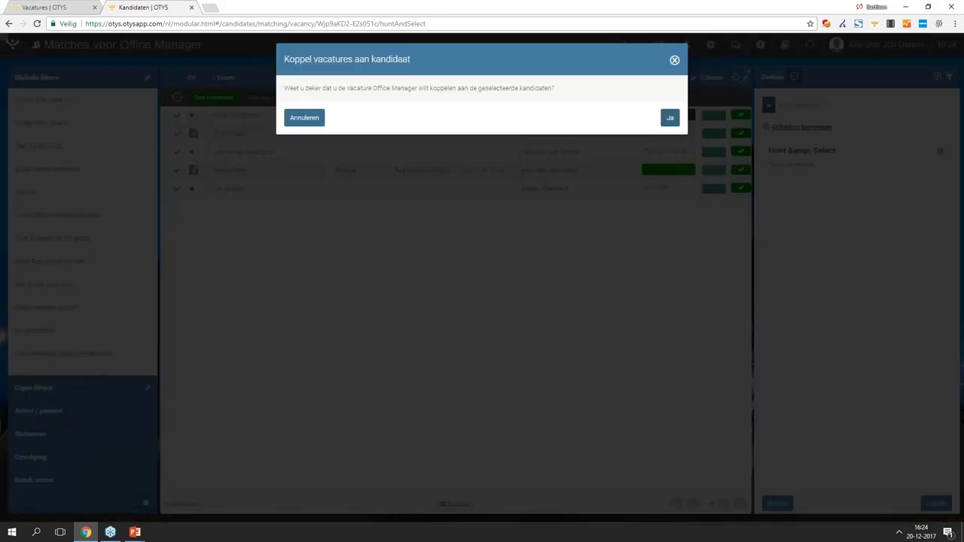
pyautogui.click(304, 116)
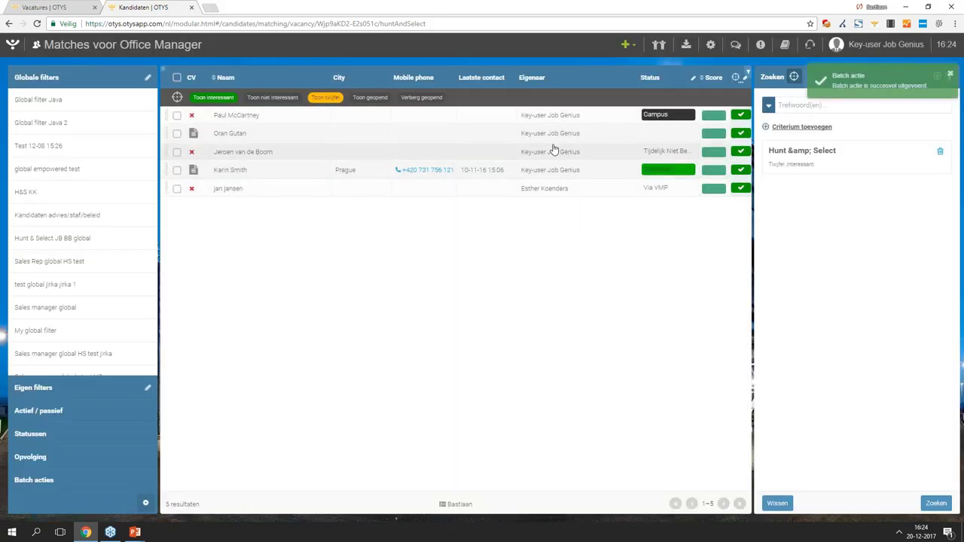
# - Select all Interessant candidates again, start a new e-mail to them and close it without sending
pyautogui.click(178, 79)
pyautogui.rightClick(272, 151)
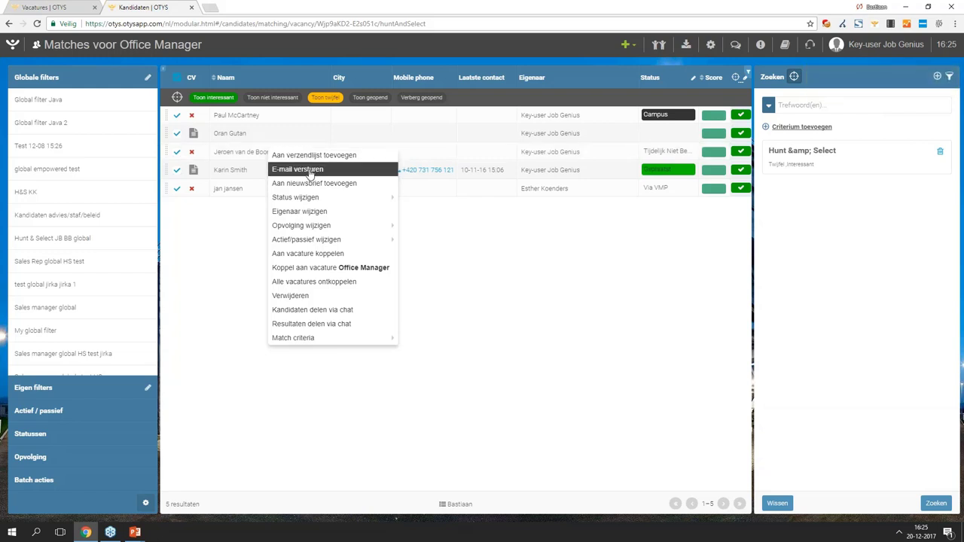
pyautogui.click(310, 171)
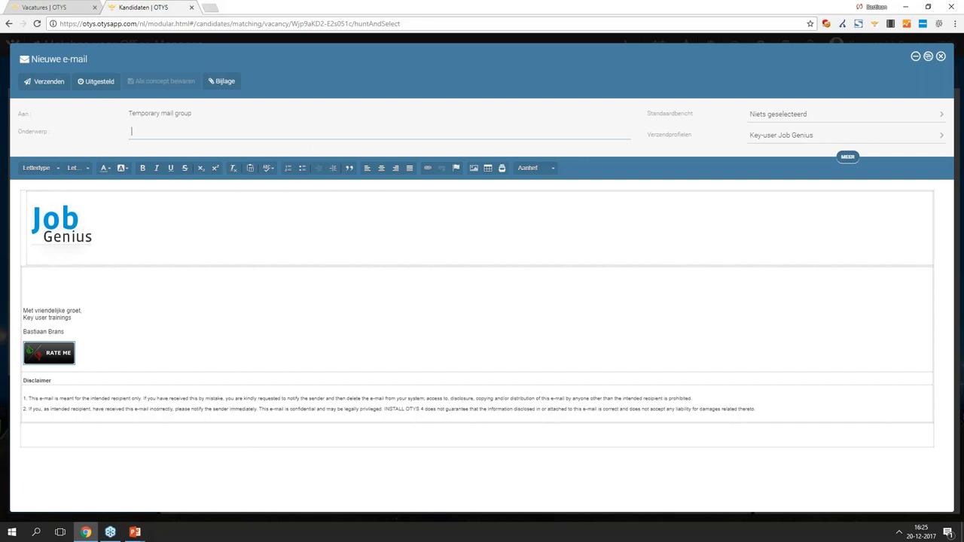
pyautogui.press('Escape')
pyautogui.click(321, 117)
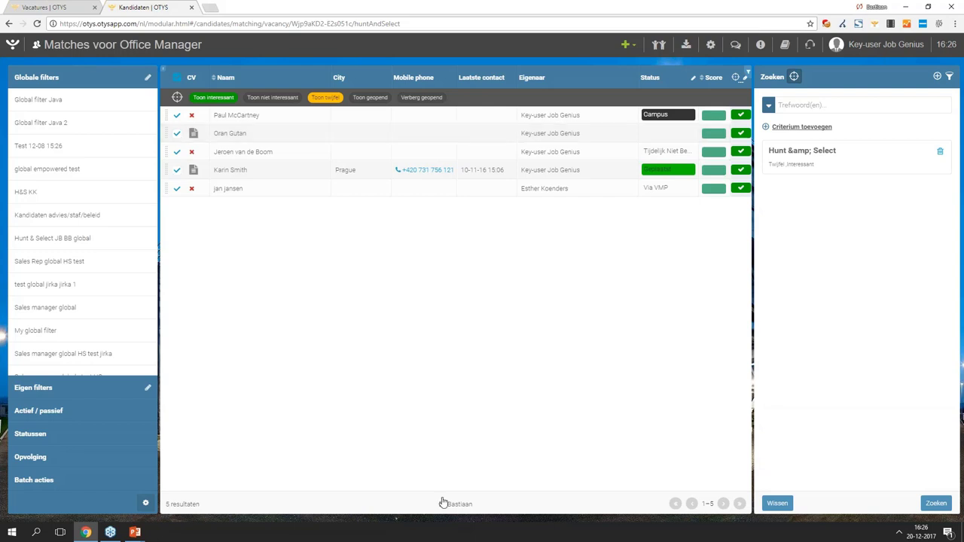
# - Clear the search, try the own filter HBO freelance monteurs with Hunt and select switched on, and clear the search again
pyautogui.click(40, 393)
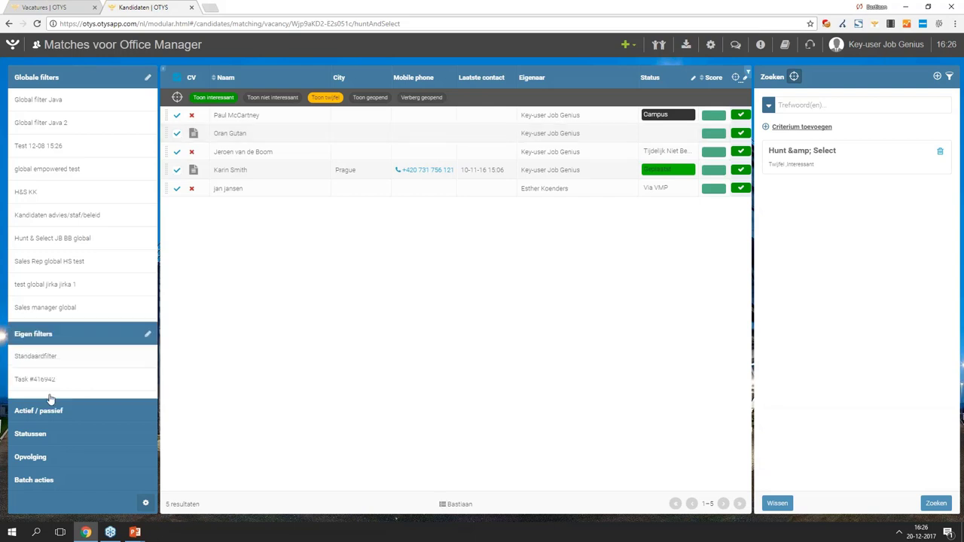
pyautogui.click(777, 511)
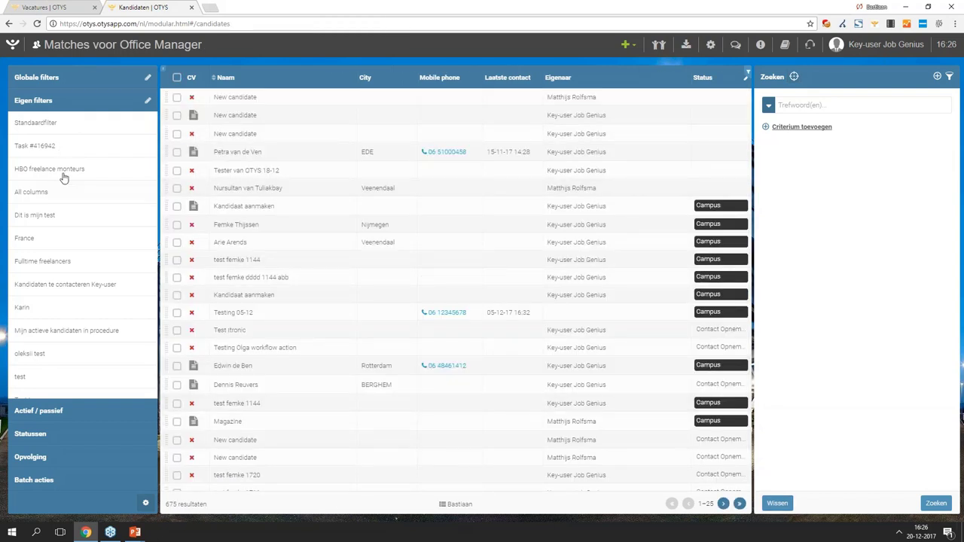
pyautogui.click(46, 176)
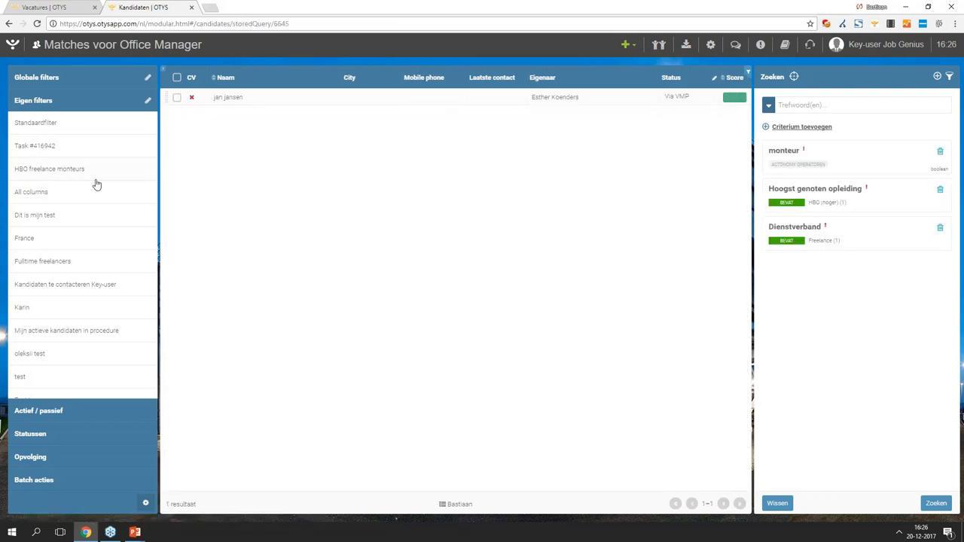
pyautogui.click(795, 77)
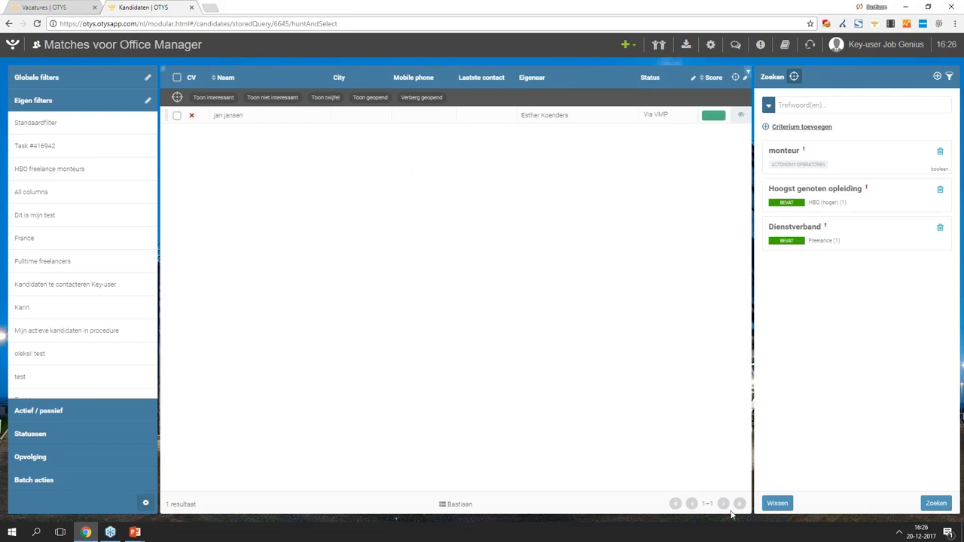
pyautogui.click(778, 503)
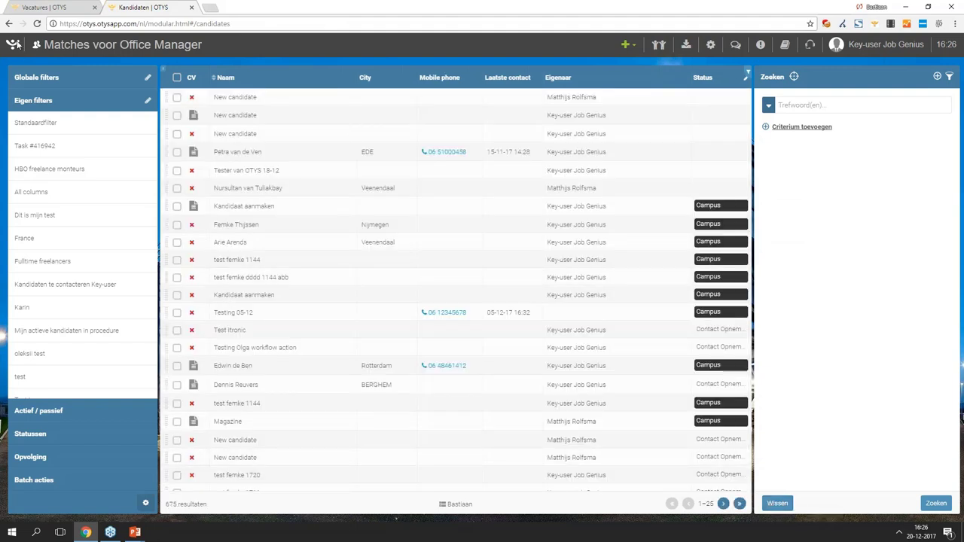
# - Go to the dashboard, close that browser tab, and open the Kandidaten module from the remaining Vacatures tab
pyautogui.click(14, 46)
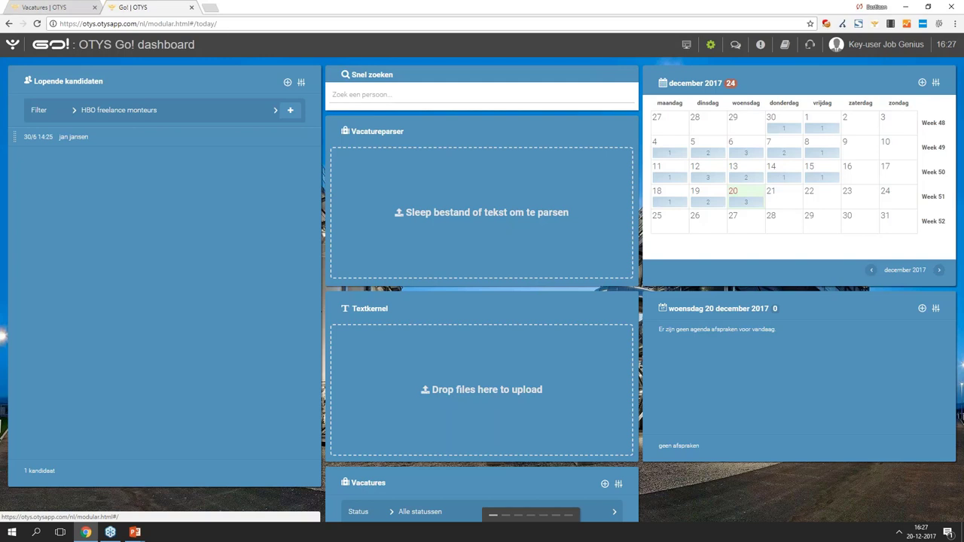
pyautogui.click(192, 8)
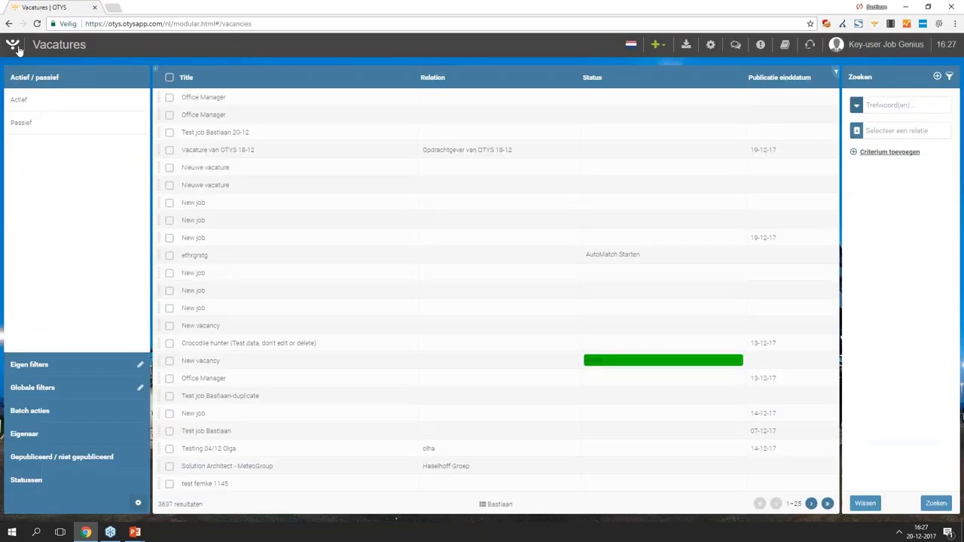
pyautogui.click(13, 47)
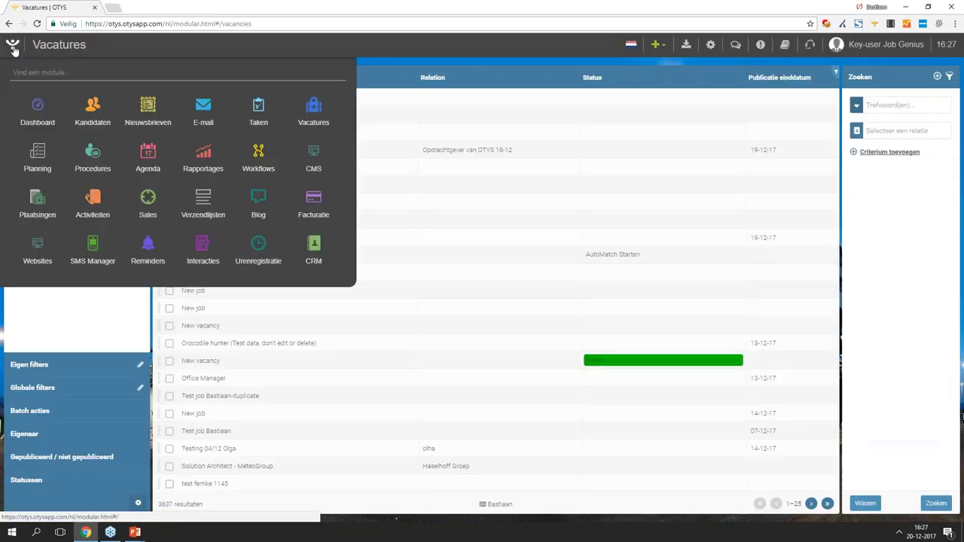
pyautogui.click(91, 106)
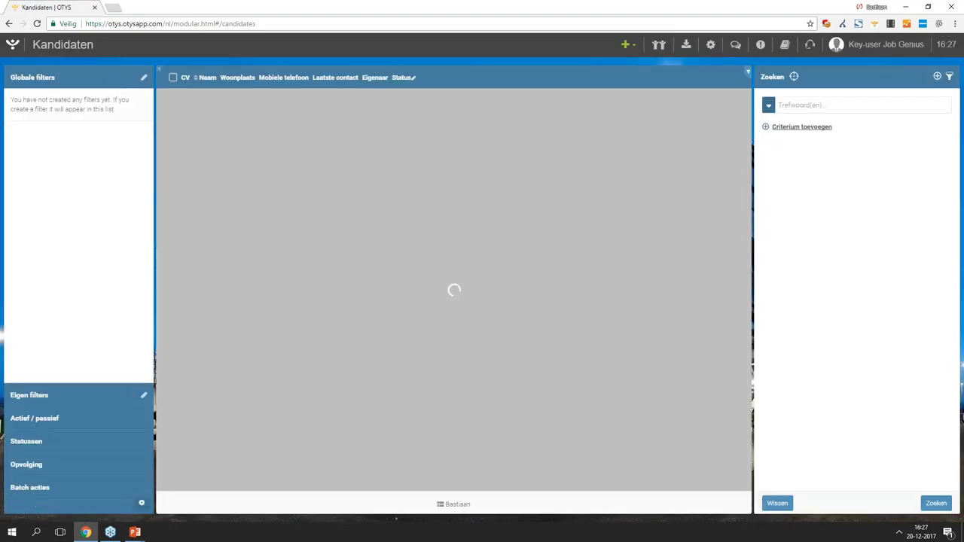
# - Open the Vacatures module and view the available ways to create a new vacancy
pyautogui.click(13, 45)
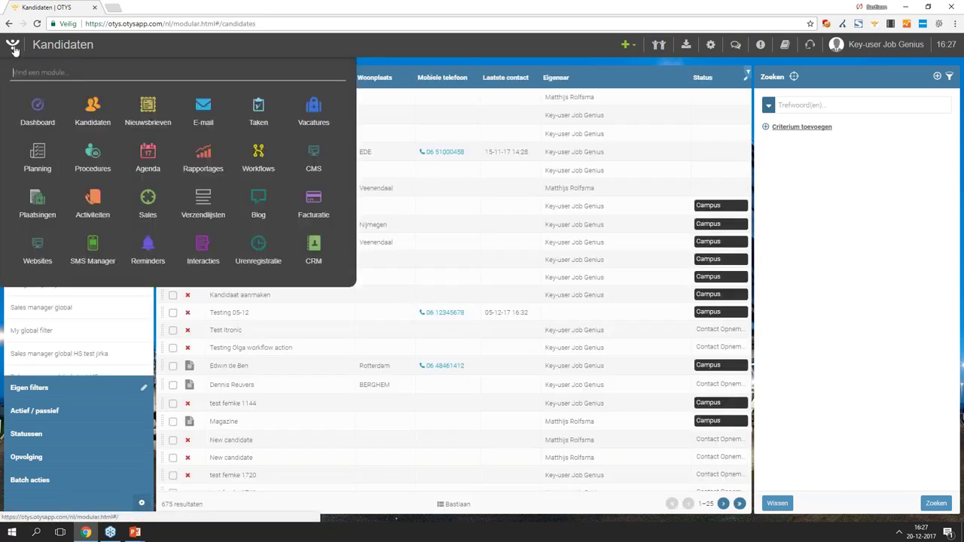
pyautogui.click(295, 121)
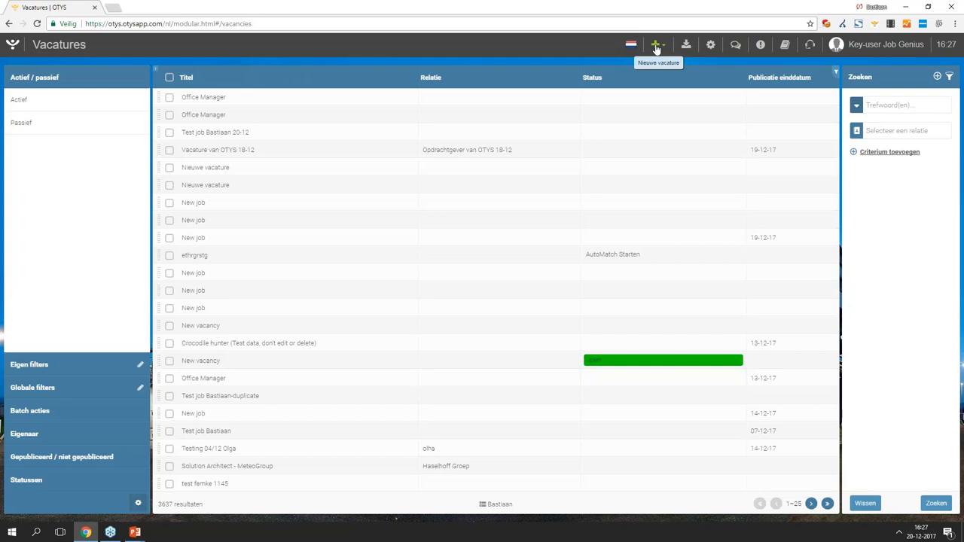
pyautogui.click(657, 47)
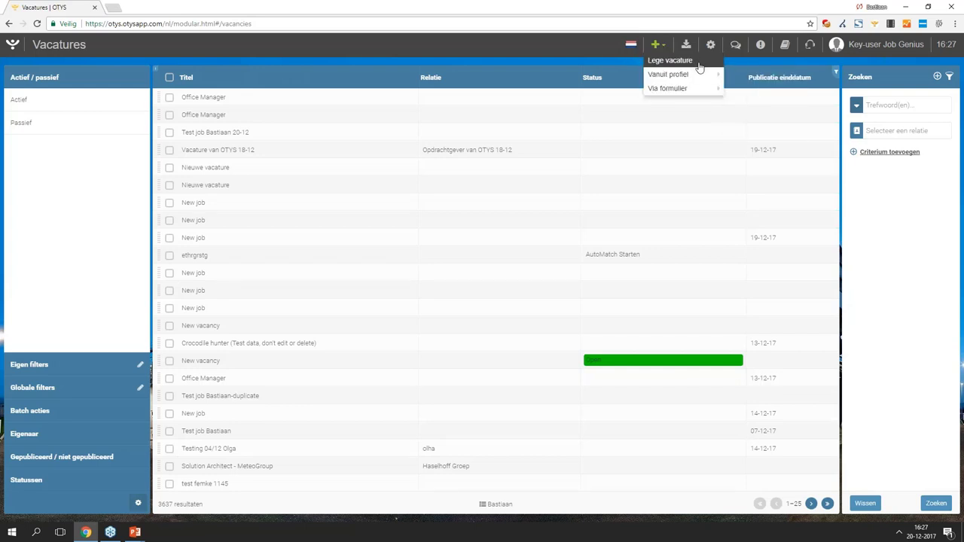
pyautogui.moveTo(696, 79)
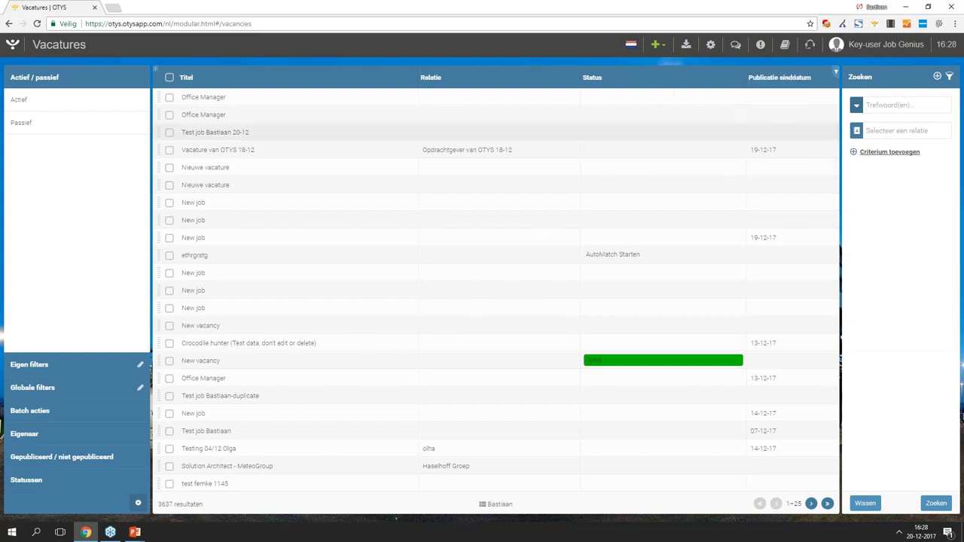
pyautogui.hotkey('alt', 'Tab')
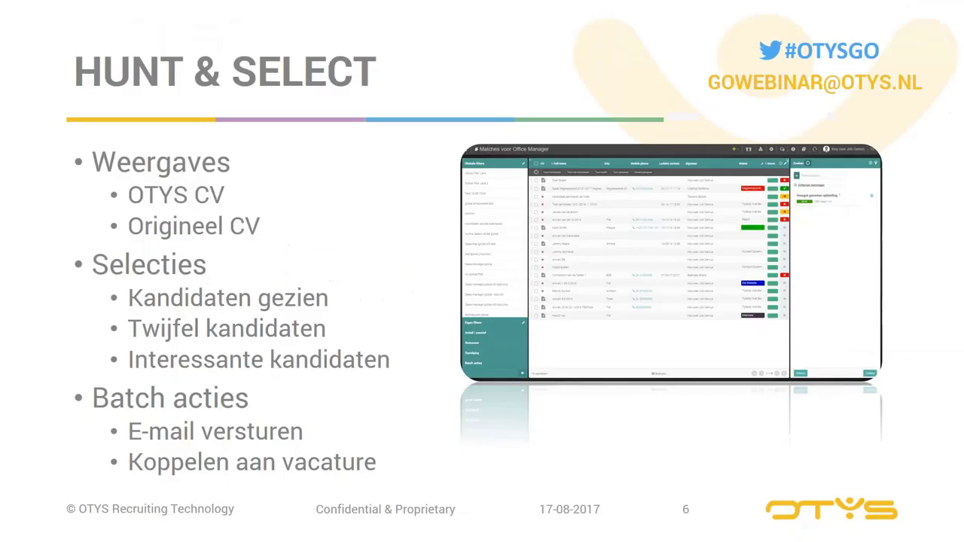
pyautogui.press('Right')
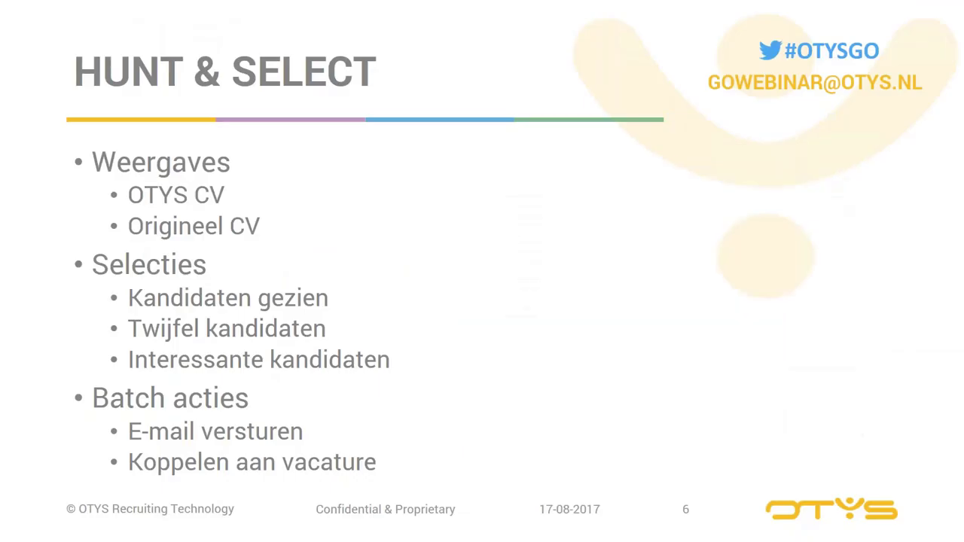
pyautogui.press('Right')
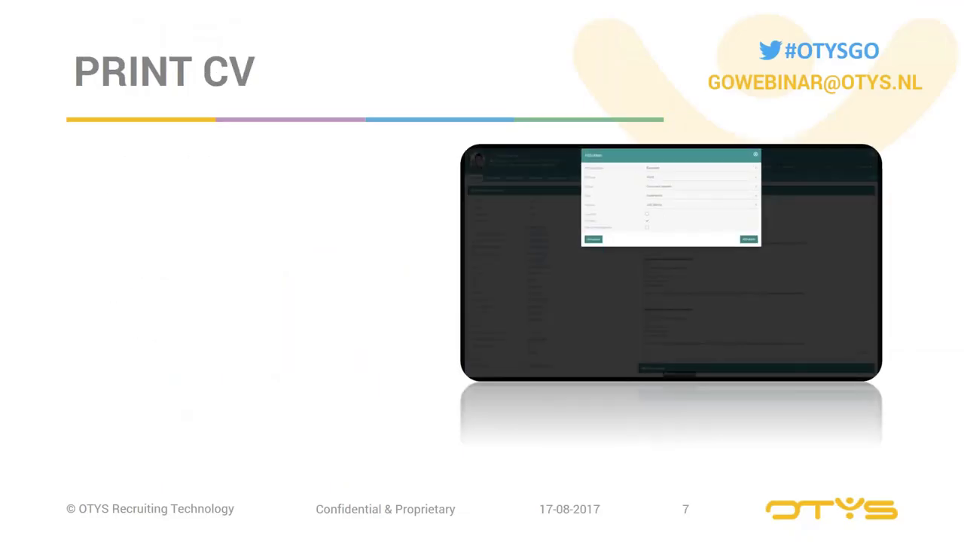
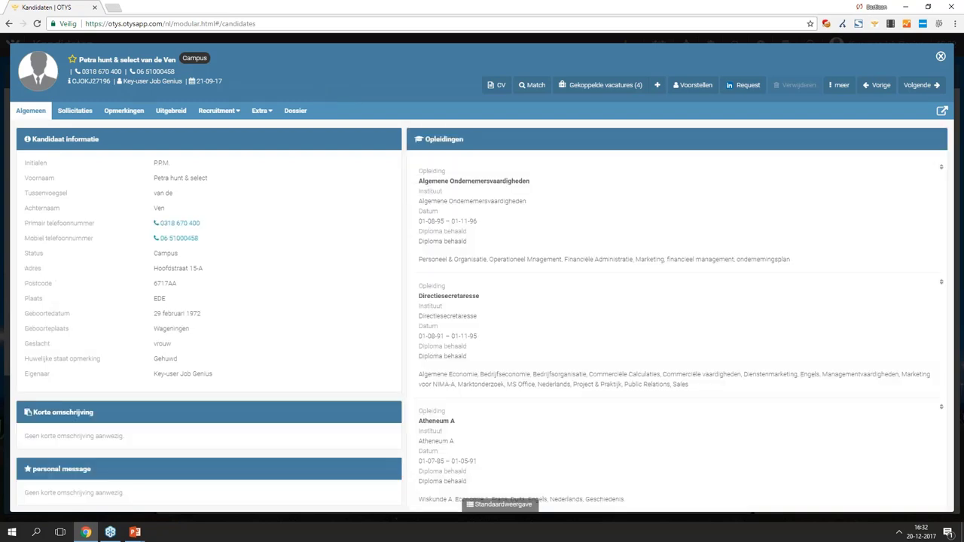
# - Start a template-based CV print for the open candidate and choose Europass as the print template
pyautogui.click(710, 90)
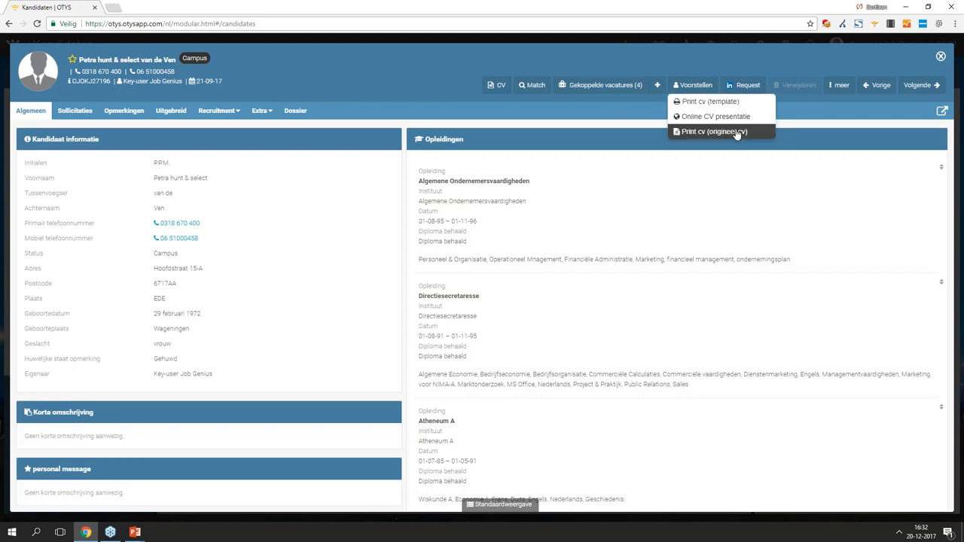
pyautogui.click(697, 104)
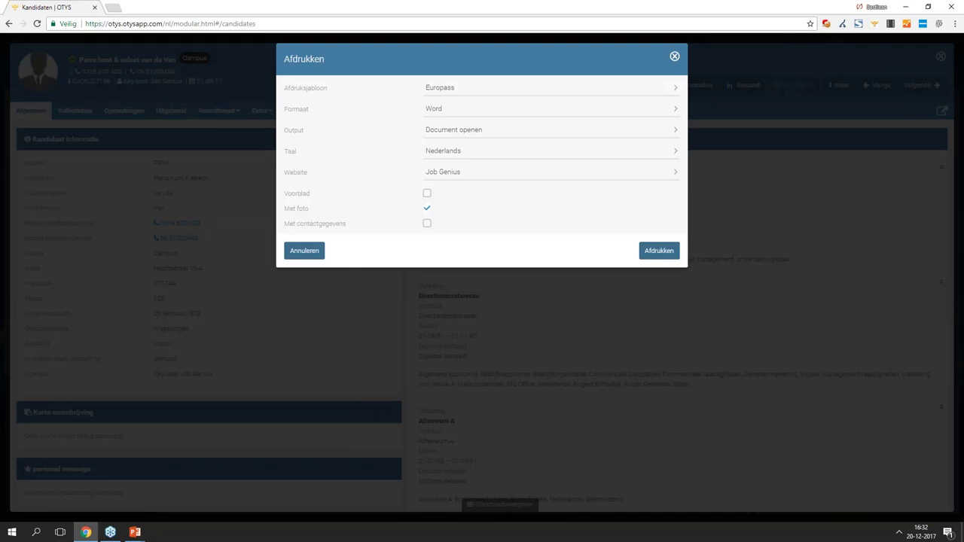
pyautogui.click(448, 90)
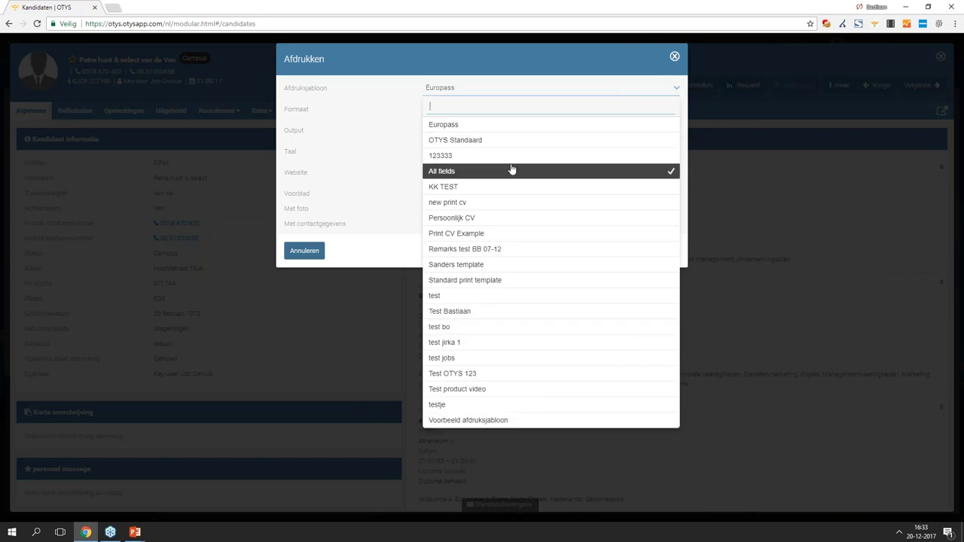
pyautogui.click(501, 129)
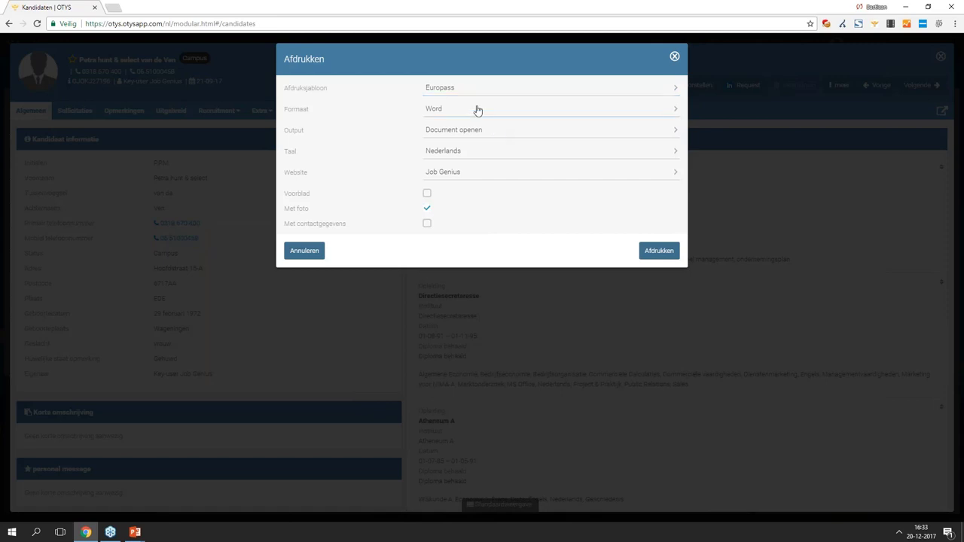
# - Examine the available choices for format, output, language and website in the CV print settings
pyautogui.click(477, 109)
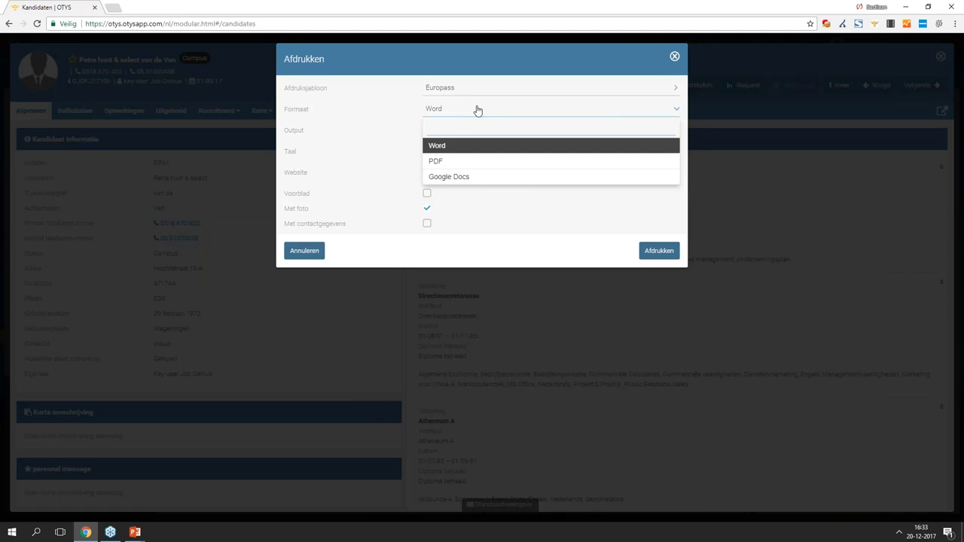
pyautogui.click(477, 110)
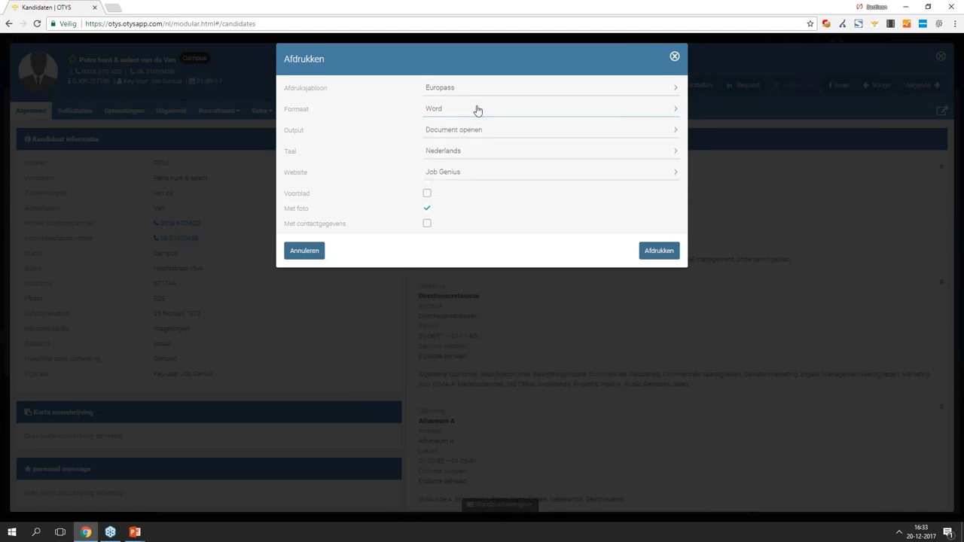
pyautogui.click(476, 135)
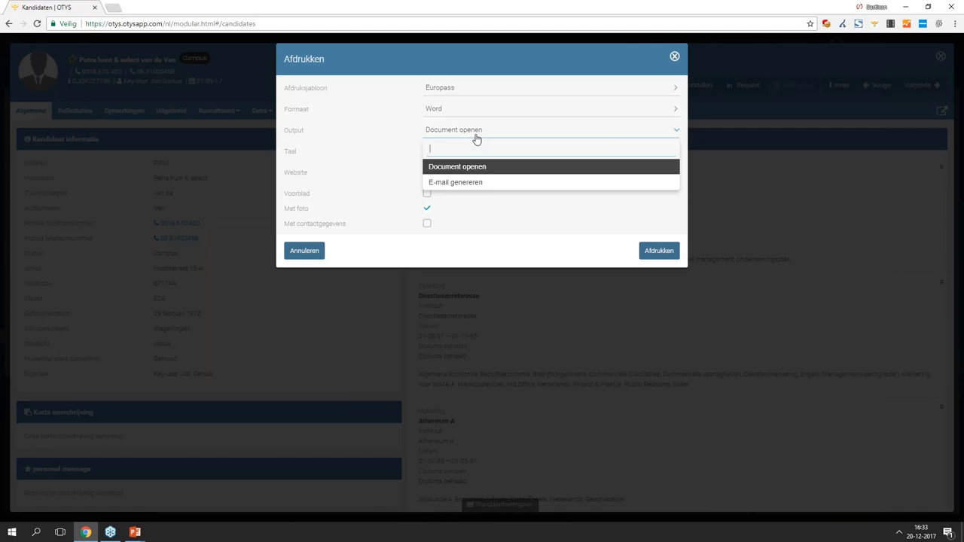
pyautogui.click(476, 139)
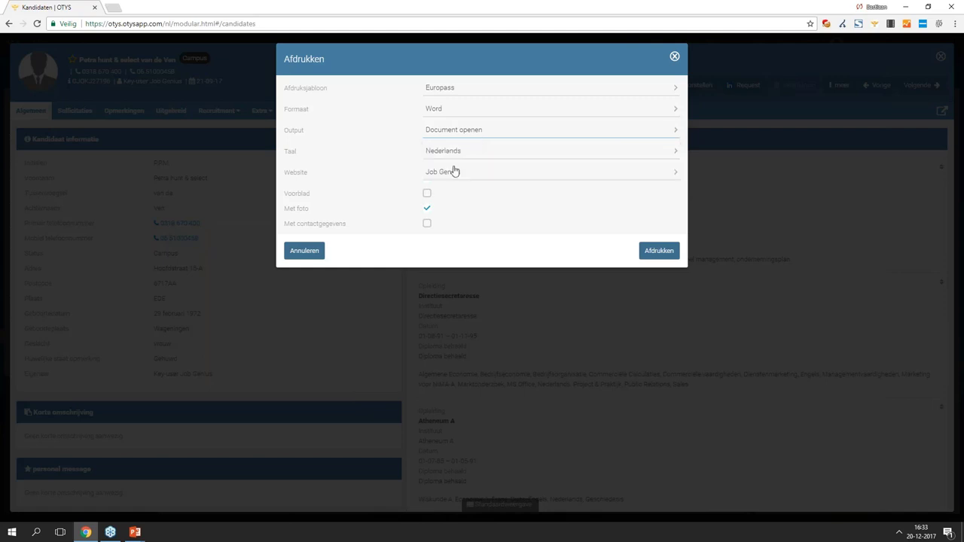
pyautogui.click(472, 156)
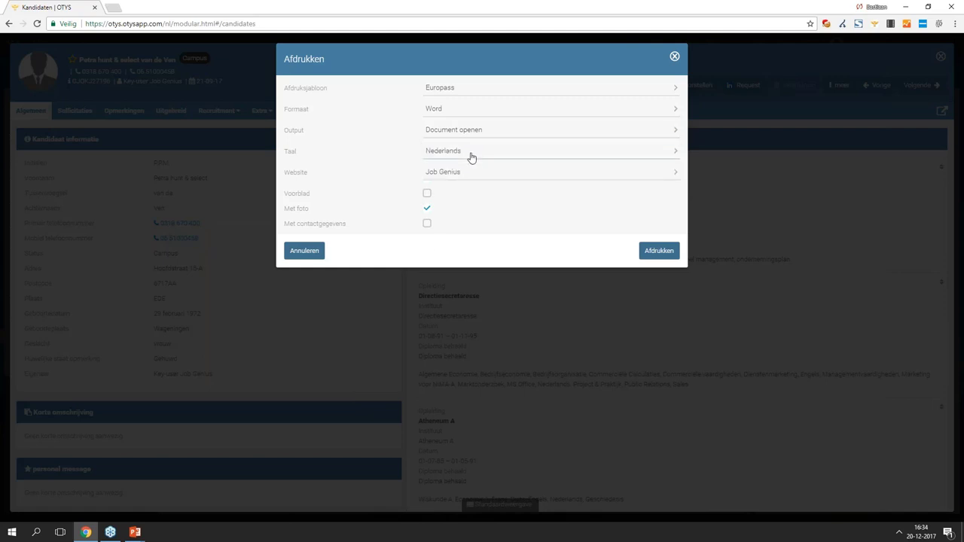
pyautogui.click(472, 158)
pyautogui.press('Tab')
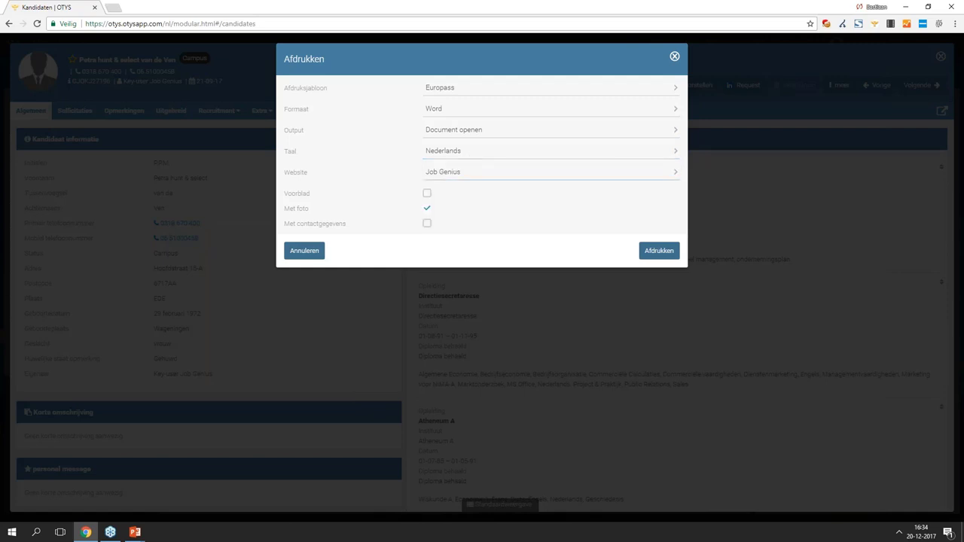
pyautogui.press('Return')
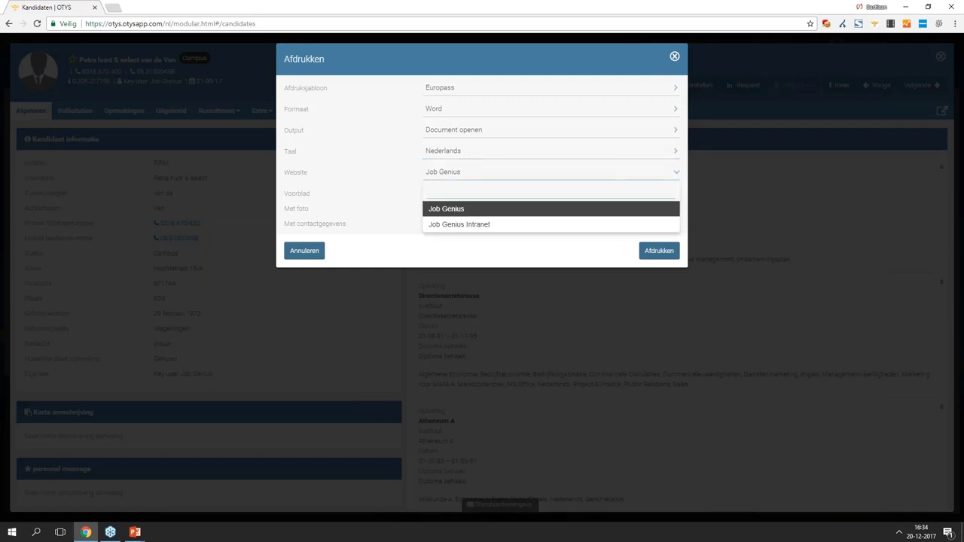
pyautogui.click(466, 174)
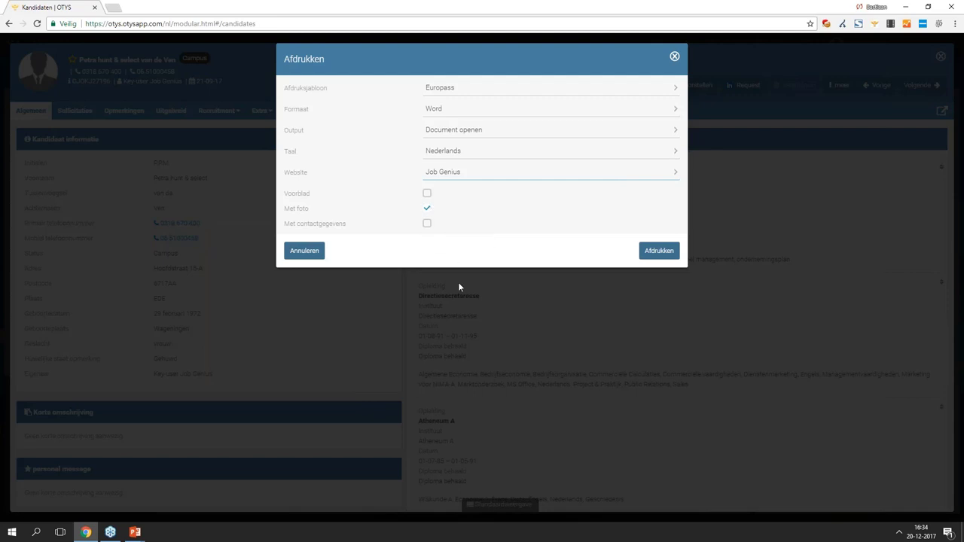
# - Print the Europass CV as a Word document, open the downloaded file and enable editing
pyautogui.click(667, 257)
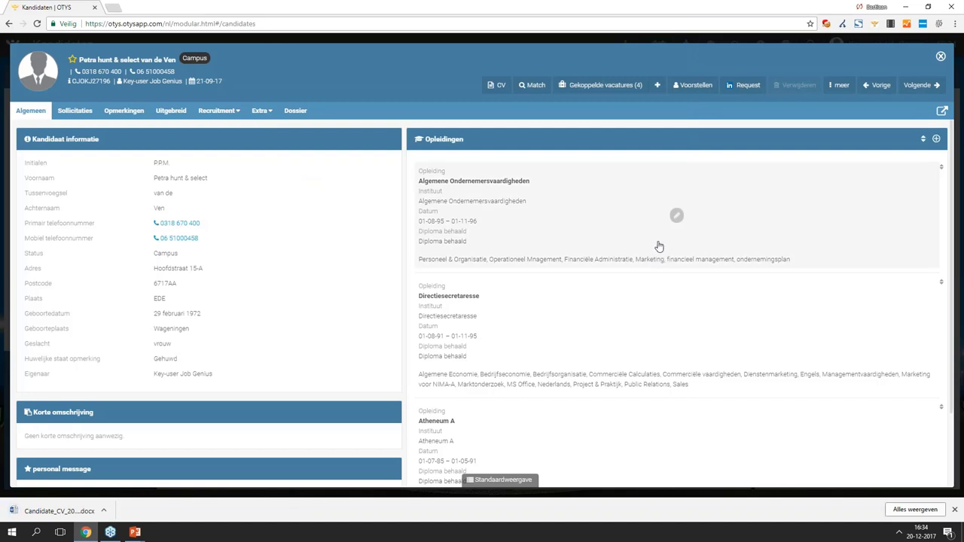
pyautogui.click(69, 514)
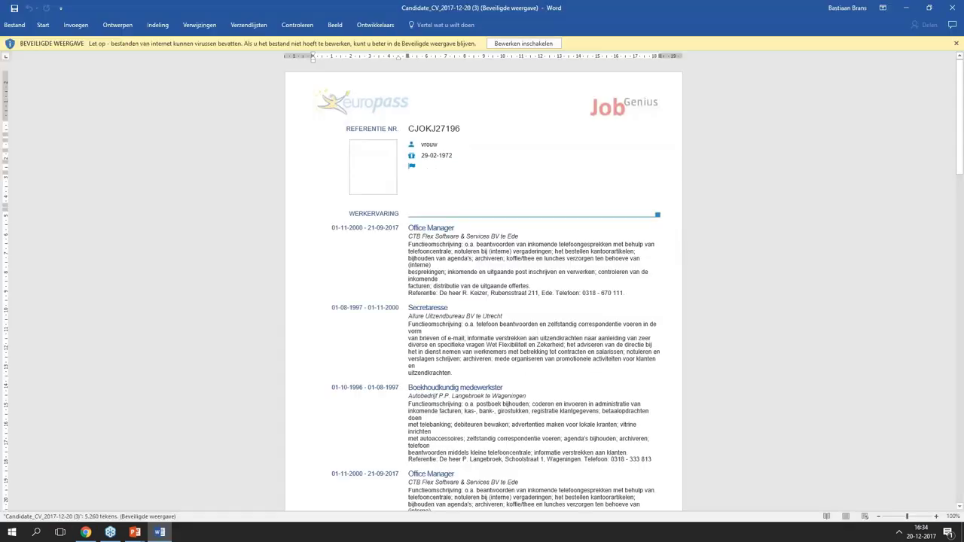
pyautogui.click(524, 43)
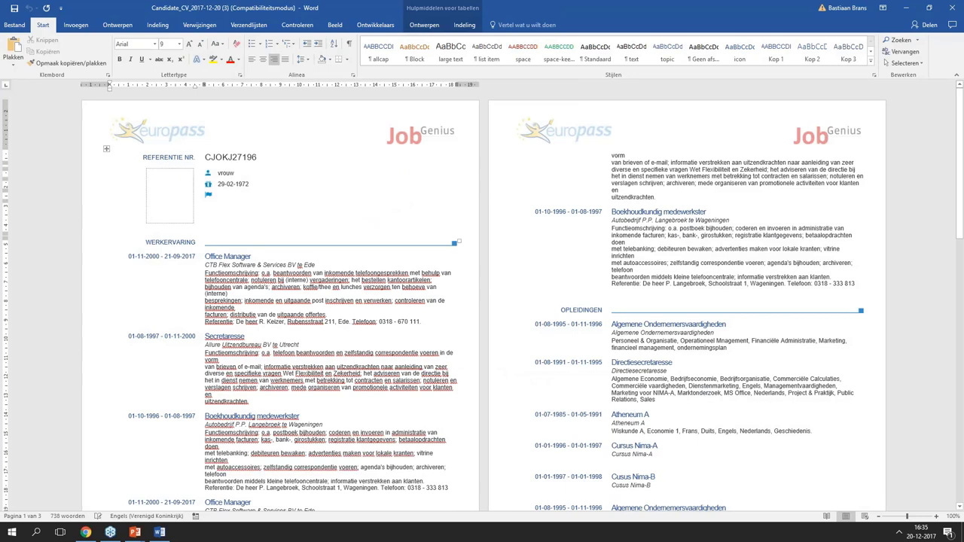
# - Look through the pages of the generated Europass CV, from work experience to skills, and close the document
pyautogui.scroll(-3, 482, 301)
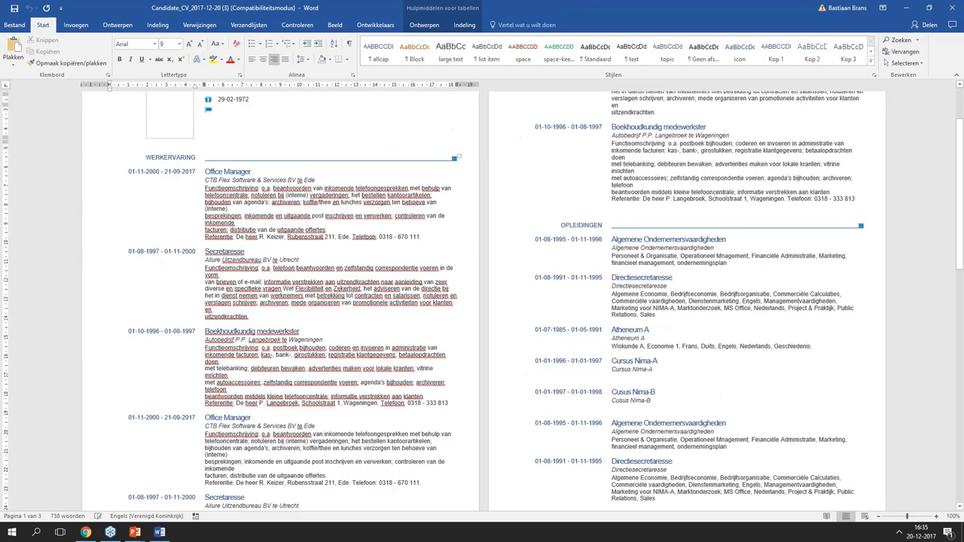
pyautogui.scroll(-10, 482, 301)
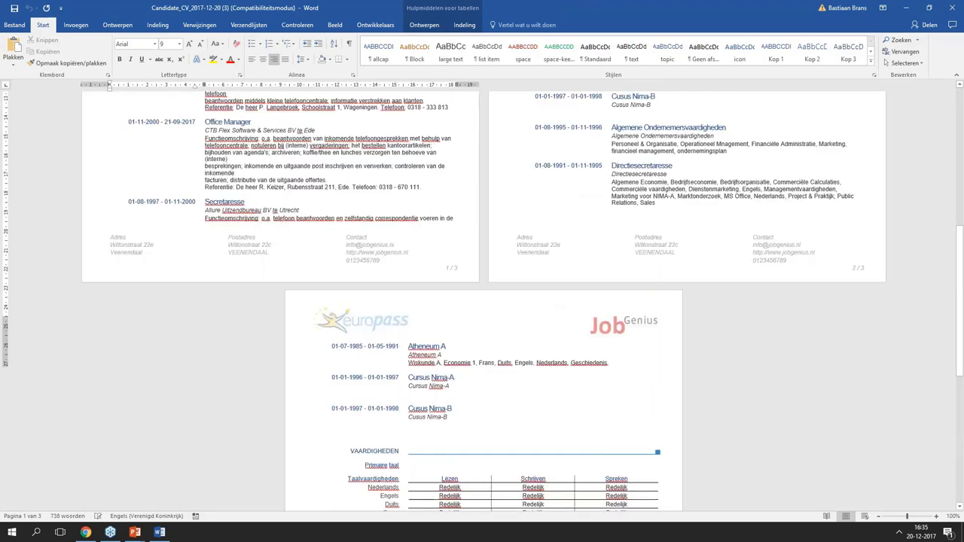
pyautogui.scroll(13, 403, 236)
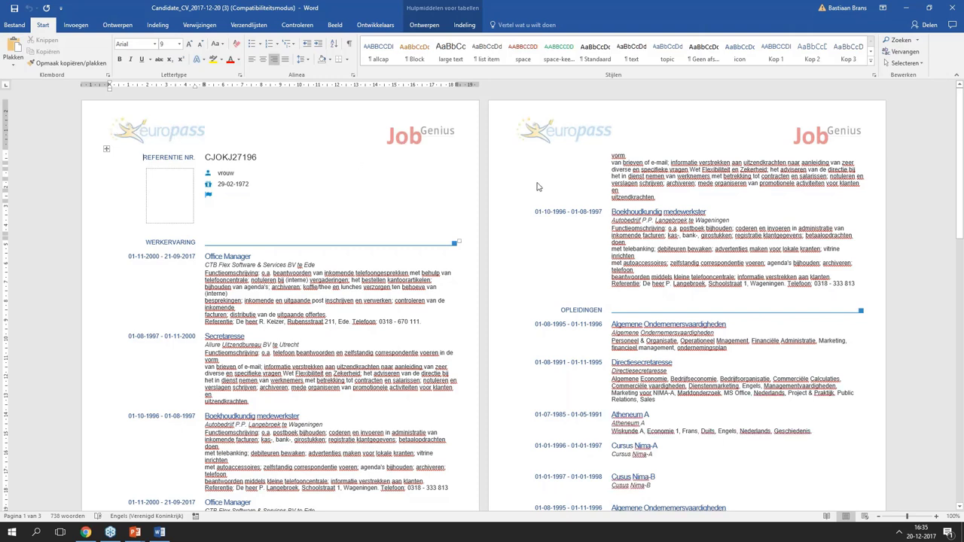
pyautogui.scroll(-3, 498, 197)
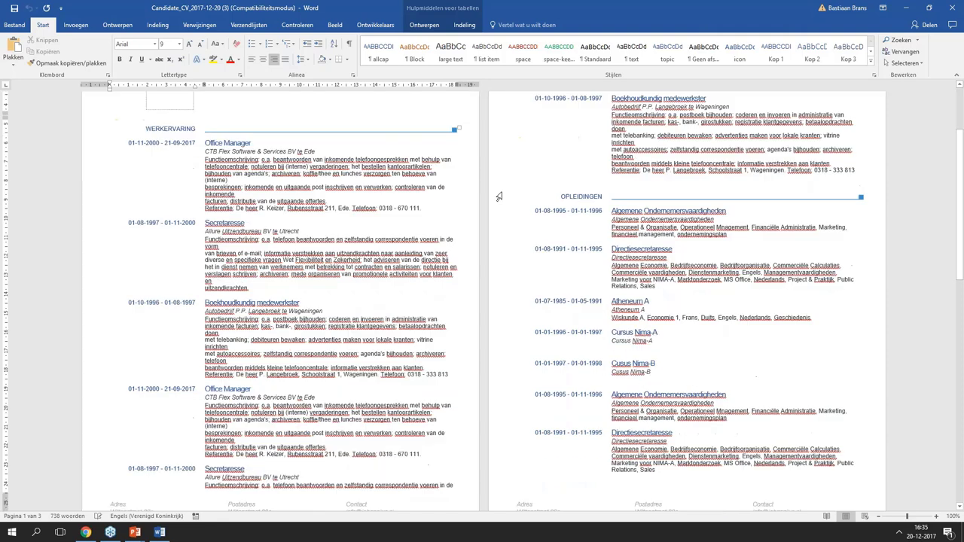
pyautogui.scroll(-4, 501, 195)
pyautogui.scroll(7, 505, 195)
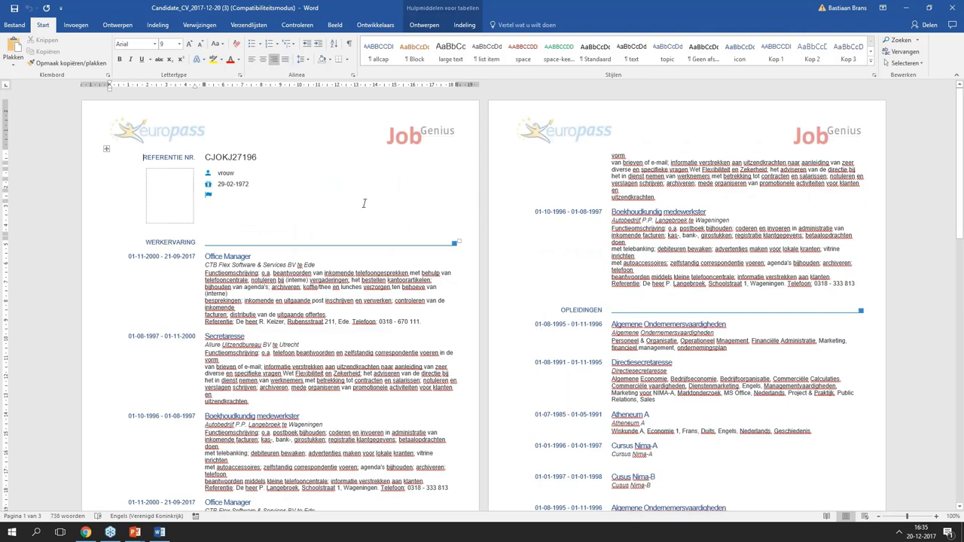
pyautogui.scroll(-1, 364, 204)
pyautogui.scroll(-9, 370, 202)
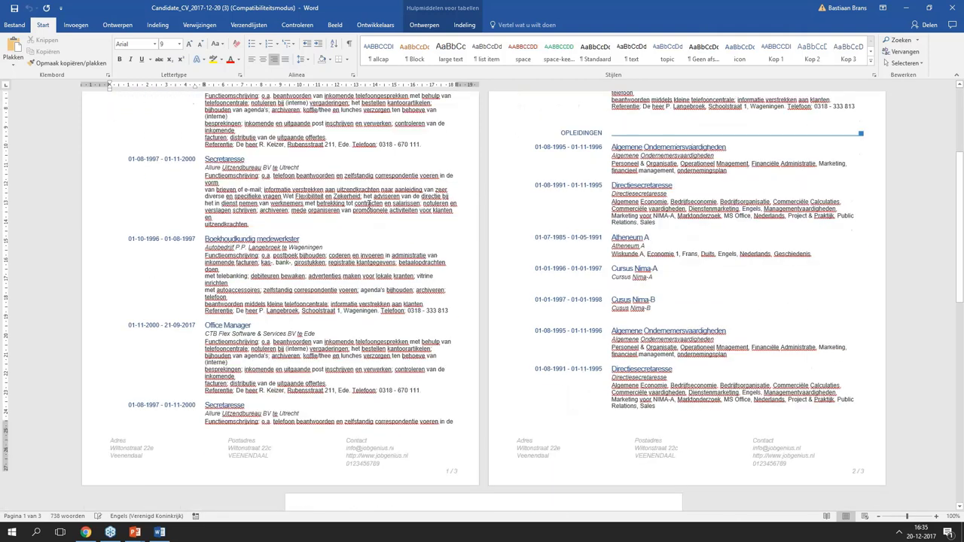
pyautogui.scroll(3, 371, 202)
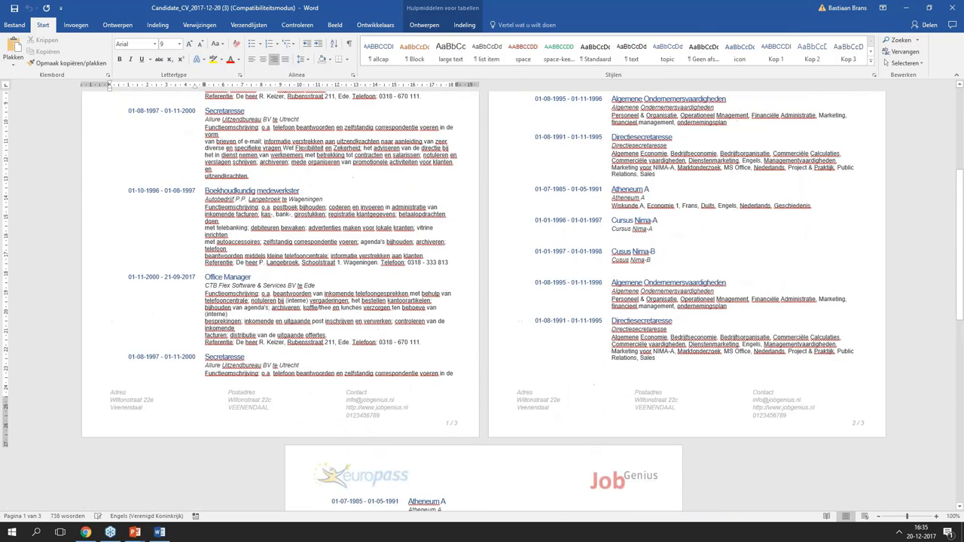
pyautogui.scroll(8, 371, 202)
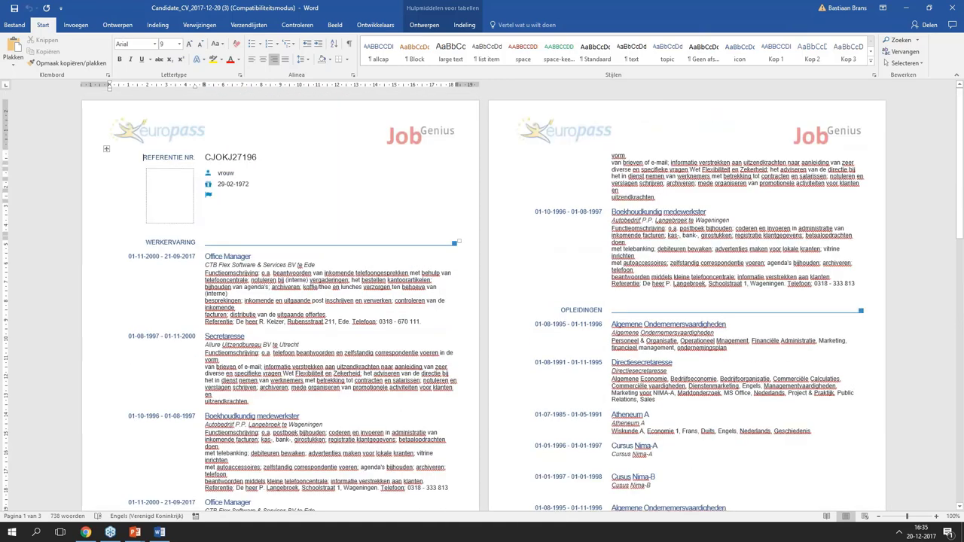
pyautogui.scroll(-1, 483, 301)
pyautogui.scroll(-15, 483, 301)
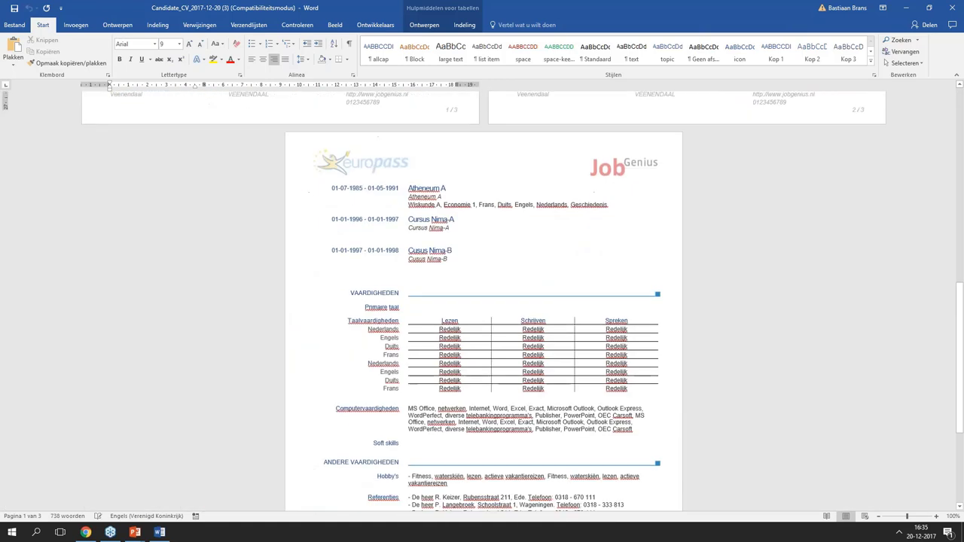
pyautogui.scroll(10, 374, 203)
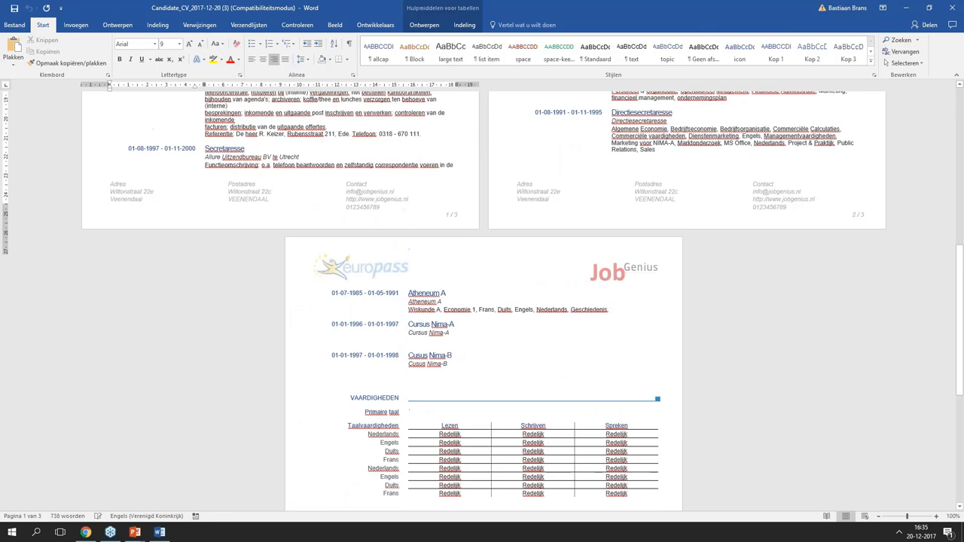
pyautogui.scroll(3, 374, 203)
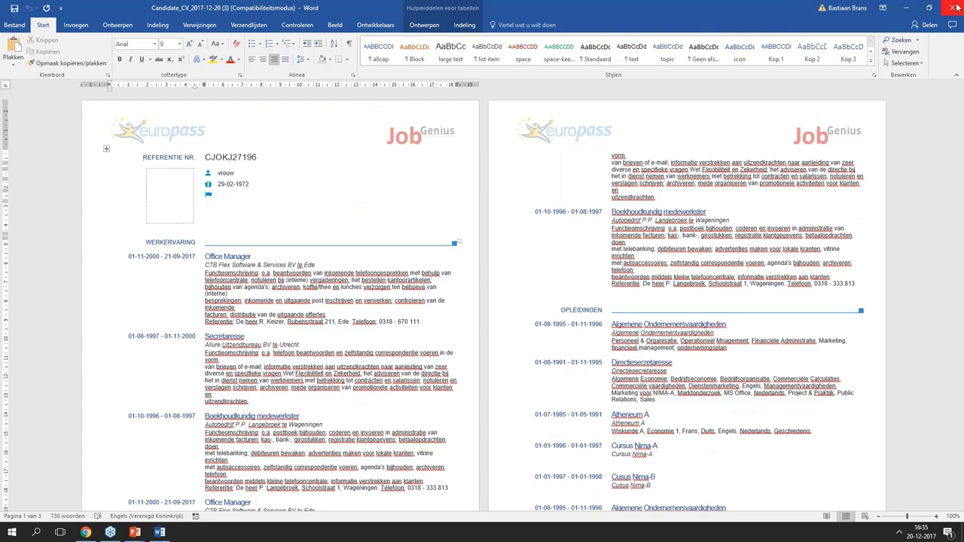
pyautogui.click(958, 6)
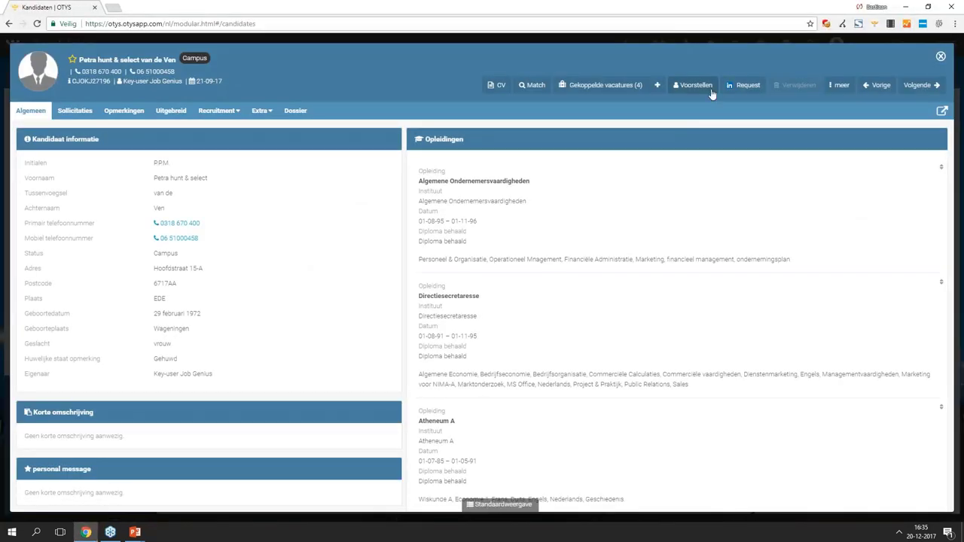
# - Start another template-based CV print for the open candidate and choose OTYS Standaard as the print template
pyautogui.click(706, 87)
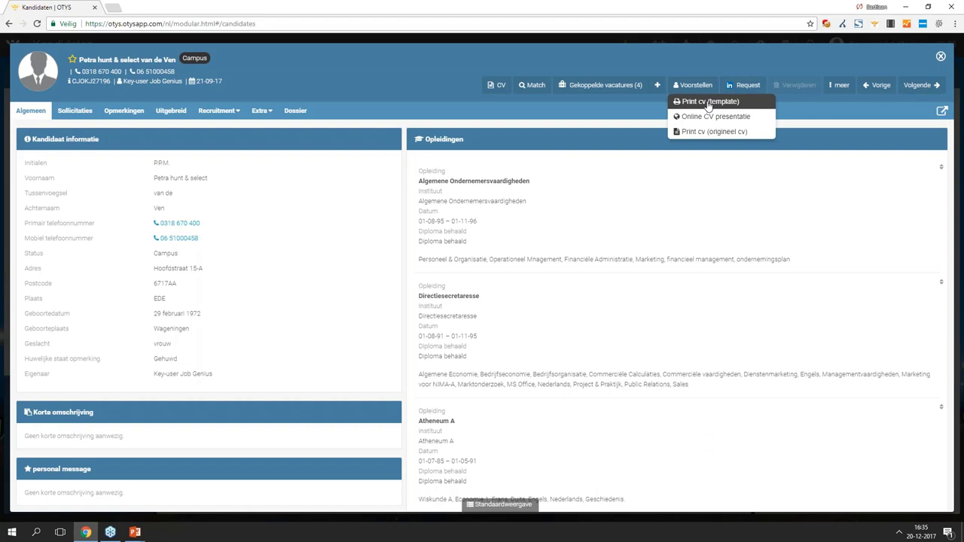
pyautogui.click(708, 103)
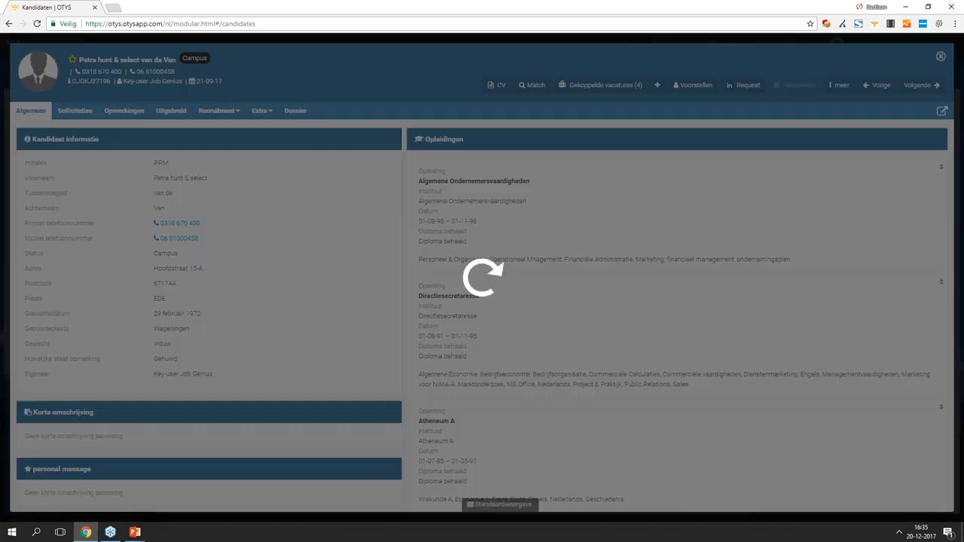
pyautogui.click(465, 88)
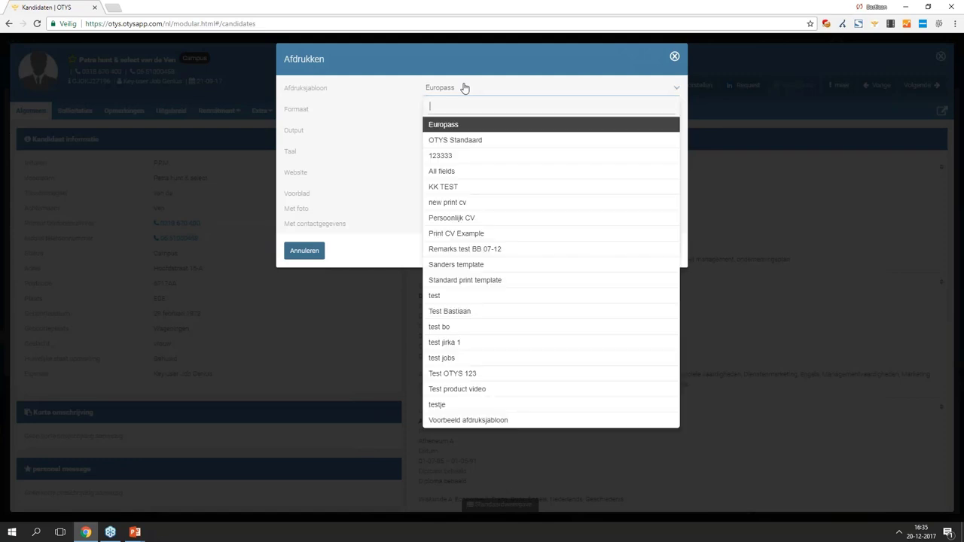
pyautogui.click(476, 143)
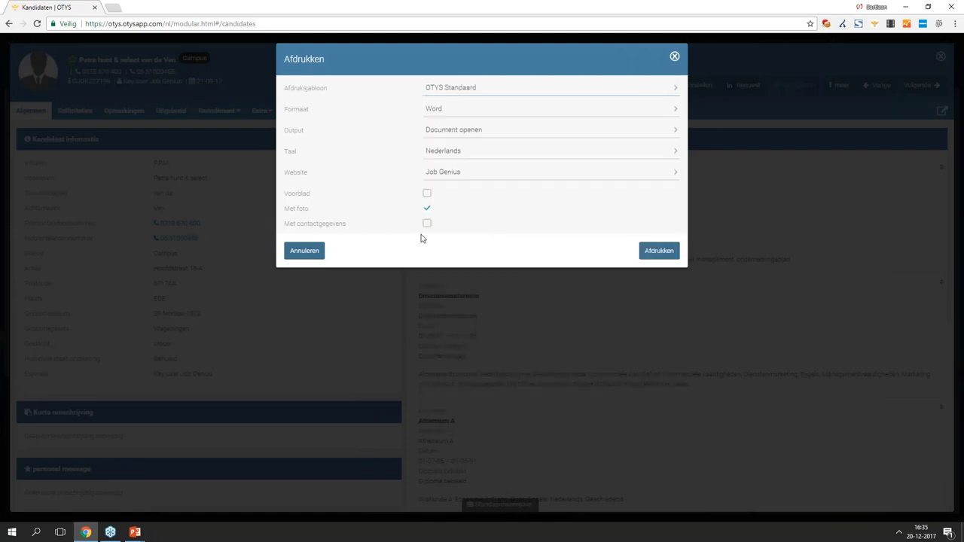
# - Set the CV print format to PDF and the output to E-mail genereren, and generate the e-mail
pyautogui.click(442, 113)
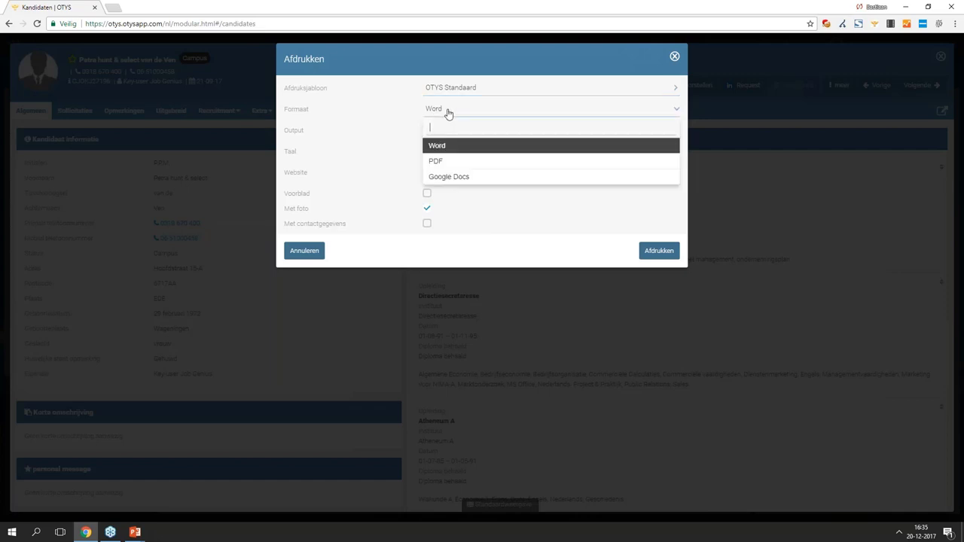
pyautogui.click(459, 161)
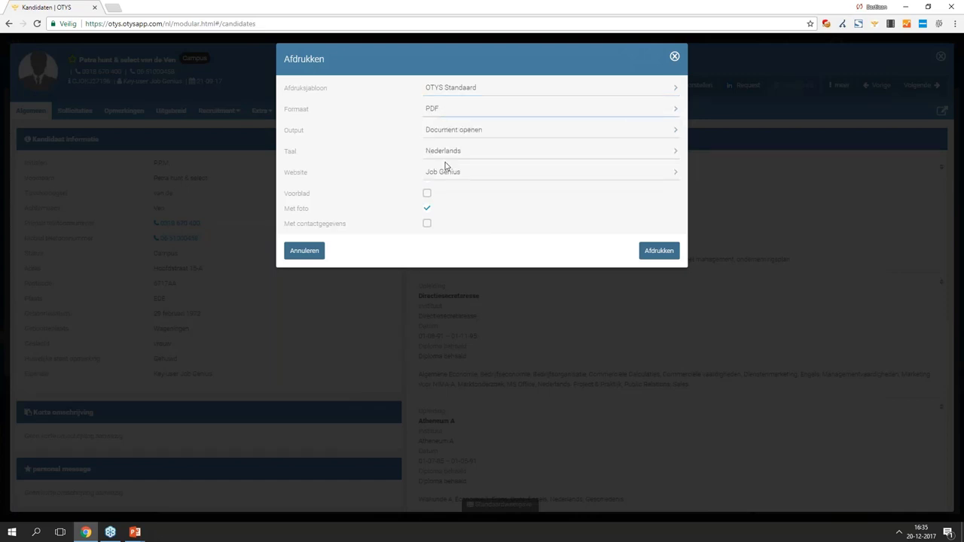
pyautogui.click(461, 133)
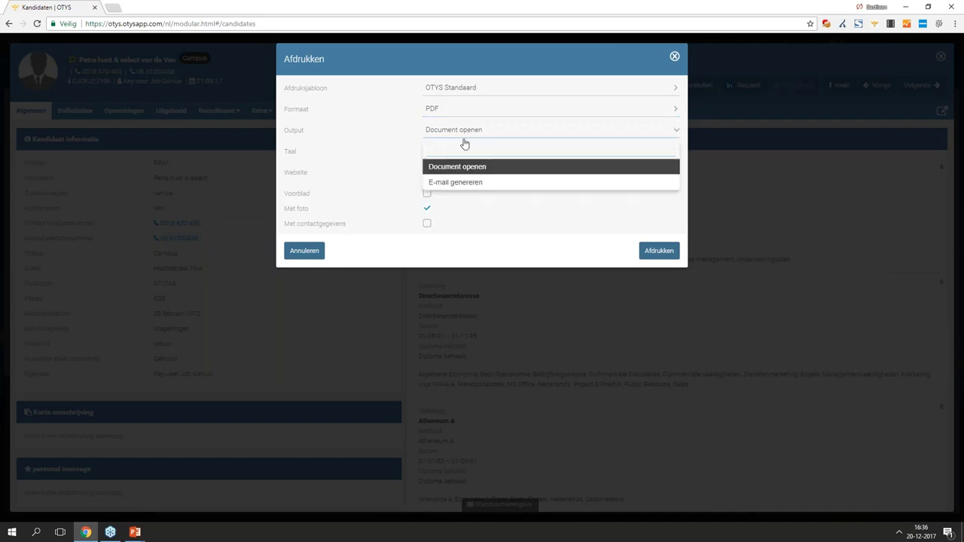
pyautogui.click(475, 183)
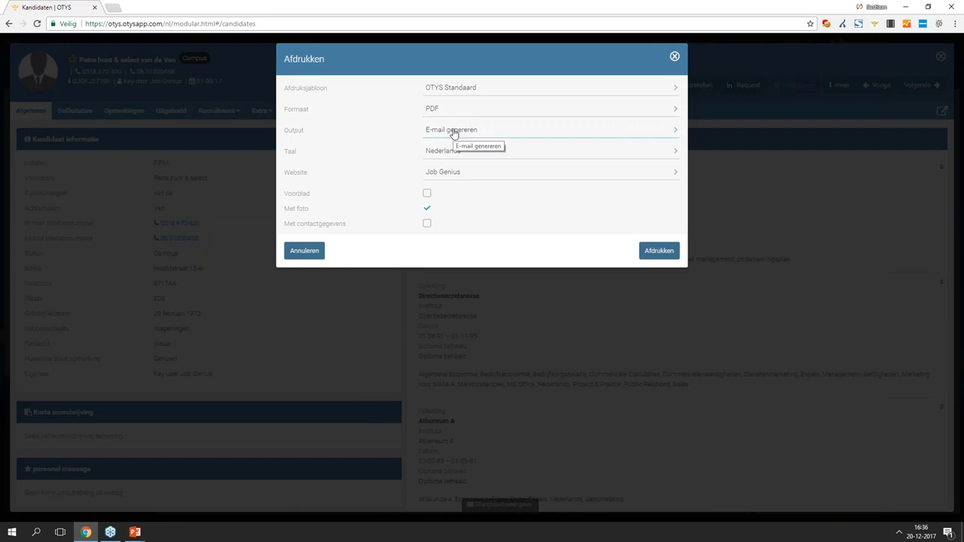
pyautogui.click(672, 253)
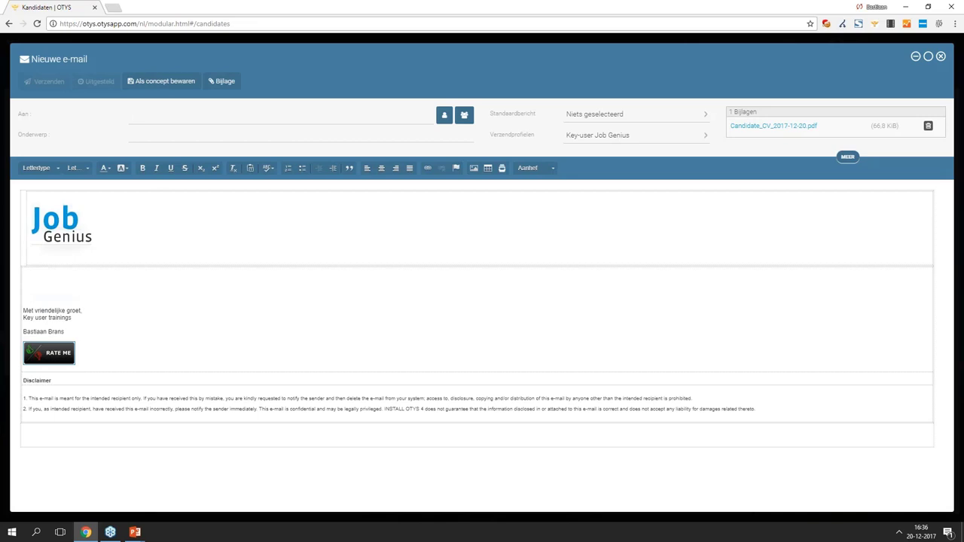
# - Open the CV PDF attached to the new e-mail, look through its pages and close it
pyautogui.click(803, 128)
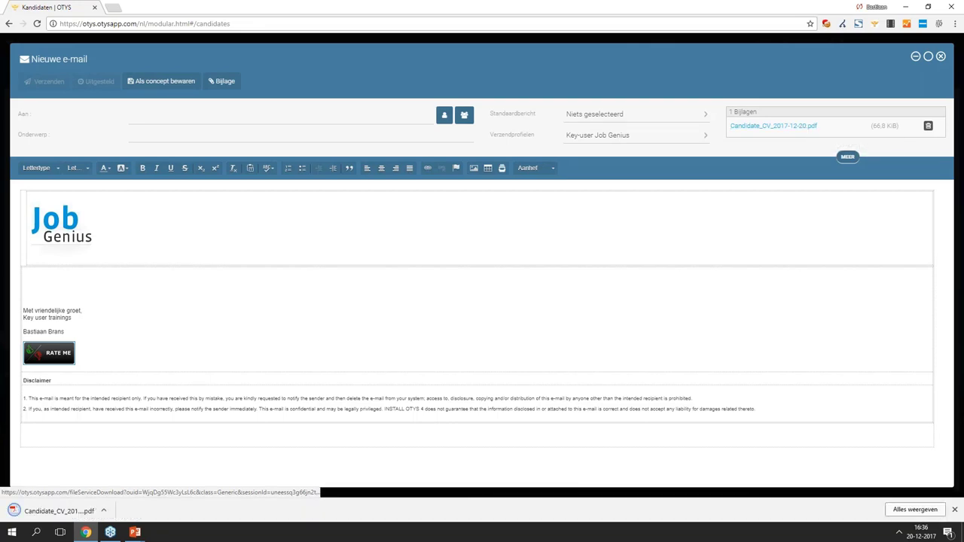
pyautogui.click(43, 511)
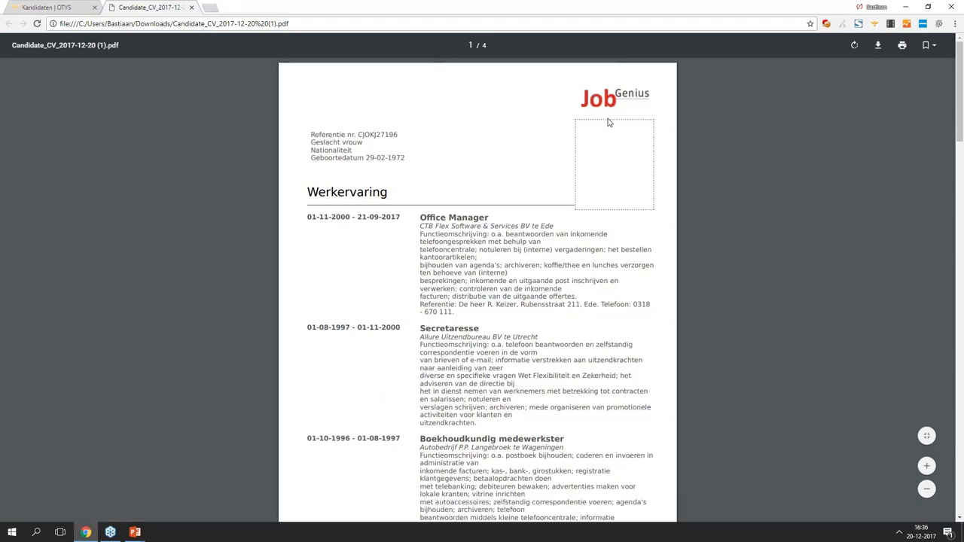
pyautogui.scroll(-3, 609, 122)
pyautogui.scroll(-18, 609, 122)
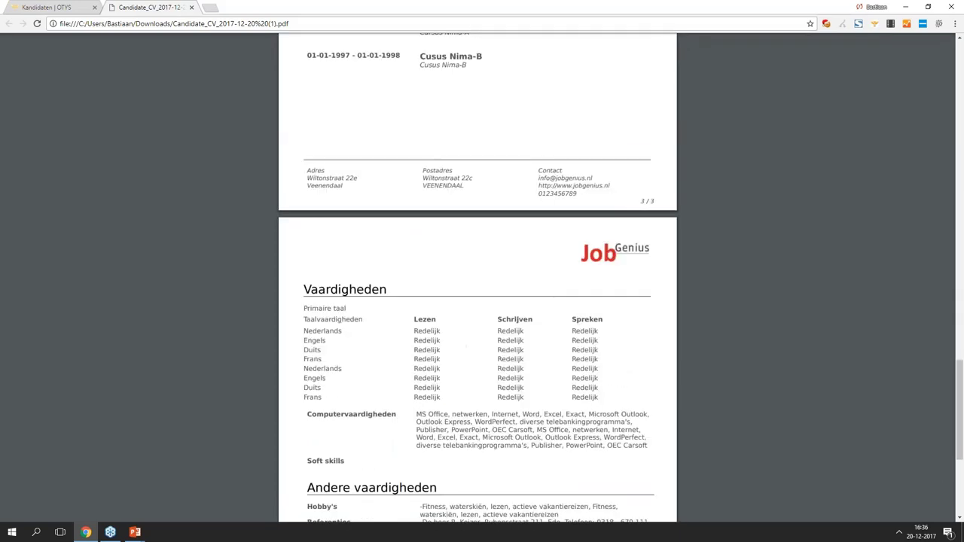
pyautogui.scroll(-3, 603, 122)
pyautogui.scroll(6, 604, 122)
pyautogui.scroll(9, 603, 122)
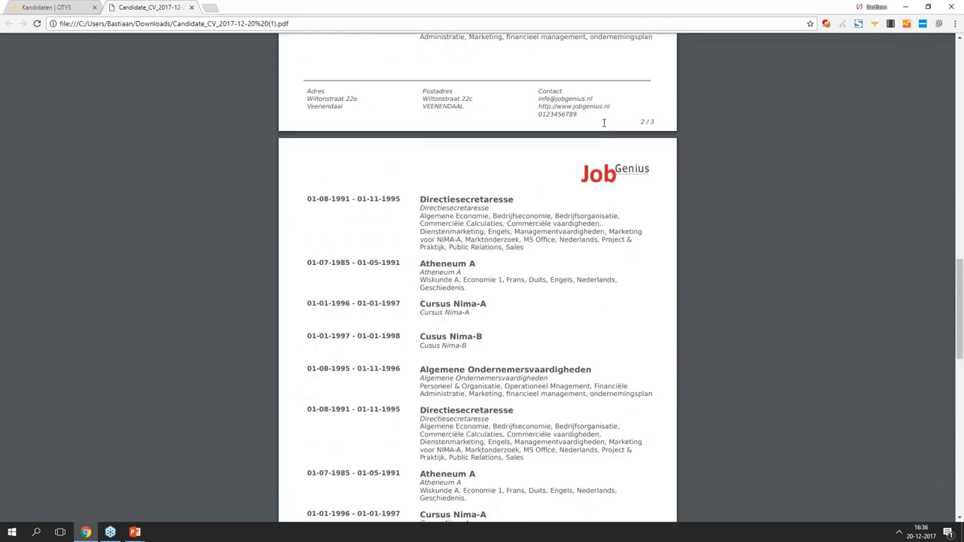
pyautogui.scroll(12, 603, 122)
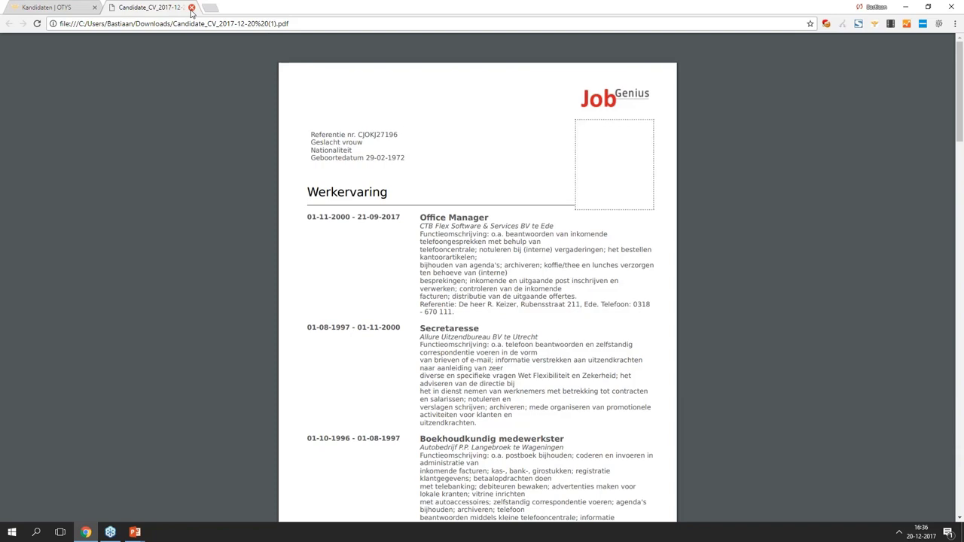
pyautogui.click(192, 7)
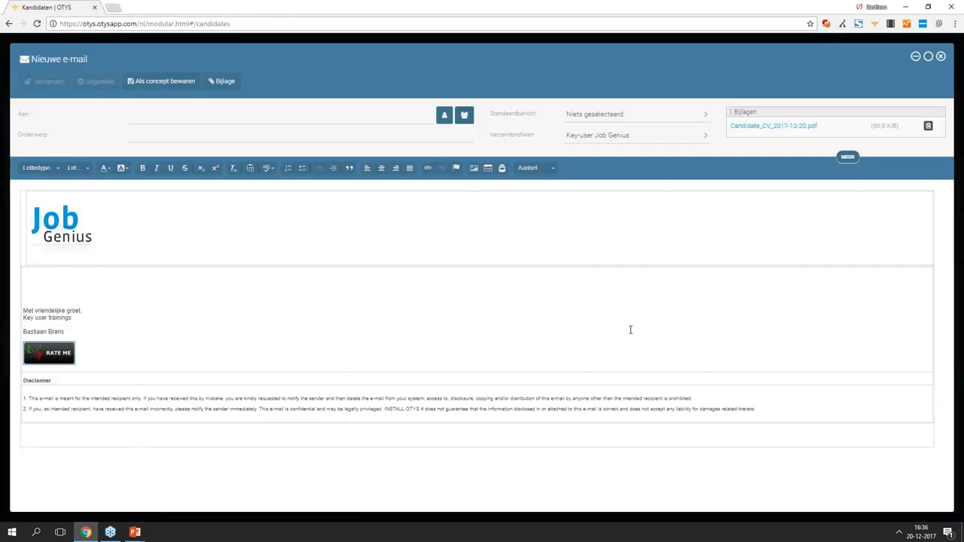
# - Close the new e-mail and delete its draft instead of saving it
pyautogui.click(164, 120)
pyautogui.click(941, 57)
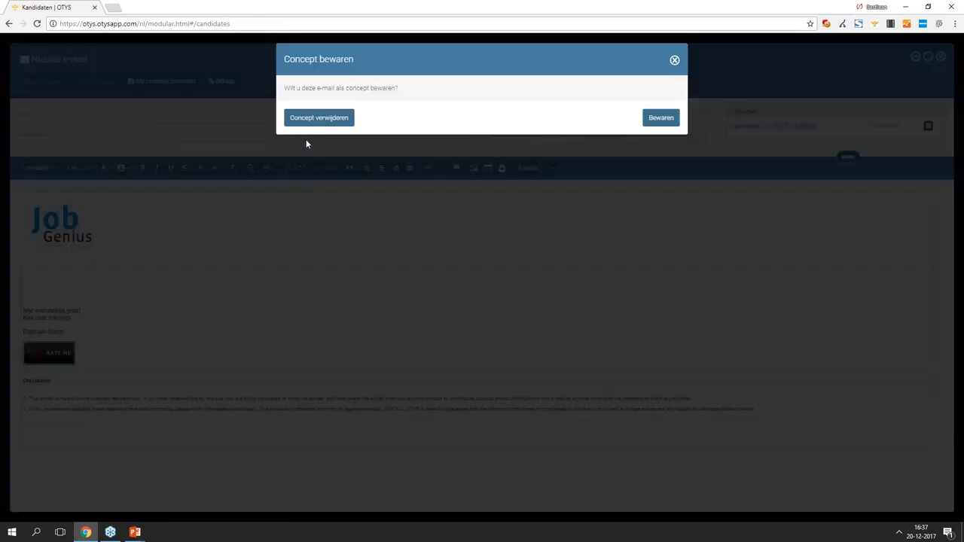
pyautogui.click(321, 121)
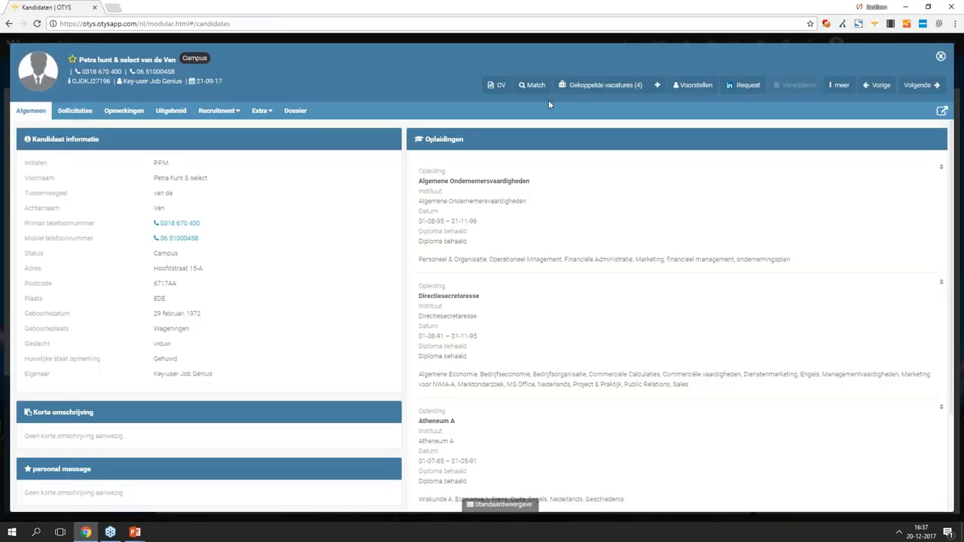
pyautogui.click(692, 87)
pyautogui.click(692, 101)
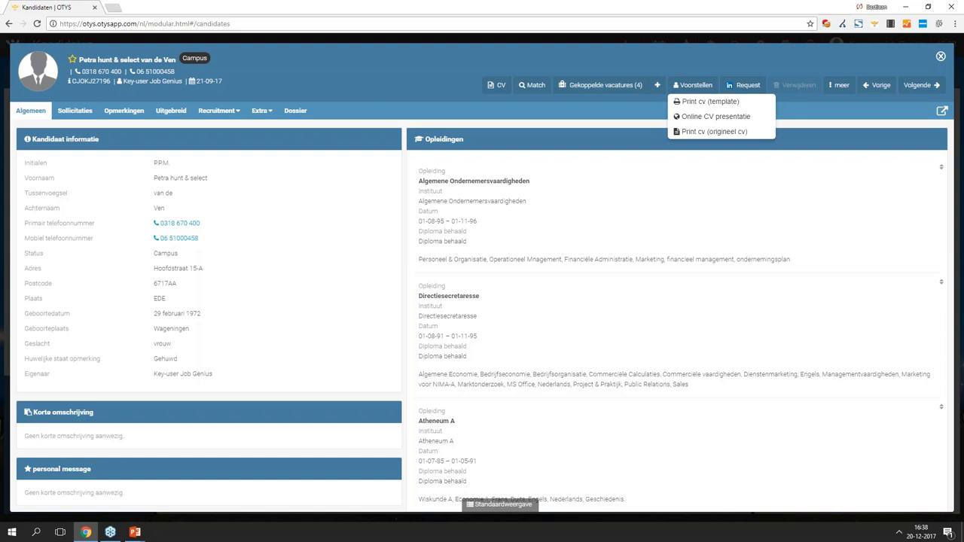
pyautogui.press('Escape')
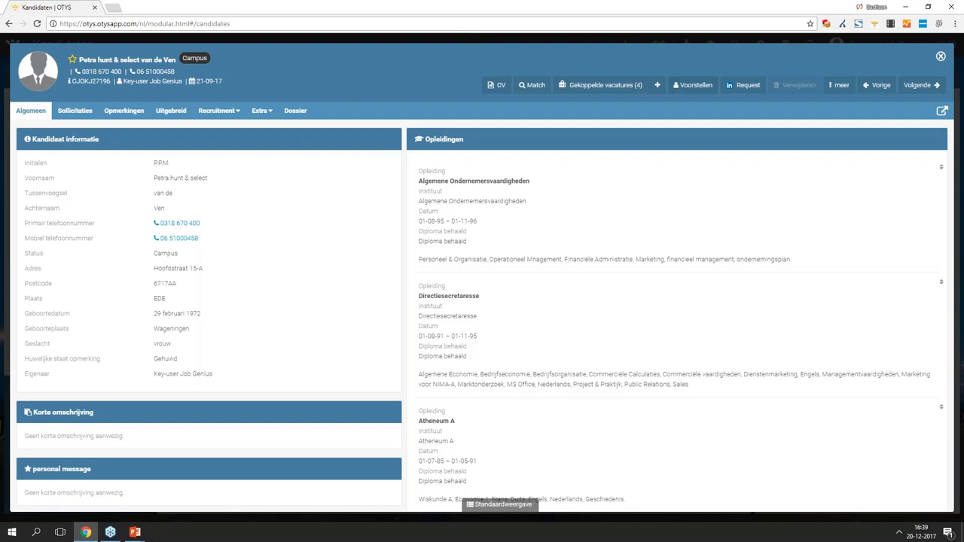
pyautogui.click(695, 86)
pyautogui.click(710, 103)
pyautogui.click(675, 58)
pyautogui.click(710, 86)
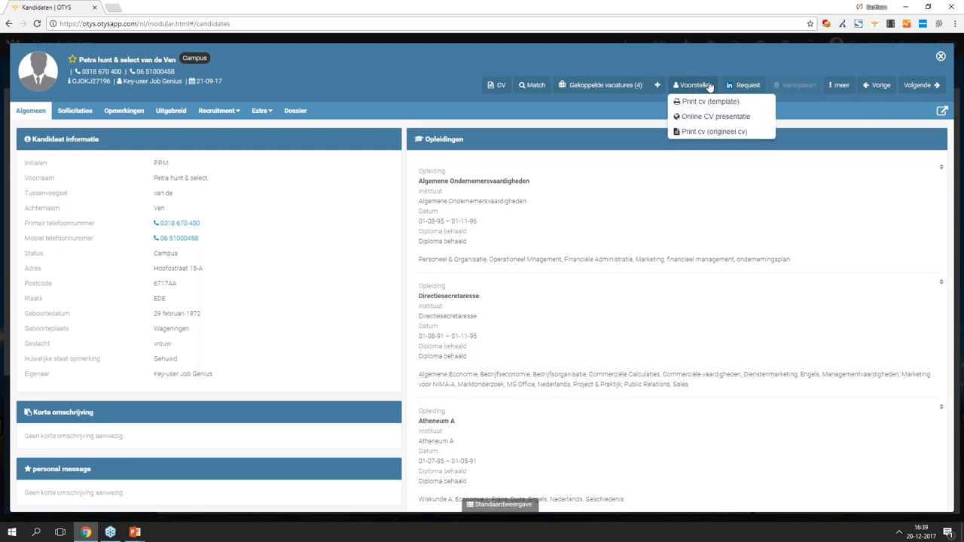
pyautogui.click(710, 86)
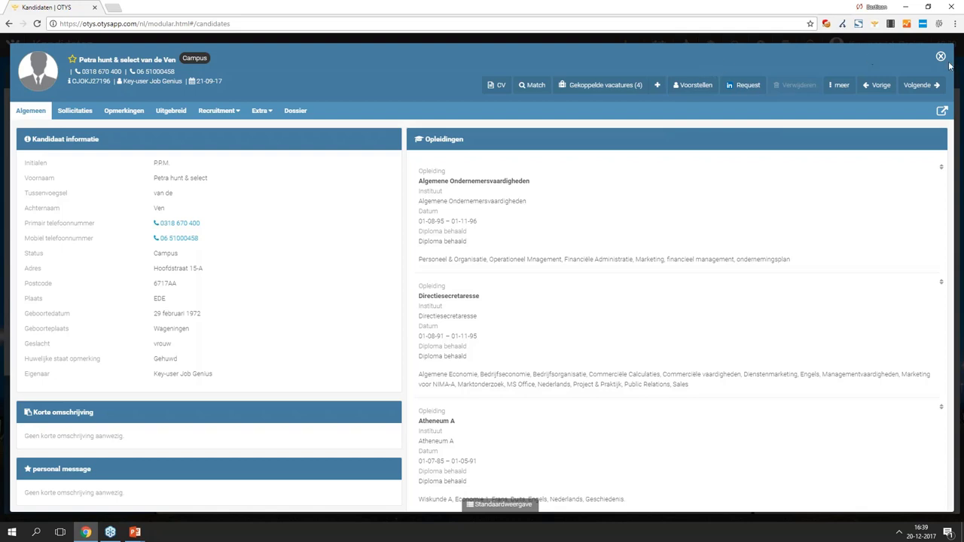
# - Close the candidate record and open the client settings (Klantinstellingen)
pyautogui.press('Escape')
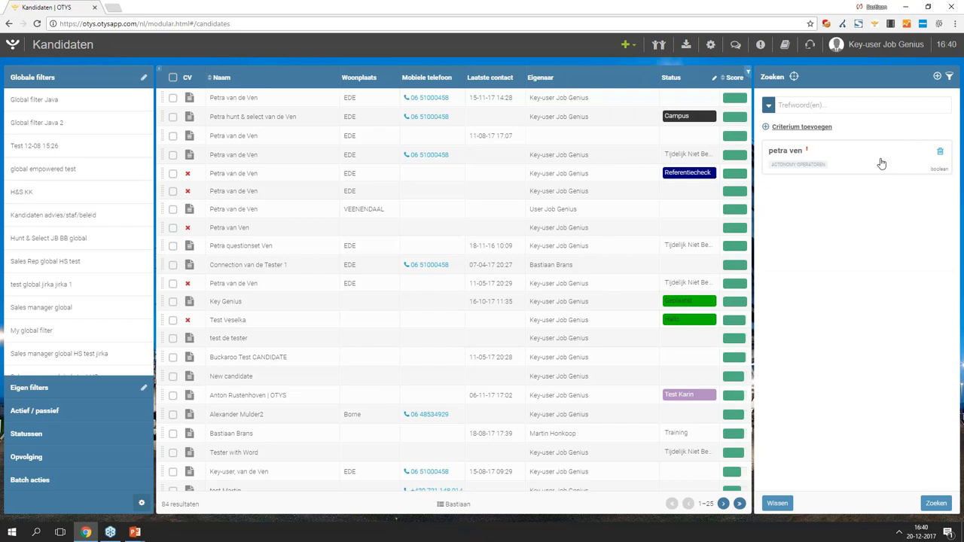
pyautogui.click(893, 47)
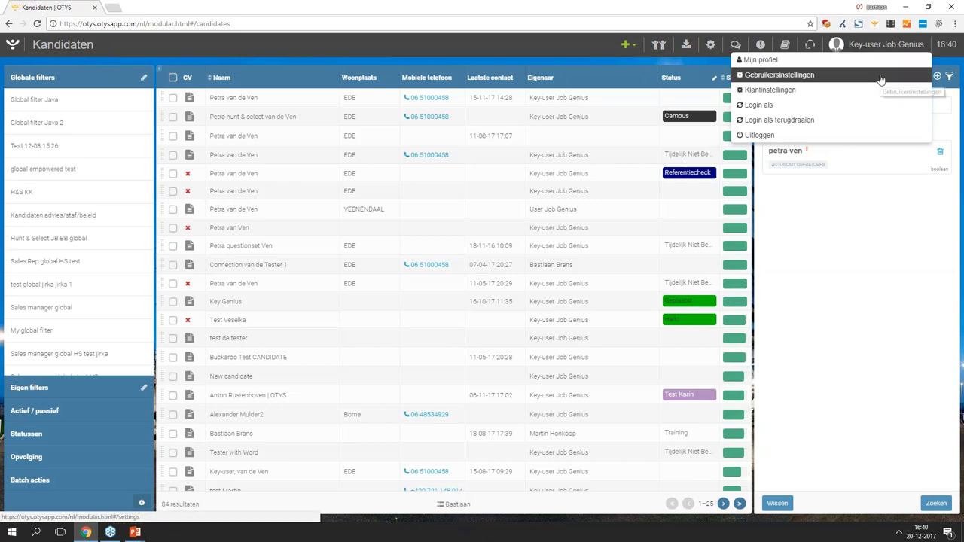
pyautogui.click(794, 91)
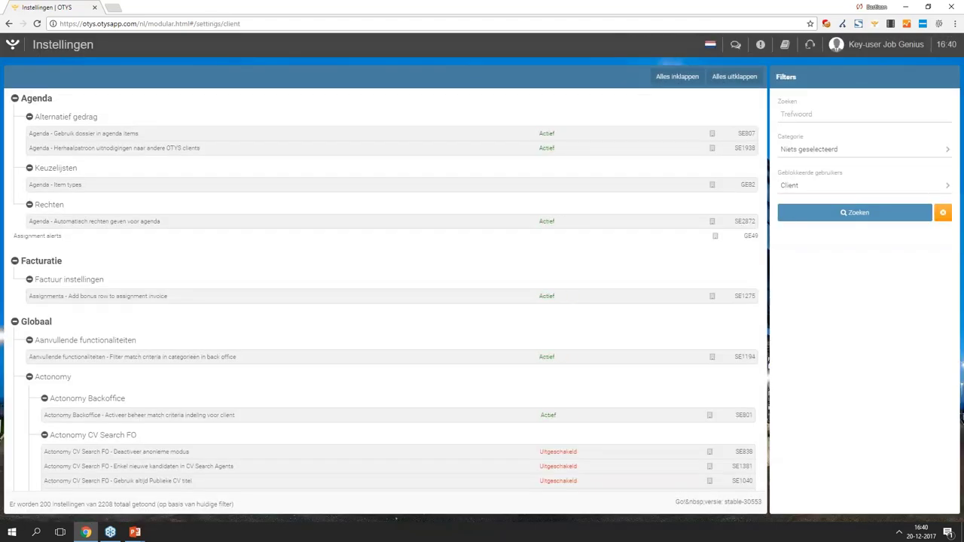
# - Search the client settings for "docx" and open the candidate docx print templates setting
pyautogui.click(807, 117)
pyautogui.write('docx')
pyautogui.press('Return')
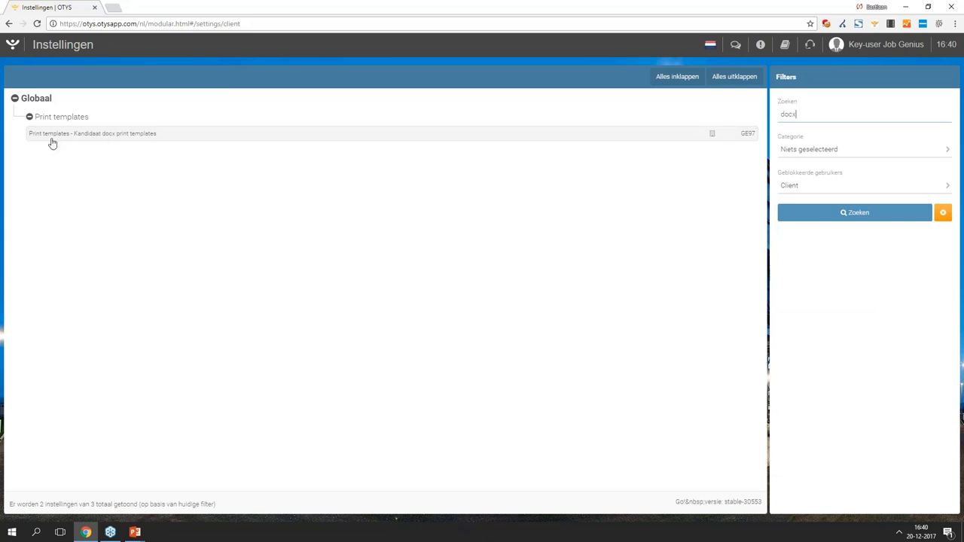
pyautogui.click(106, 136)
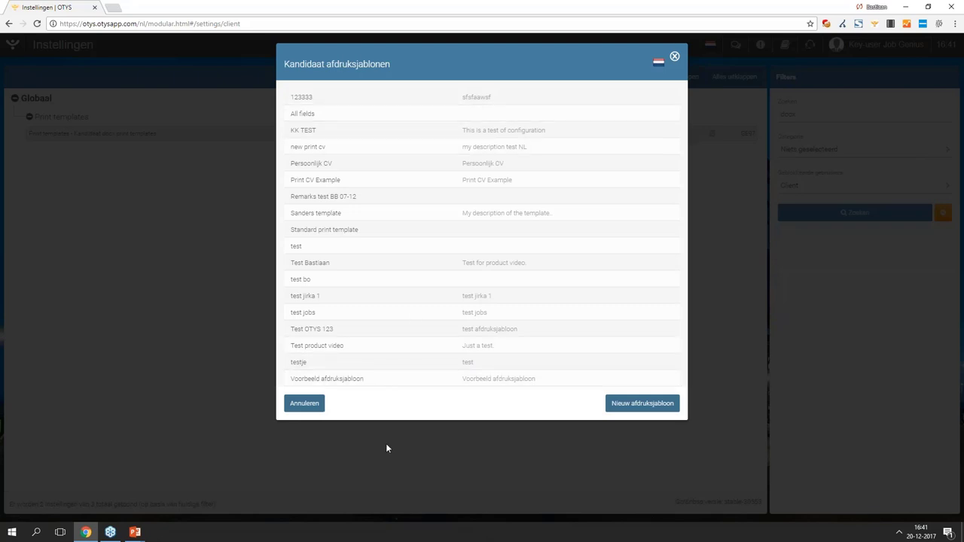
# - Create a new candidate print template named "Test webinar" and save it
pyautogui.click(635, 404)
pyautogui.click(489, 90)
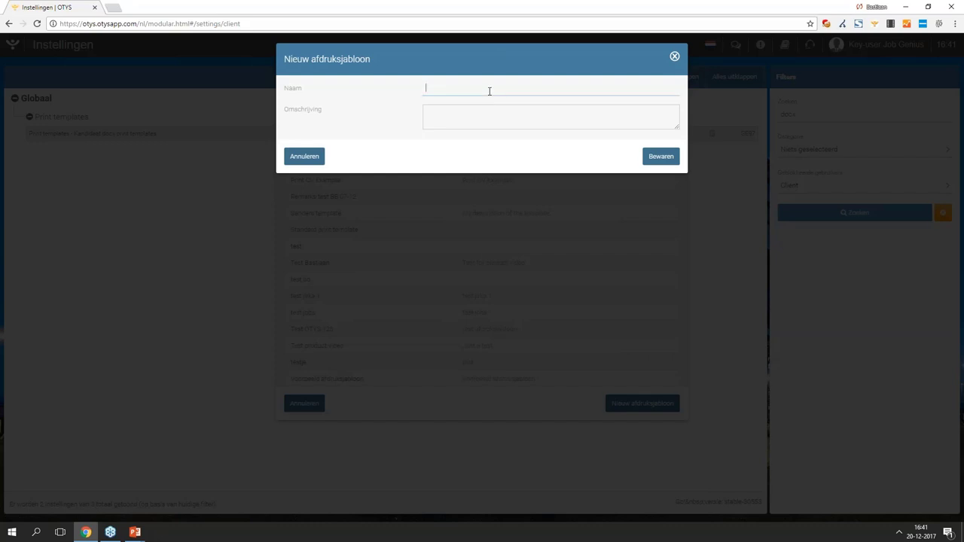
pyautogui.write('Test webinar')
pyautogui.click(665, 157)
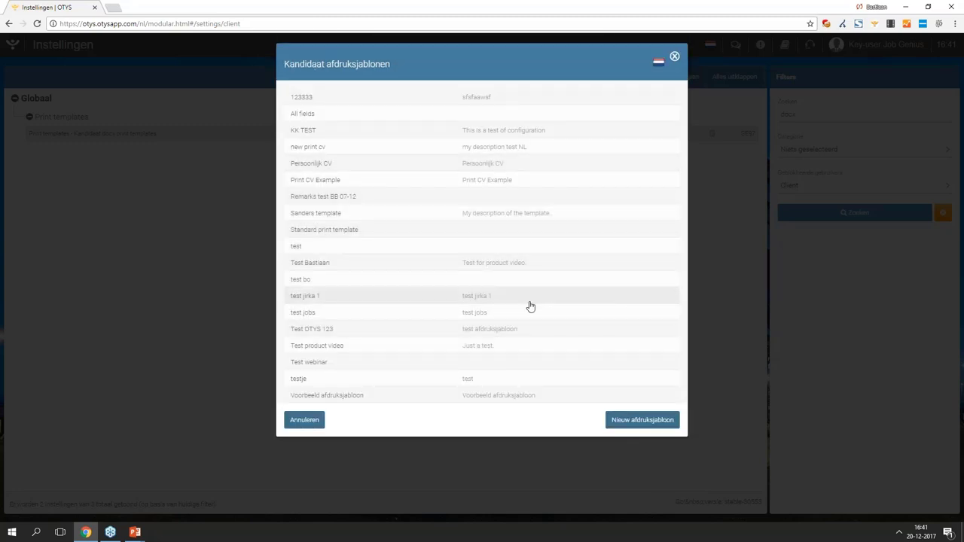
# - Open the Test webinar template and add the First name field of type Fields, named "Voornaam"
pyautogui.click(308, 367)
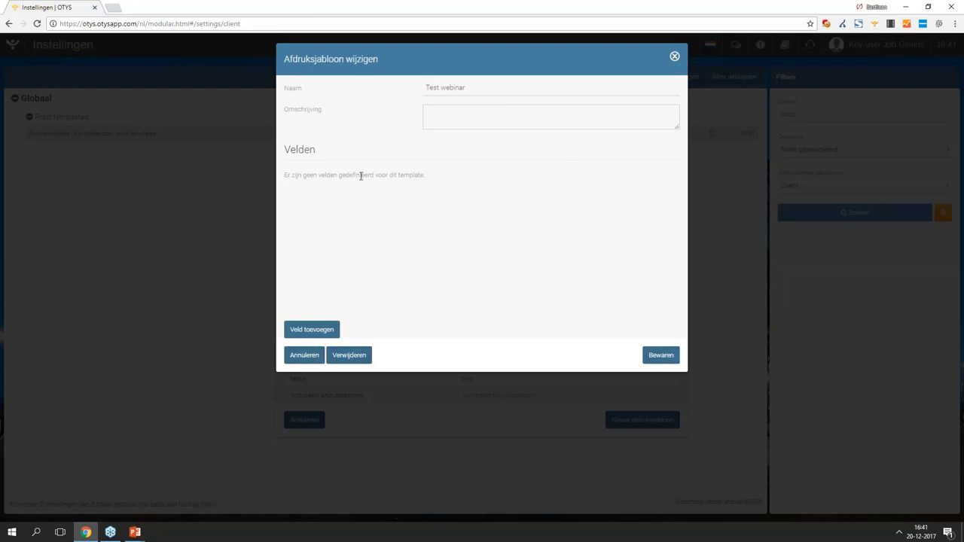
pyautogui.click(319, 335)
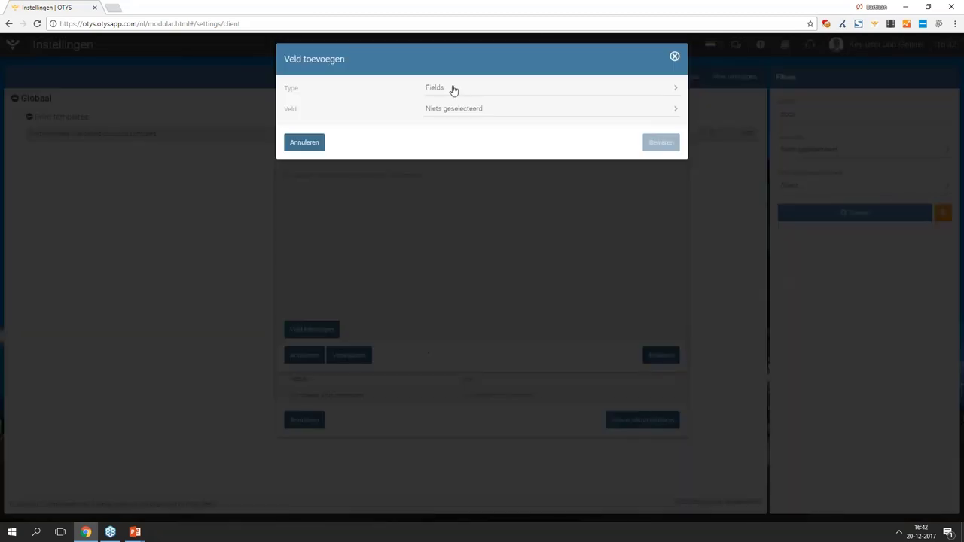
pyautogui.click(484, 88)
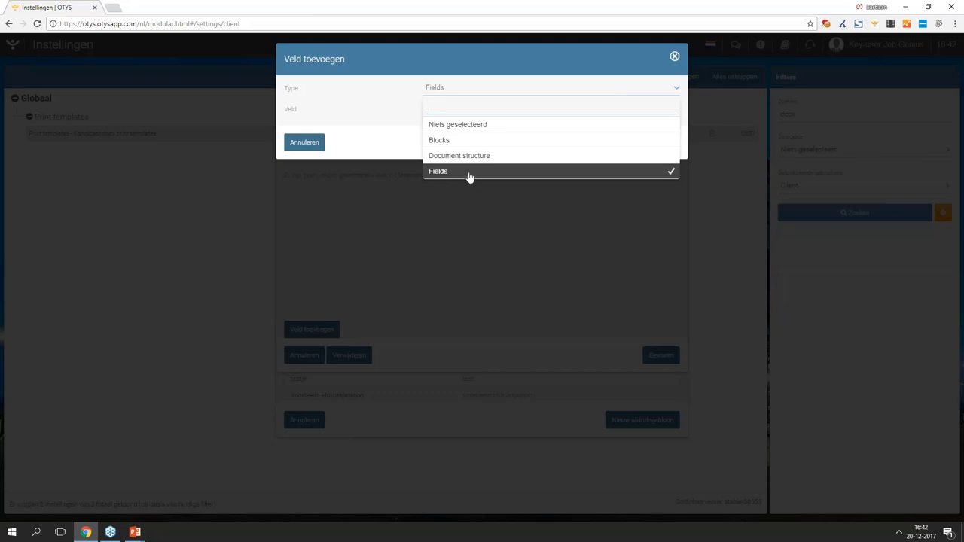
pyautogui.click(469, 173)
pyautogui.click(464, 109)
pyautogui.write('vo')
pyautogui.press('BackSpace')
pyautogui.press('BackSpace')
pyautogui.write('fi')
pyautogui.press('Return')
pyautogui.click(489, 126)
pyautogui.write('Voornaam')
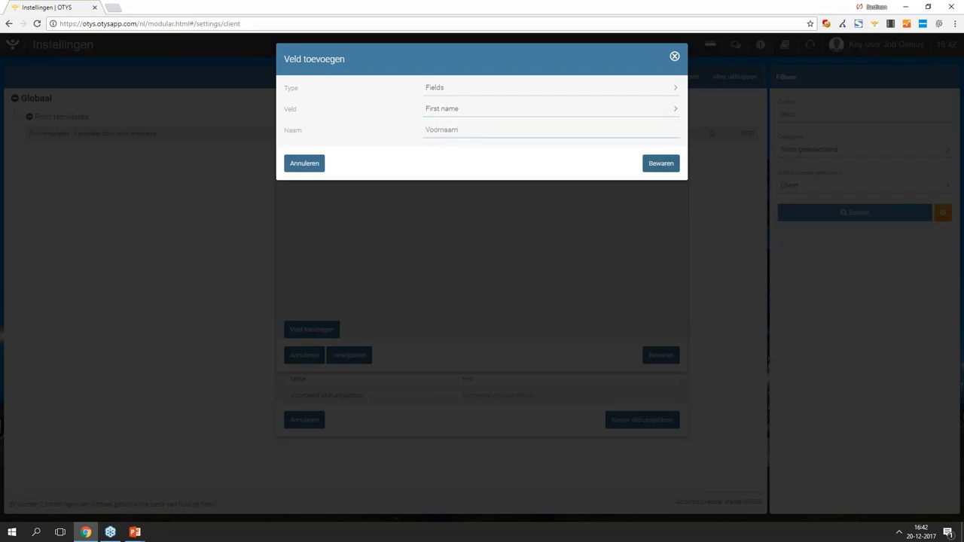
pyautogui.click(654, 166)
# - Add the Last name field of type Fields to the Test webinar template, named "Achternaam"
pyautogui.click(329, 329)
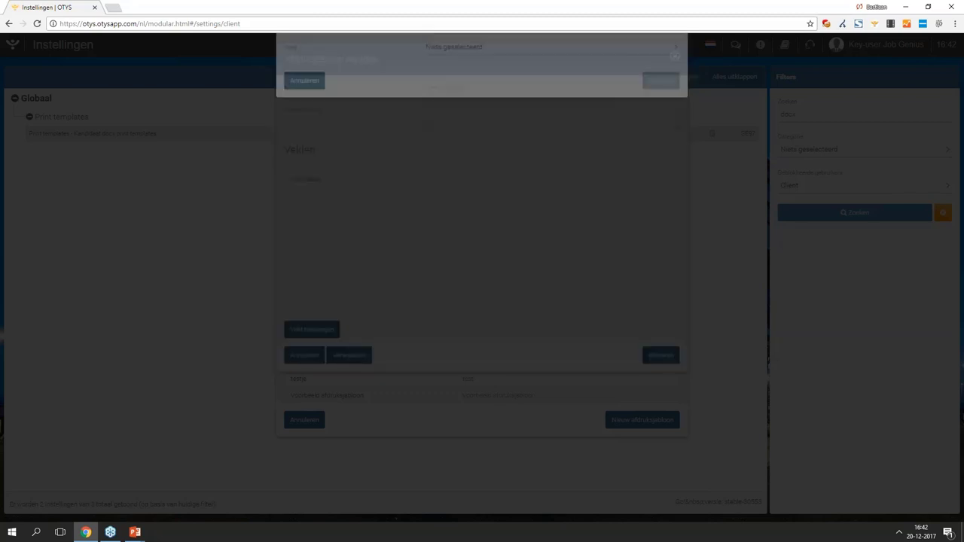
pyautogui.click(469, 92)
pyautogui.click(470, 93)
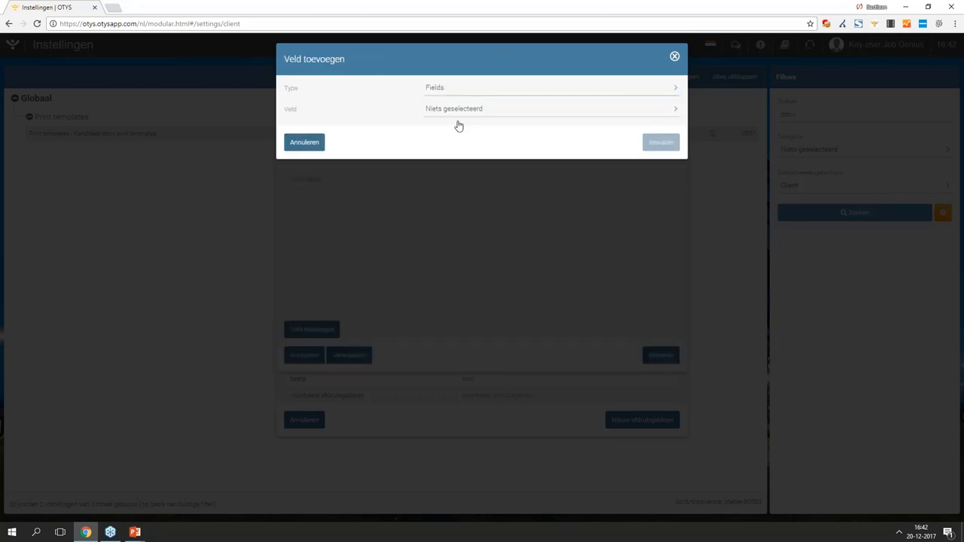
pyautogui.click(460, 112)
pyautogui.write('las')
pyautogui.press('Down')
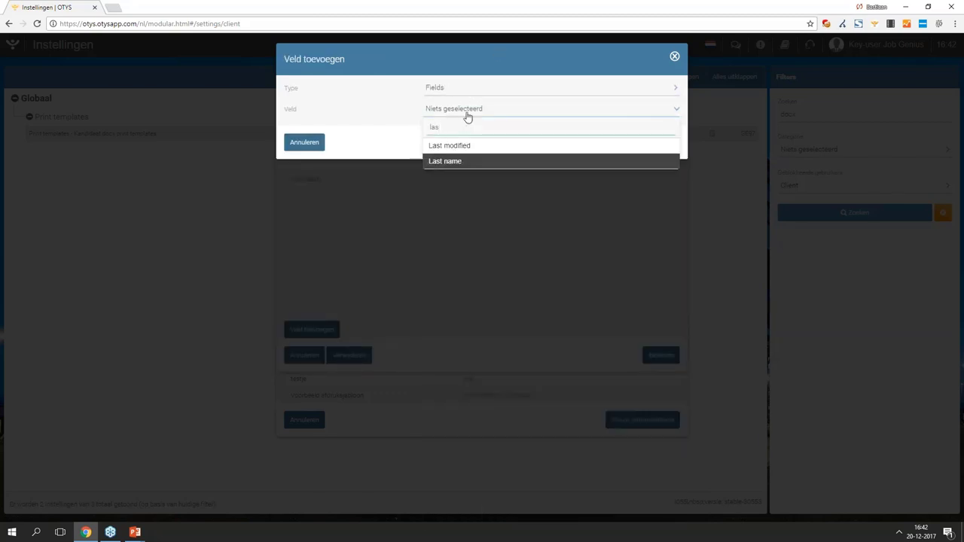
pyautogui.press('Return')
pyautogui.press('Tab')
pyautogui.write('Achternaam')
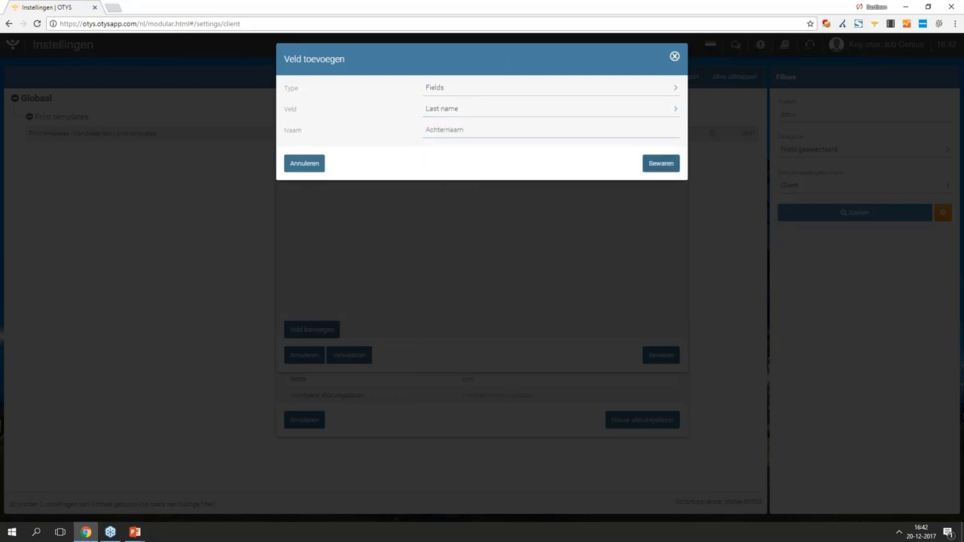
pyautogui.press('Return')
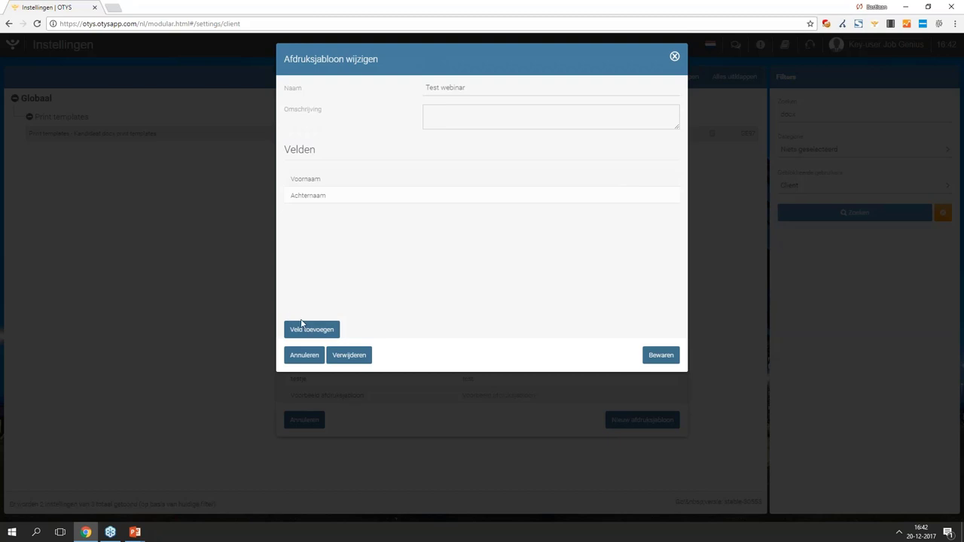
# - Add the City field of type Fields to the template, named "Woonplaats"
pyautogui.press('Return')
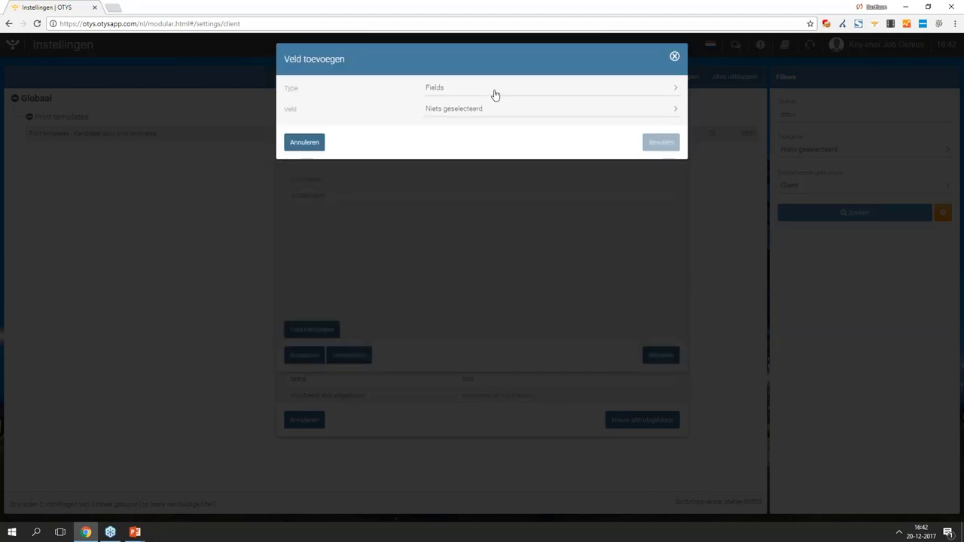
pyautogui.click(491, 111)
pyautogui.write('ci')
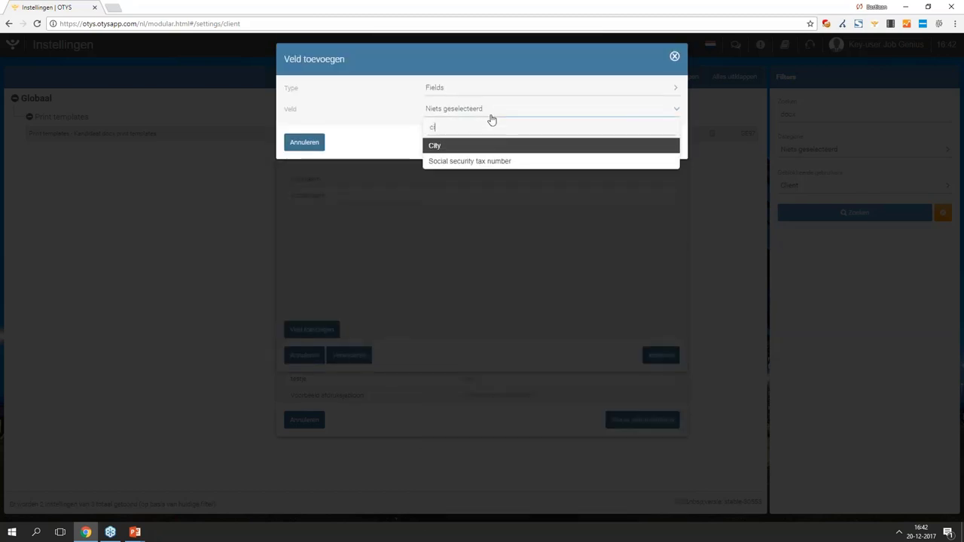
pyautogui.press('BackSpace')
pyautogui.write('it')
pyautogui.press('Return')
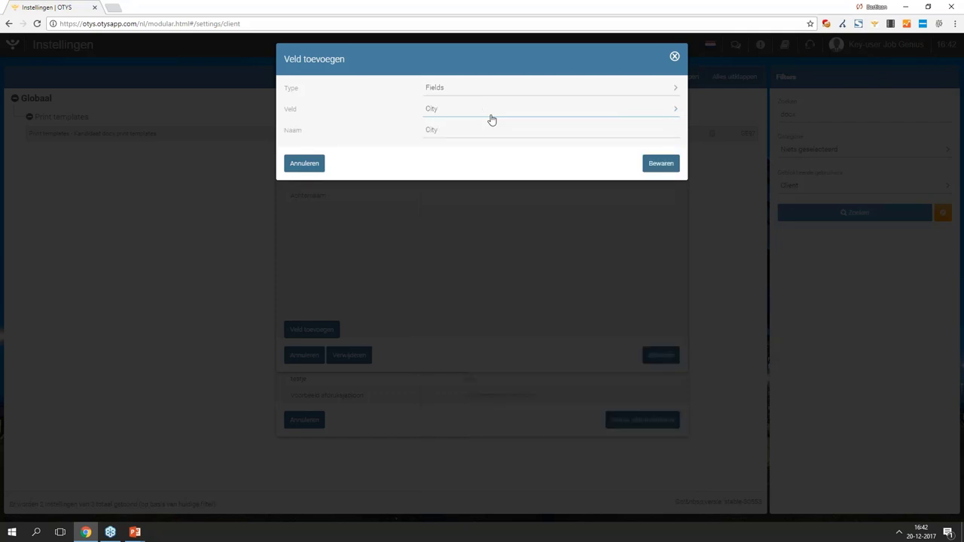
pyautogui.click(606, 129)
pyautogui.write('Woonplaats')
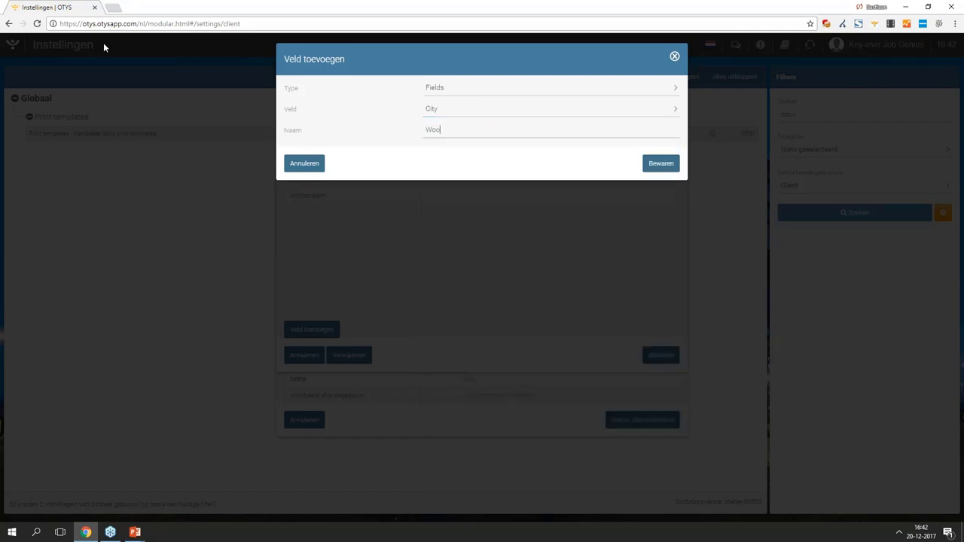
pyautogui.click(659, 164)
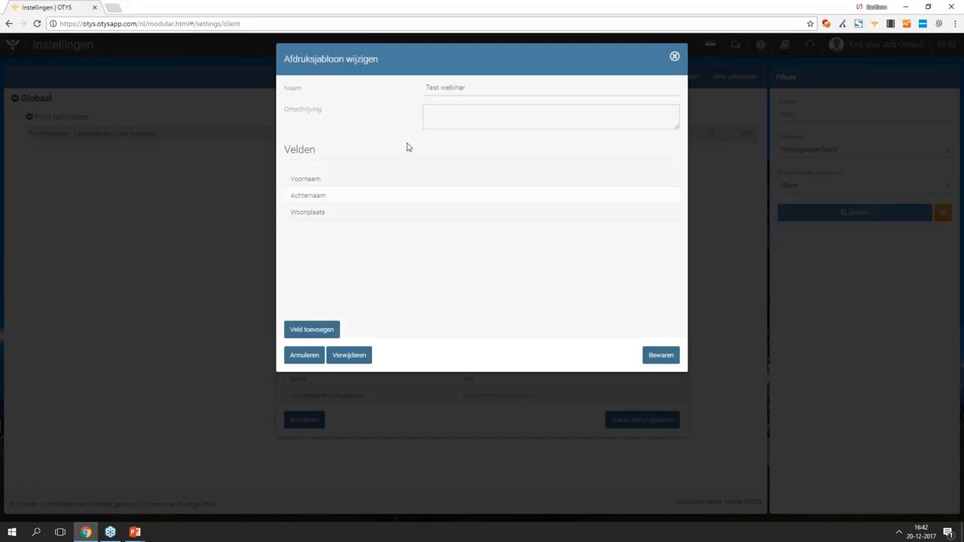
# - Add the Opleidingen field of type Blocks to the template
pyautogui.click(315, 331)
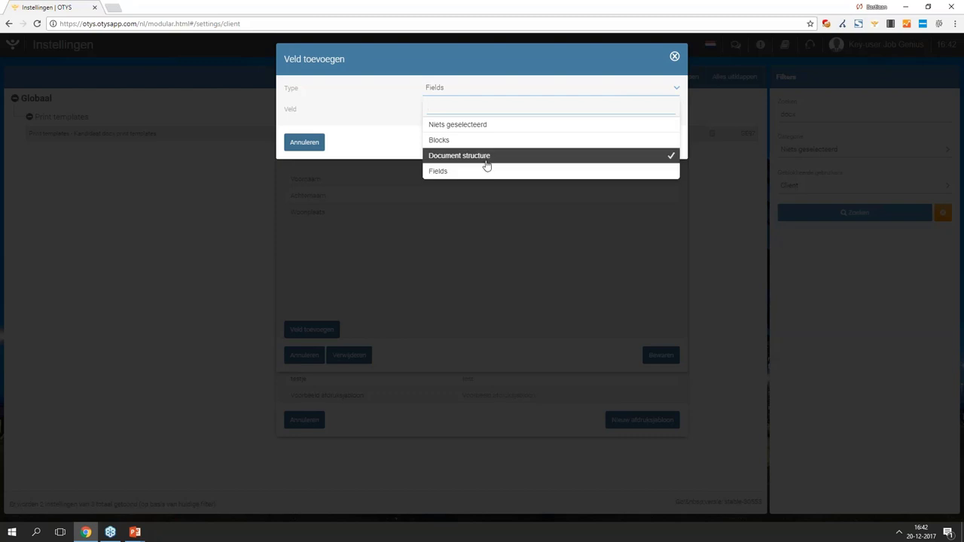
pyautogui.click(487, 164)
pyautogui.click(471, 88)
pyautogui.click(471, 140)
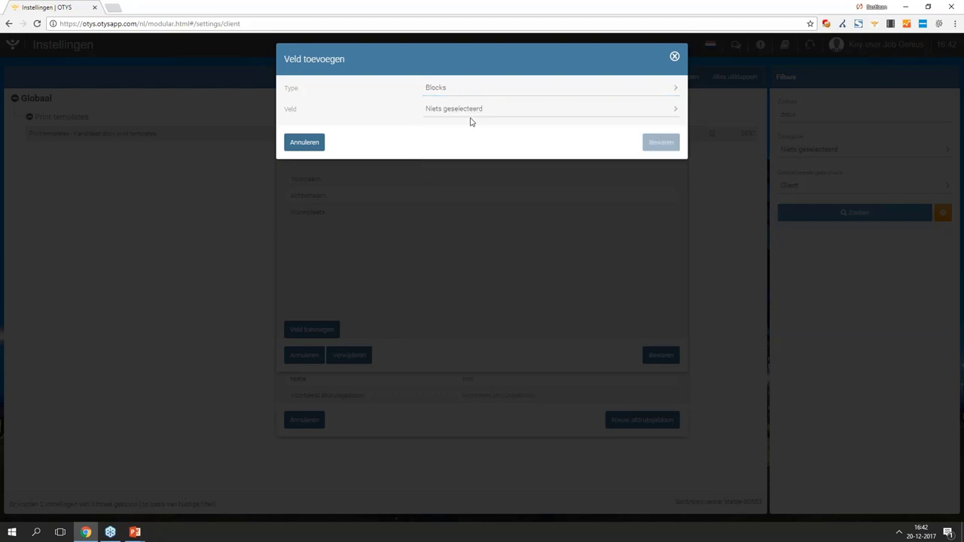
pyautogui.click(473, 113)
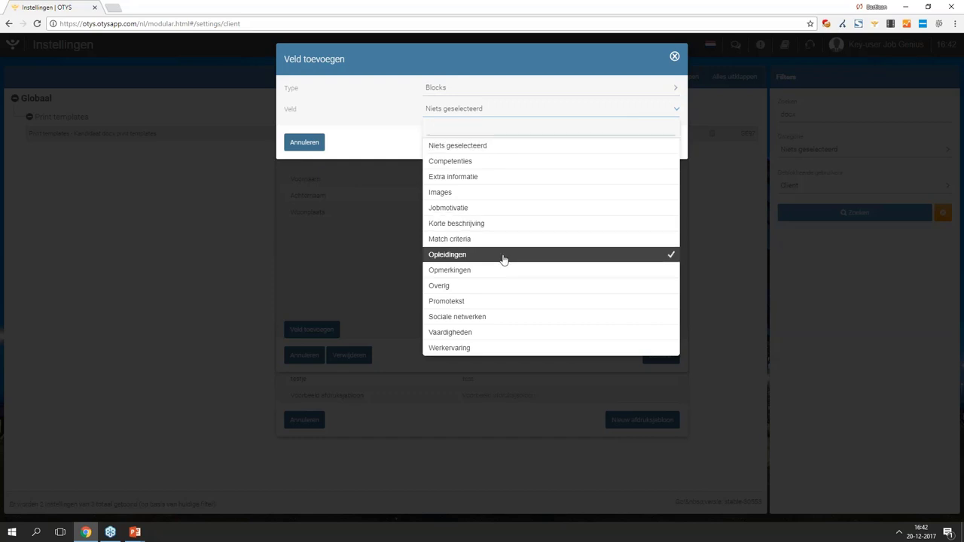
pyautogui.click(504, 260)
pyautogui.click(662, 142)
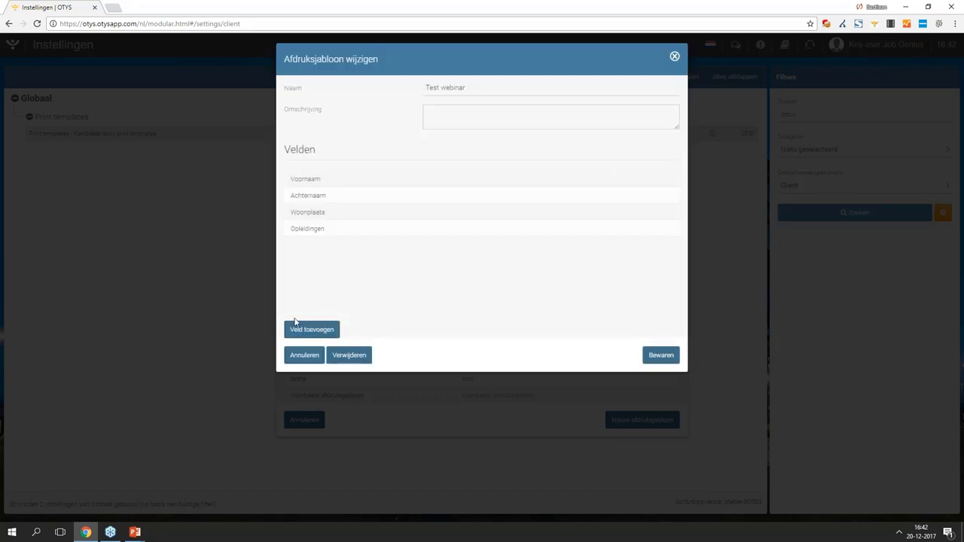
# - Add the Werkervaring field of type Blocks to the template
pyautogui.click(312, 331)
pyautogui.click(474, 89)
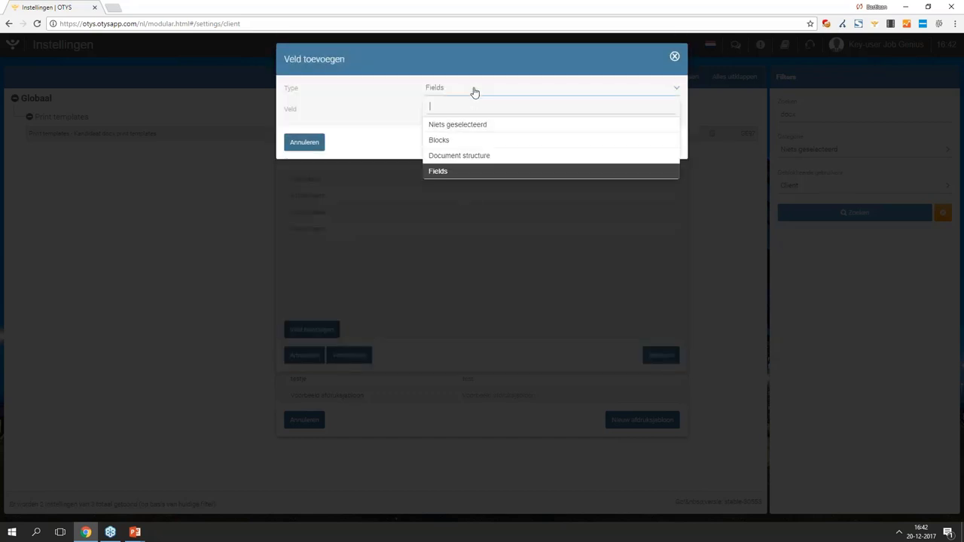
pyautogui.click(473, 140)
pyautogui.click(475, 109)
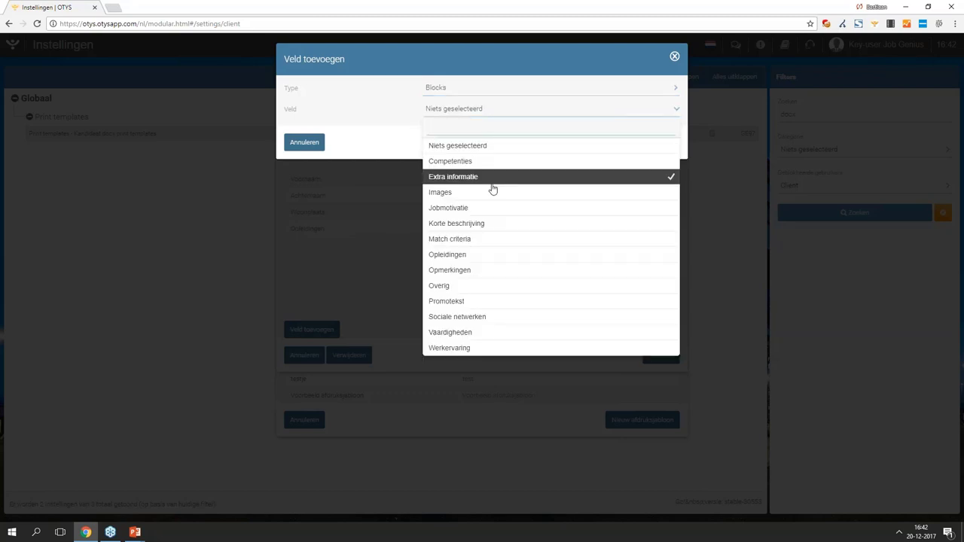
pyautogui.click(490, 348)
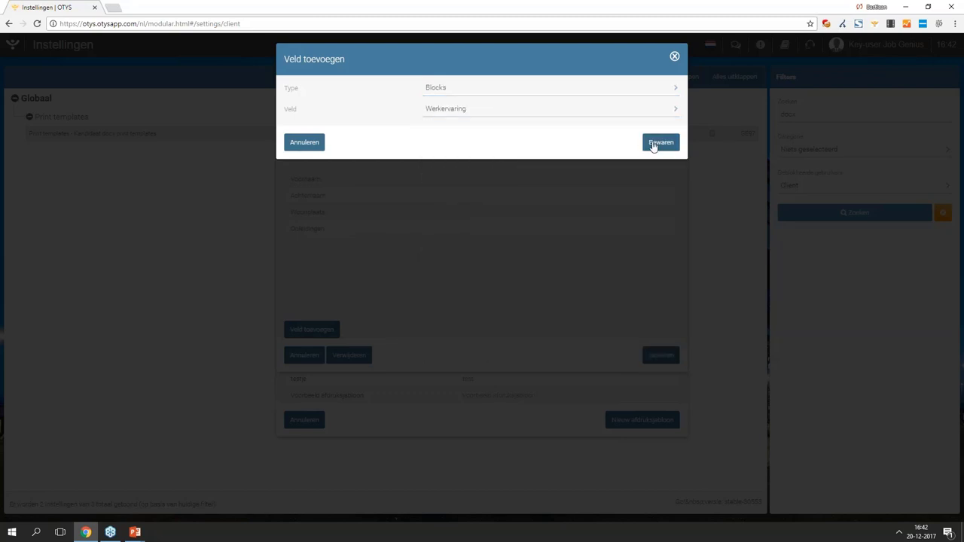
pyautogui.click(653, 145)
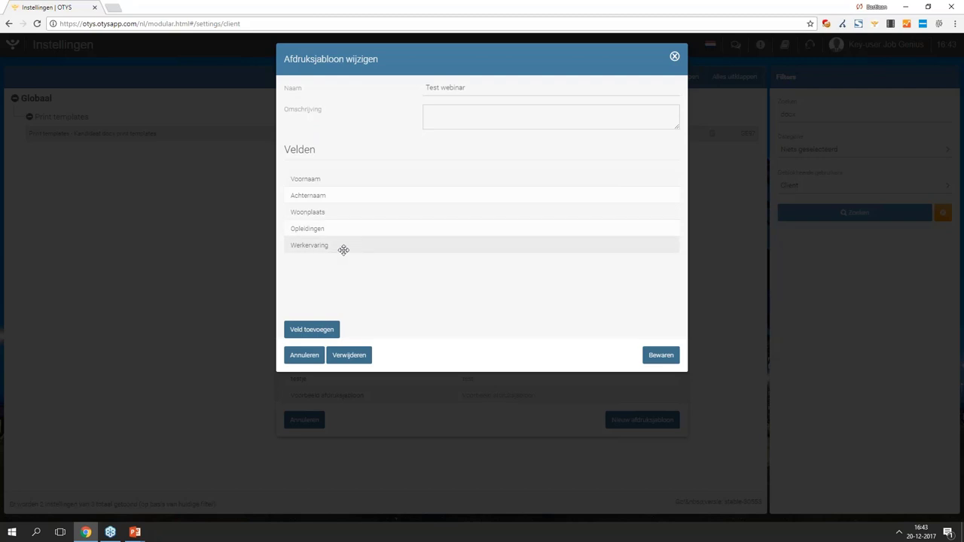
# - Move Werkervaring above Opleidingen in the field order, save the Test webinar template and close the candidate print templates overview
pyautogui.moveTo(344, 247); pyautogui.dragTo(349, 225)
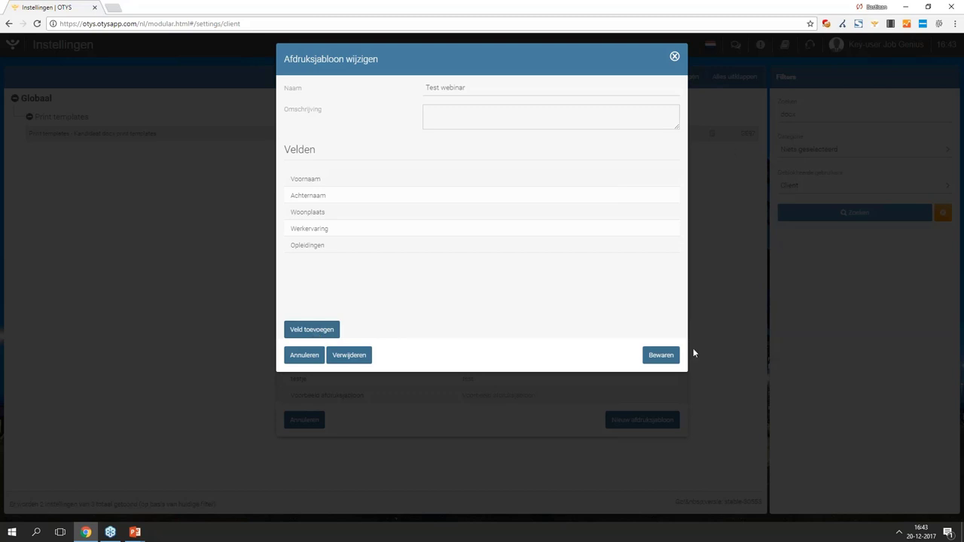
pyautogui.click(668, 361)
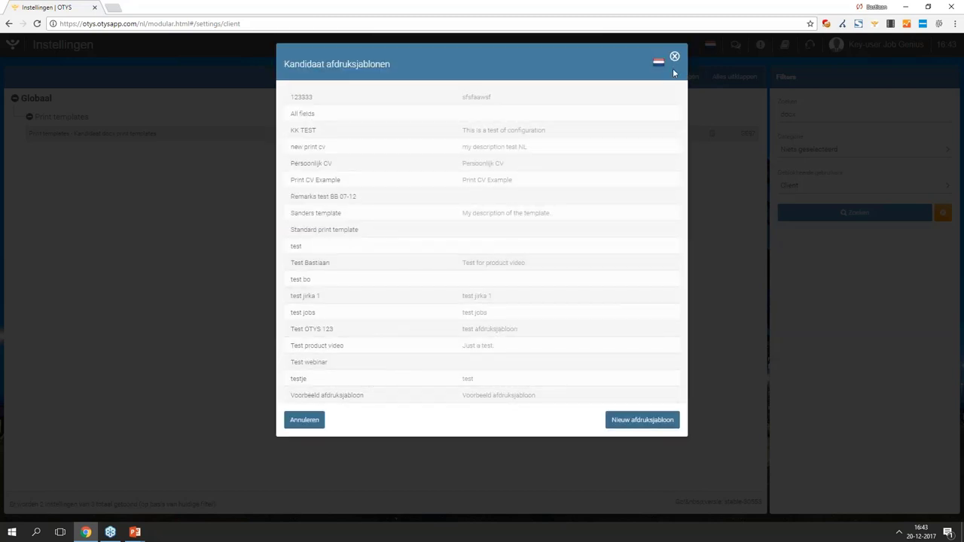
pyautogui.click(675, 57)
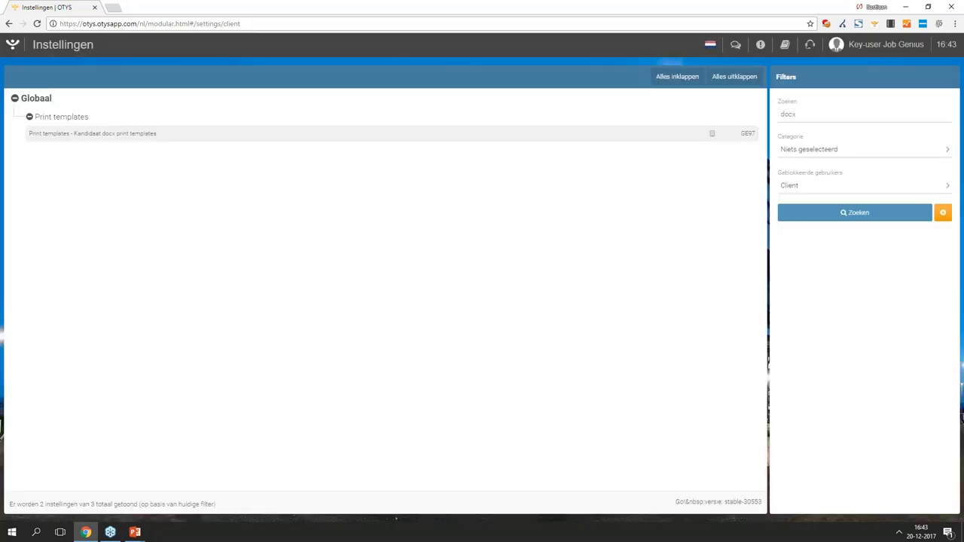
# - Go to the candidates overview (Kandidaten) and open the record of the candidate with status Campus
pyautogui.click(12, 47)
pyautogui.click(93, 106)
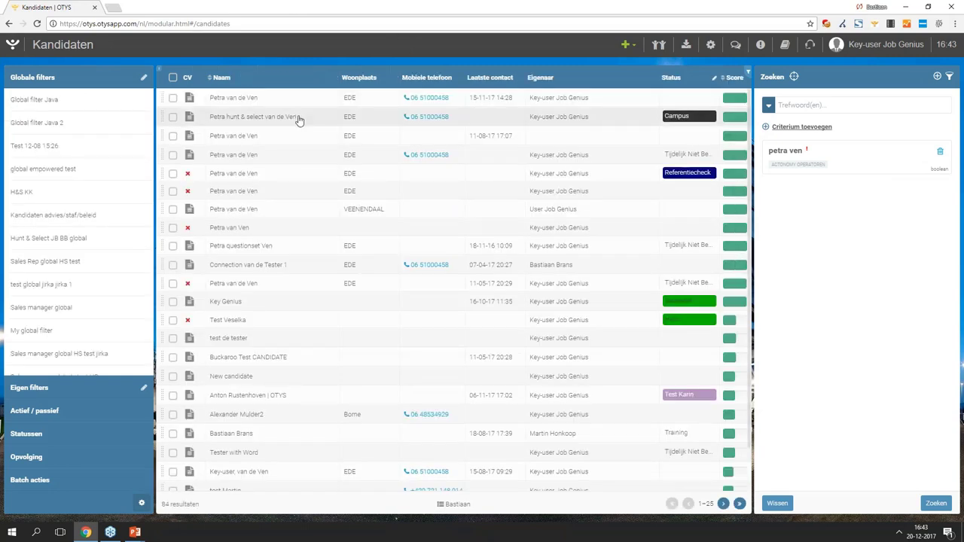
pyautogui.click(257, 116)
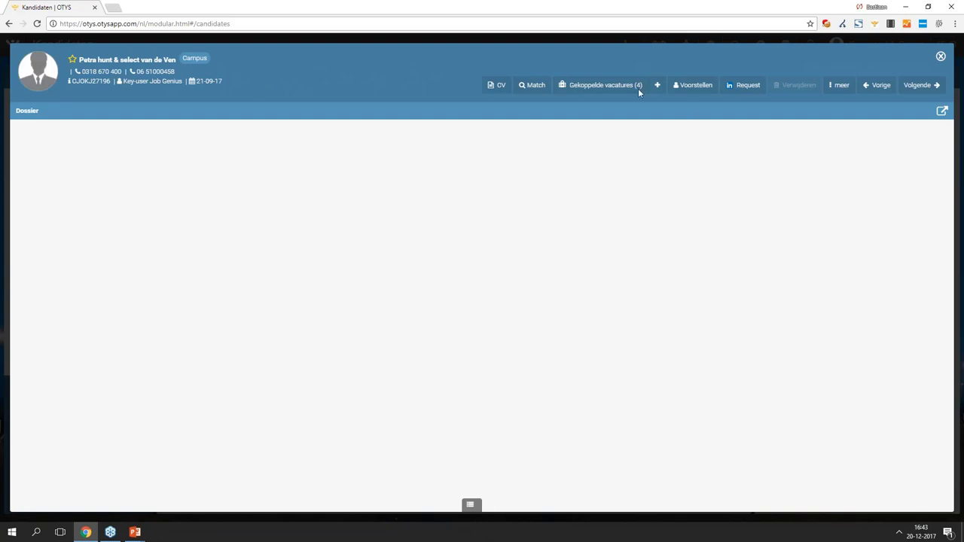
# - Print the candidate's CV with the Test webinar template as a Word document and enable editing in the opened file
pyautogui.click(695, 86)
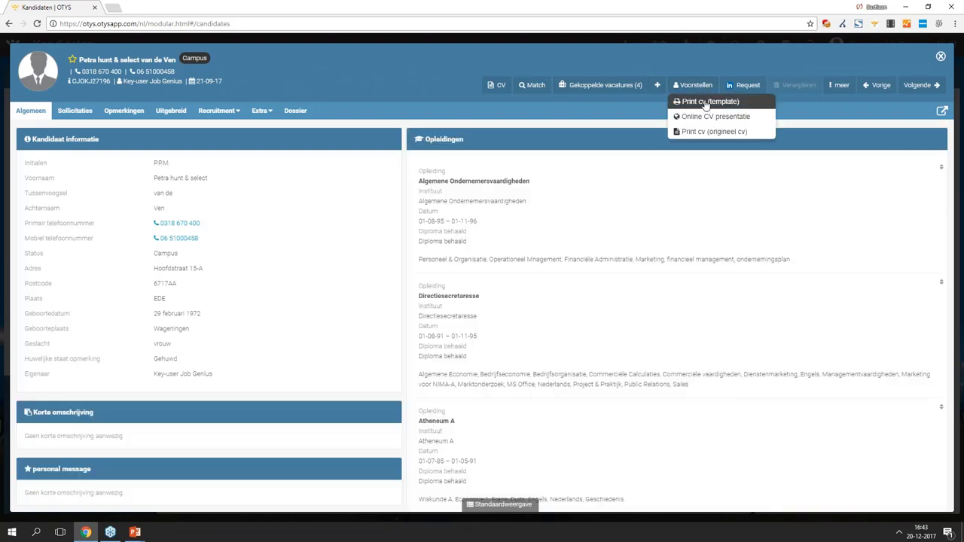
pyautogui.click(707, 103)
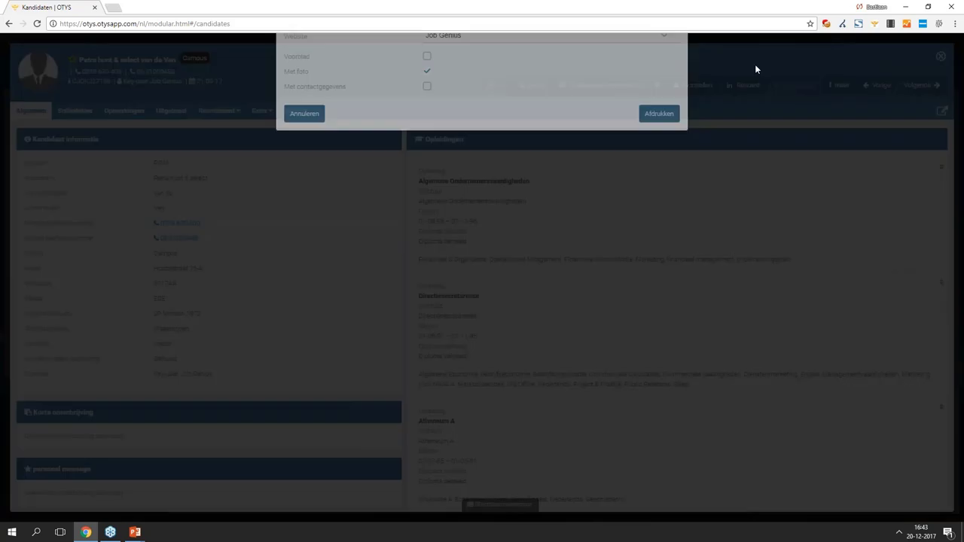
pyautogui.click(530, 95)
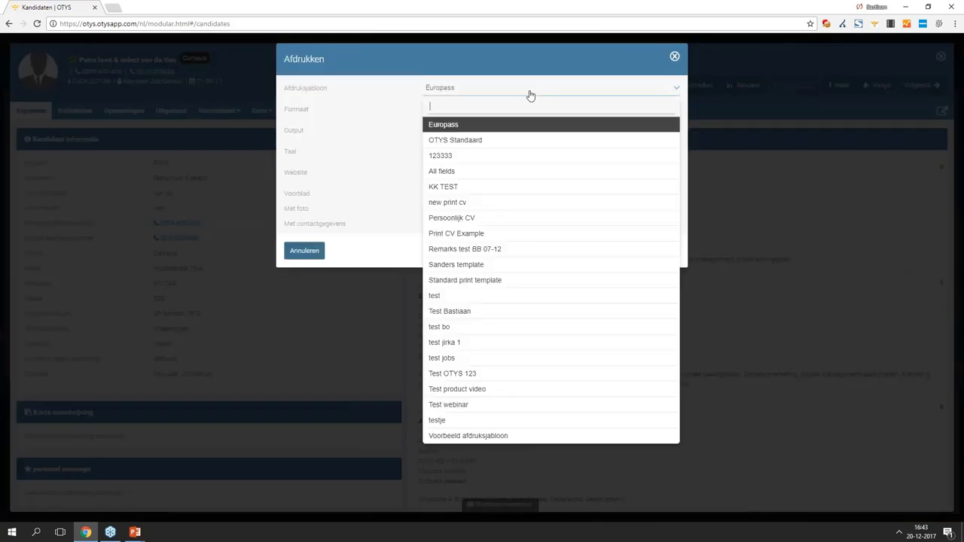
pyautogui.click(515, 408)
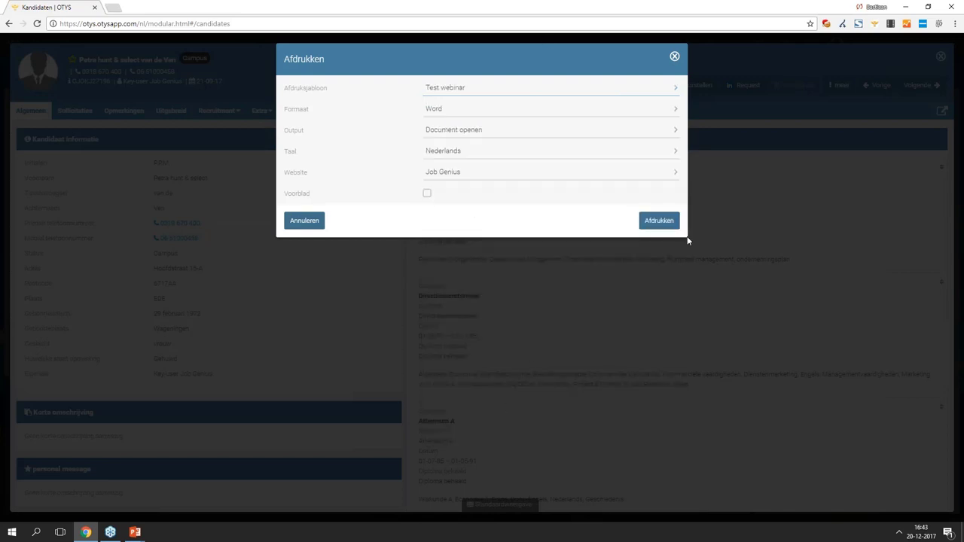
pyautogui.click(668, 222)
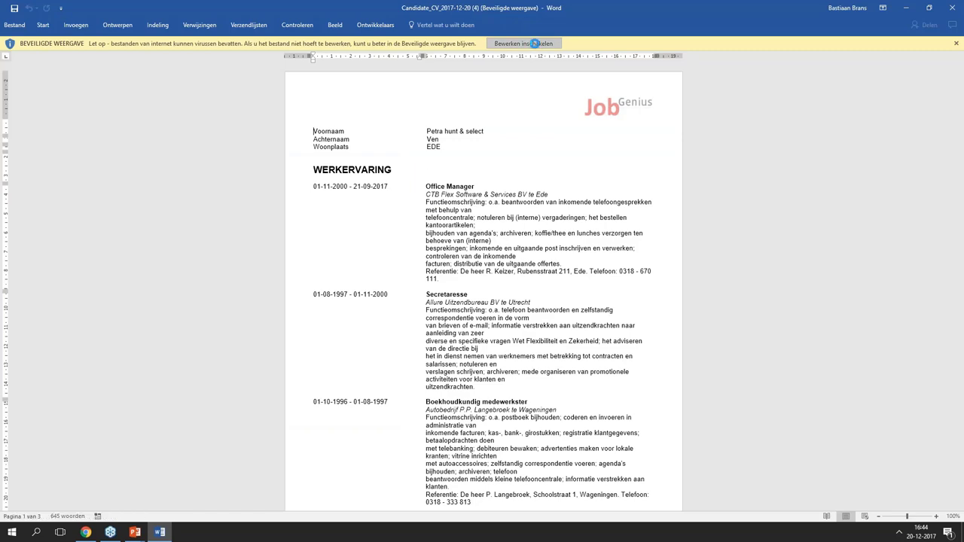
pyautogui.click(534, 43)
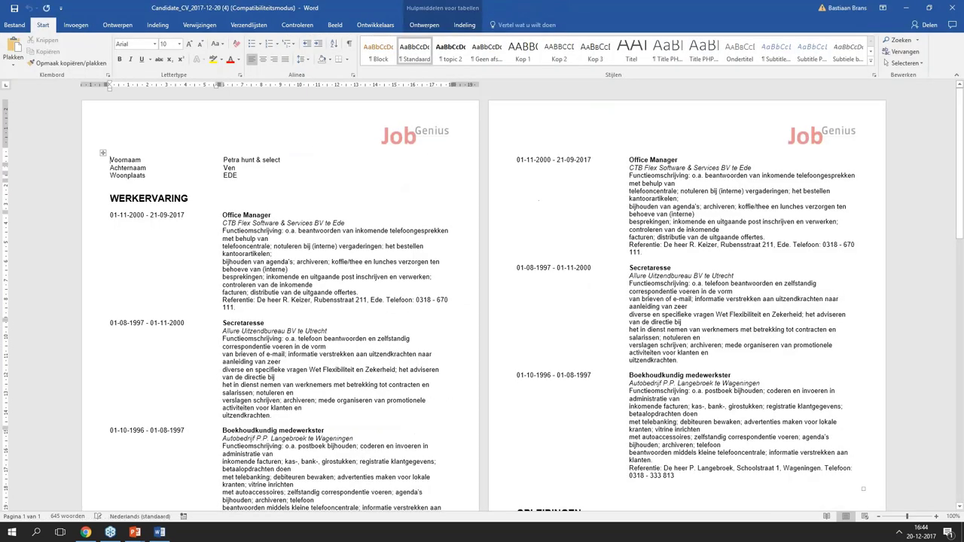
# - Examine the printed CV's candidate details, Werkervaring and Opleidingen sections, logo and footers across its pages
pyautogui.scroll(-15, 329, 225)
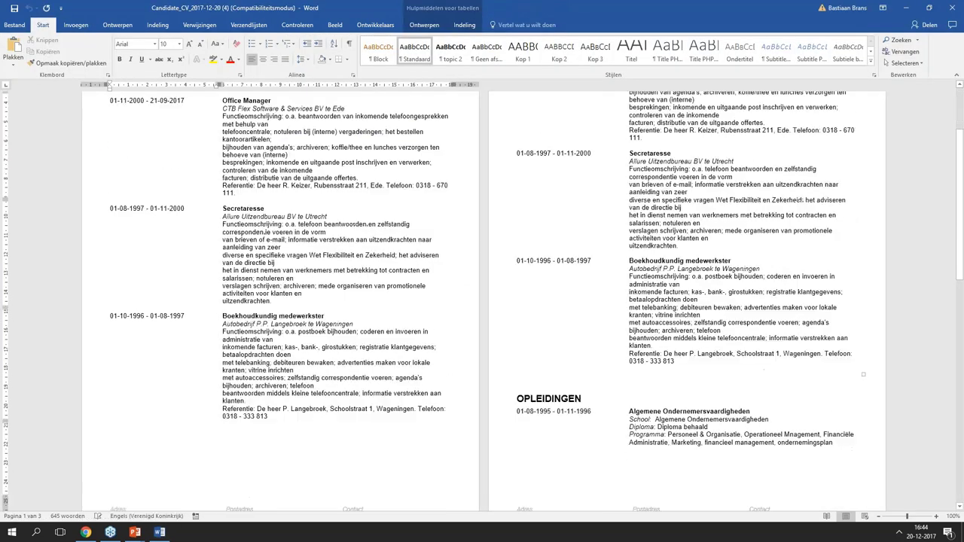
pyautogui.scroll(15, 329, 225)
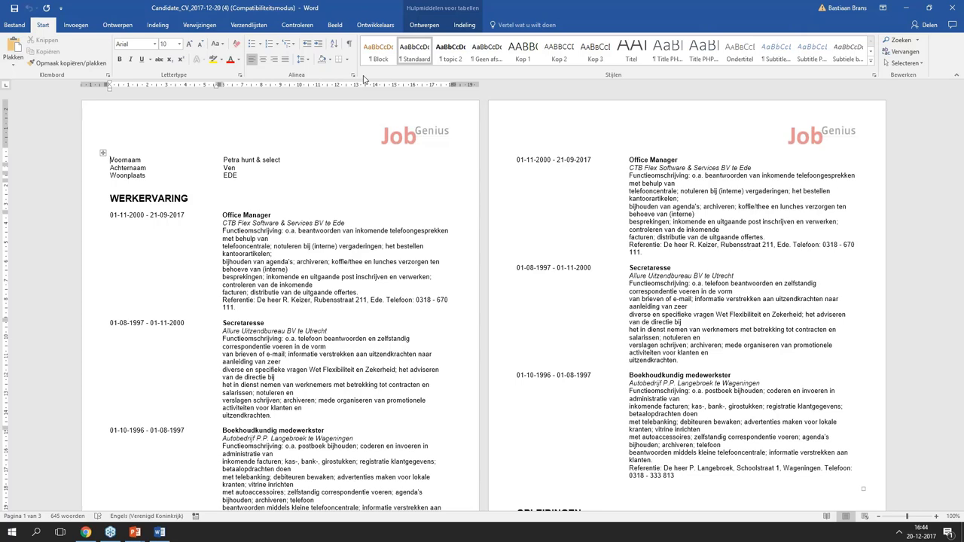
pyautogui.scroll(-2, 397, 144)
pyautogui.scroll(-5, 391, 139)
pyautogui.scroll(6, 391, 139)
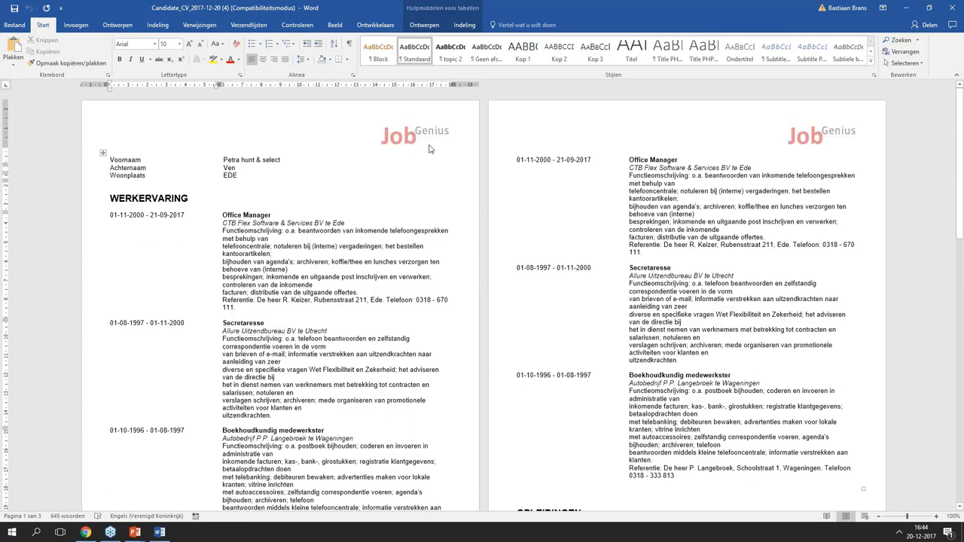
pyautogui.scroll(-9, 526, 410)
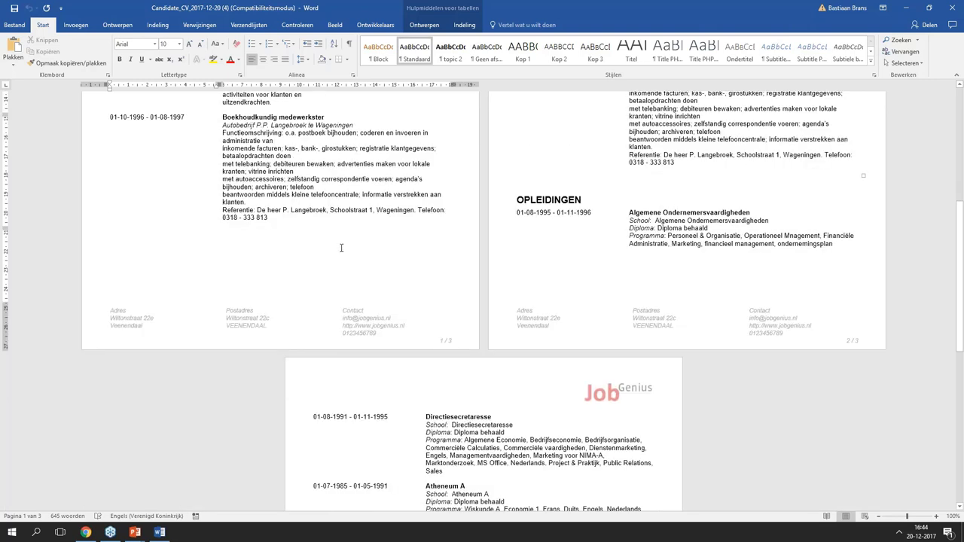
pyautogui.scroll(9, 341, 247)
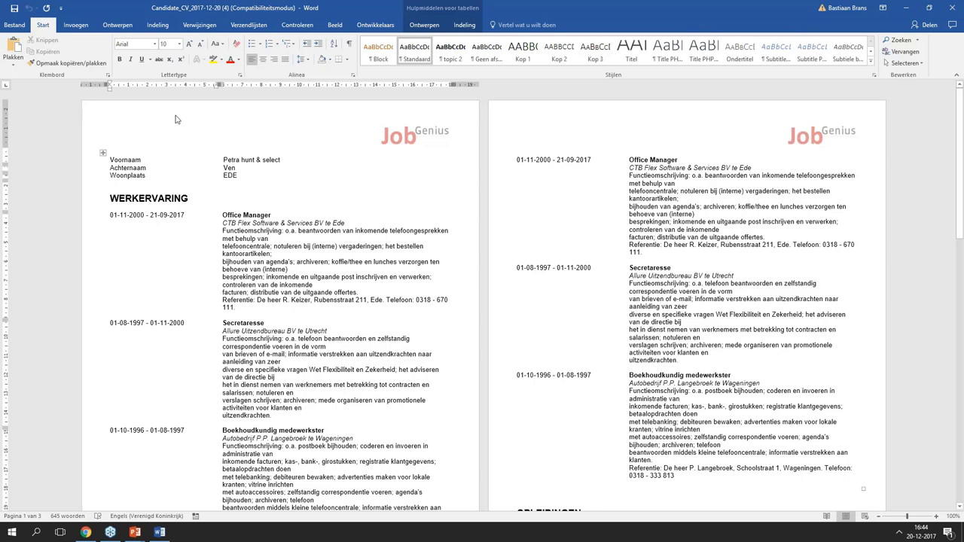
# - Change the font of the entire CV document to Verdana
pyautogui.hotkey('ctrl', 'a')
pyautogui.click(156, 44)
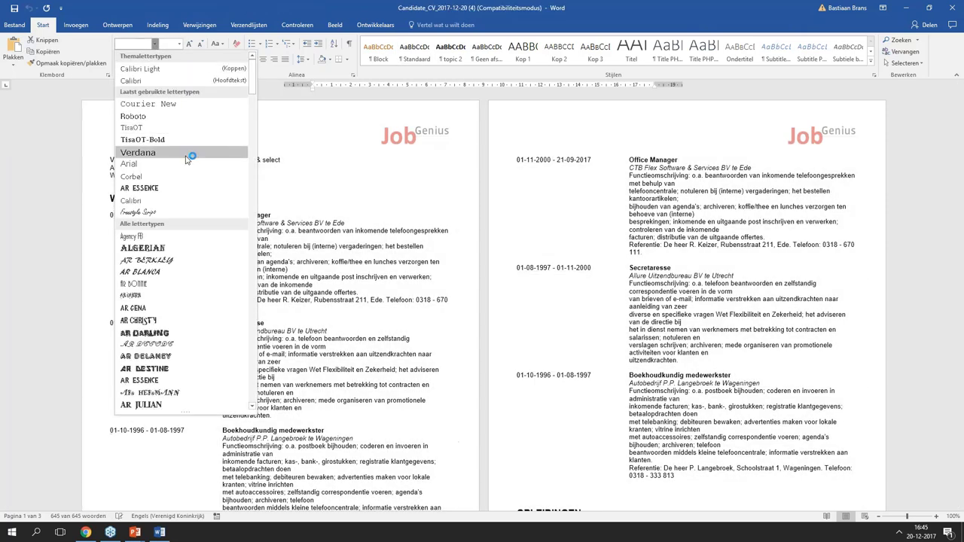
pyautogui.click(187, 158)
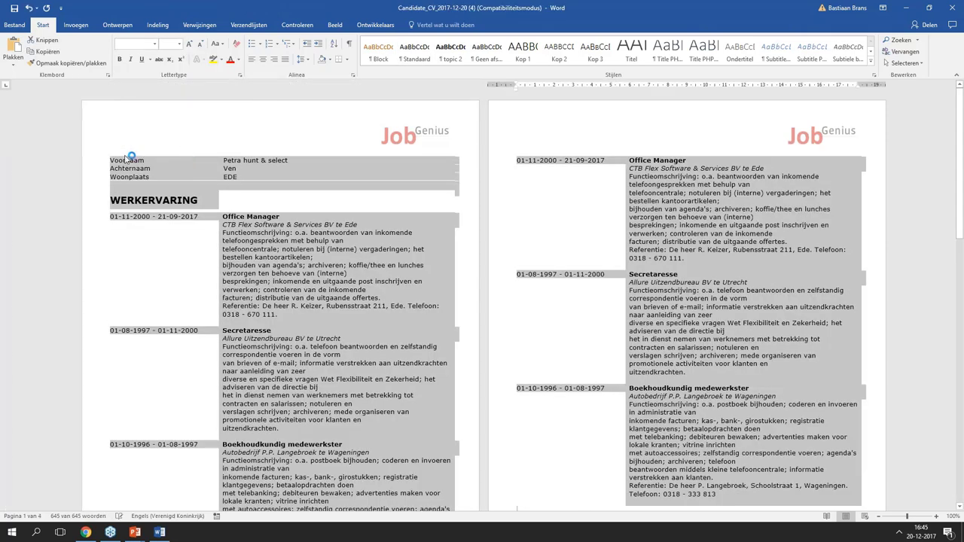
pyautogui.click(120, 168)
# - Underline the WERKERVARING heading on the CV's first page
pyautogui.moveTo(198, 201); pyautogui.dragTo(109, 201)
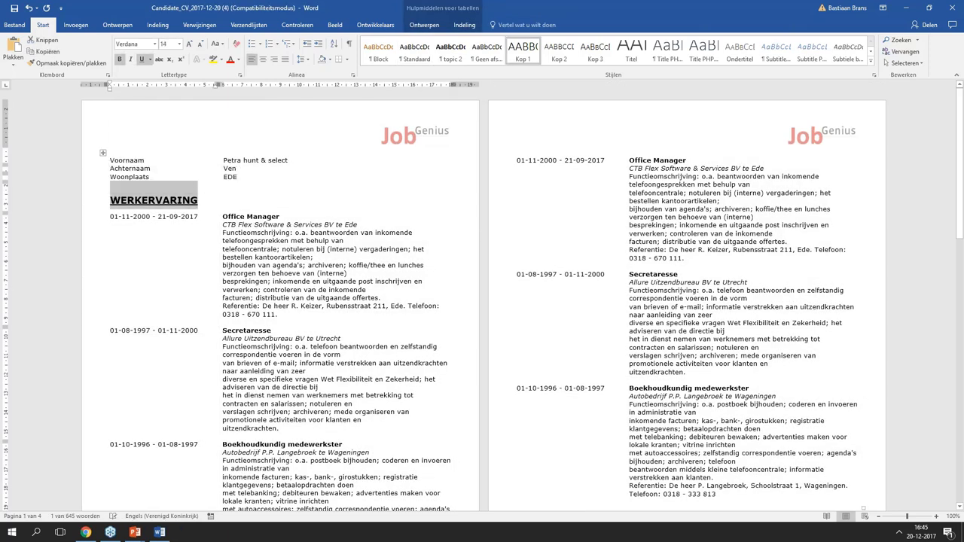
pyautogui.click(267, 185)
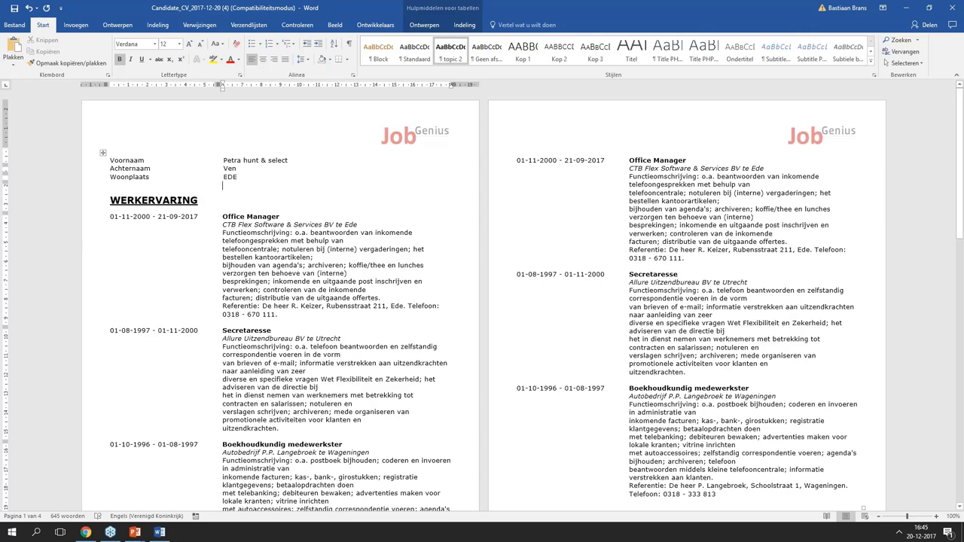
pyautogui.scroll(-6, 363, 421)
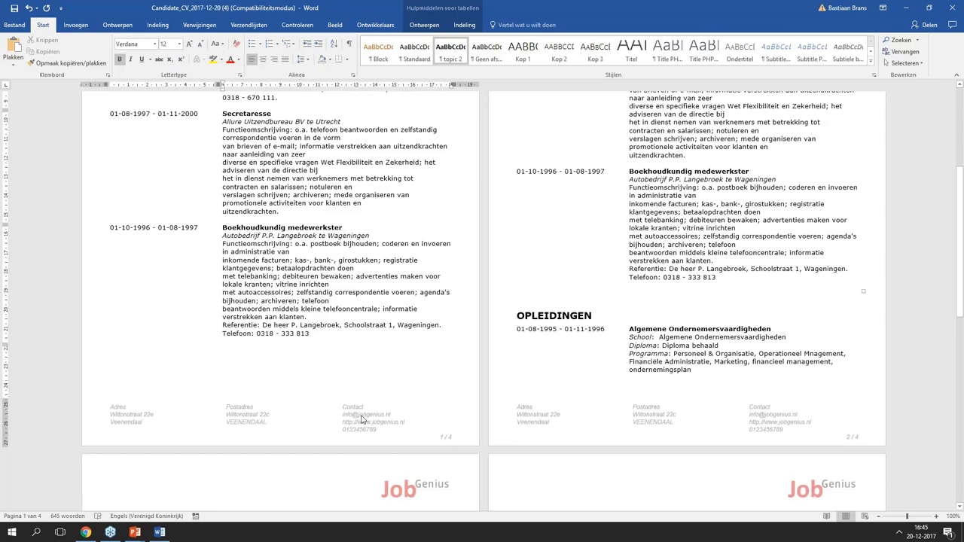
pyautogui.scroll(6, 362, 421)
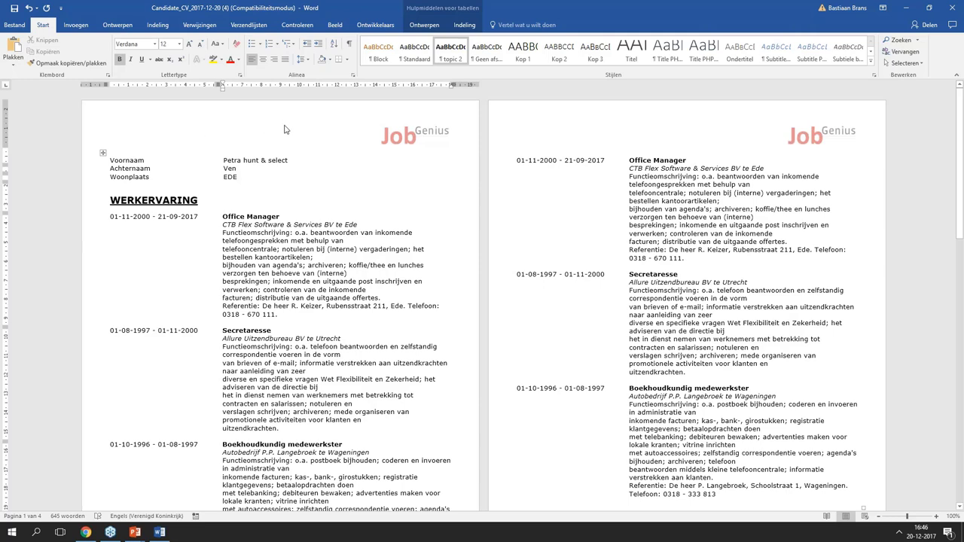
# - Switch back to the candidate record in OTYS and start a template CV print using the Test webinar template
pyautogui.hotkey('alt', 'Tab')
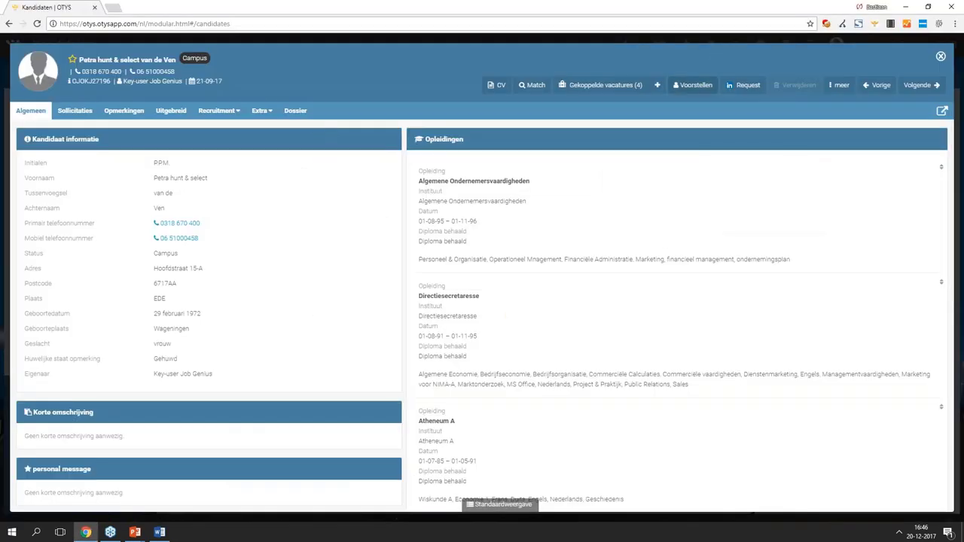
pyautogui.click(695, 85)
pyautogui.click(699, 69)
pyautogui.click(692, 87)
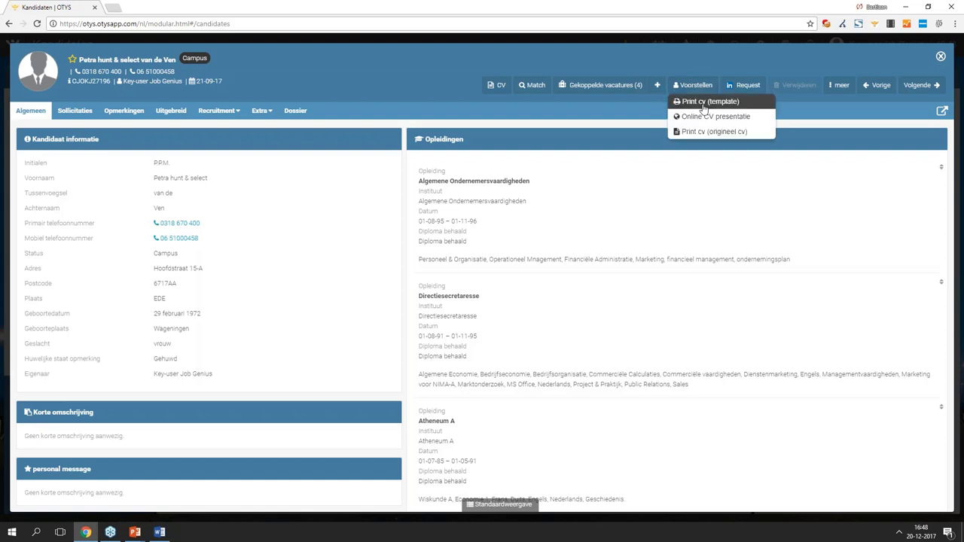
pyautogui.click(704, 105)
pyautogui.click(517, 96)
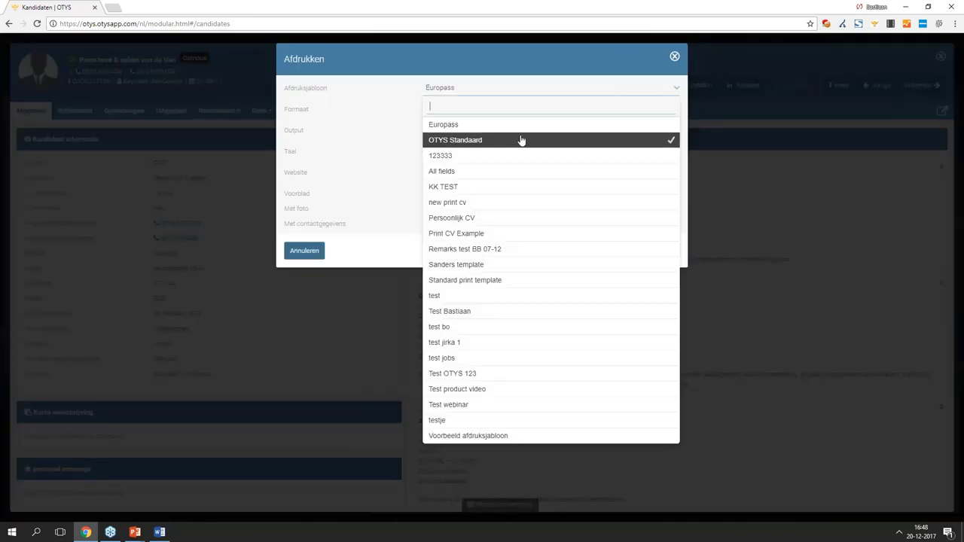
pyautogui.click(520, 407)
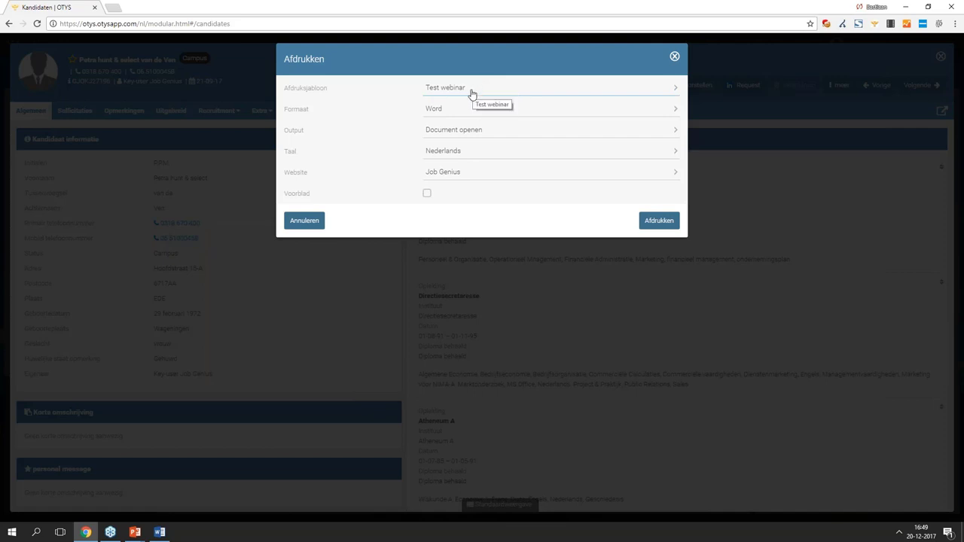
# - Set the print format to Google Docs and the output to E-mail genereren, and print the CV
pyautogui.click(455, 113)
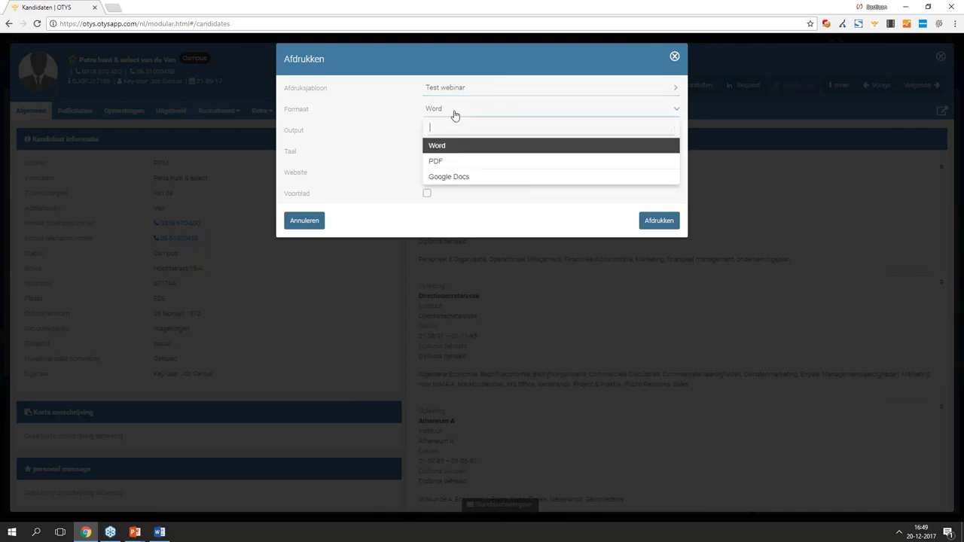
pyautogui.click(474, 177)
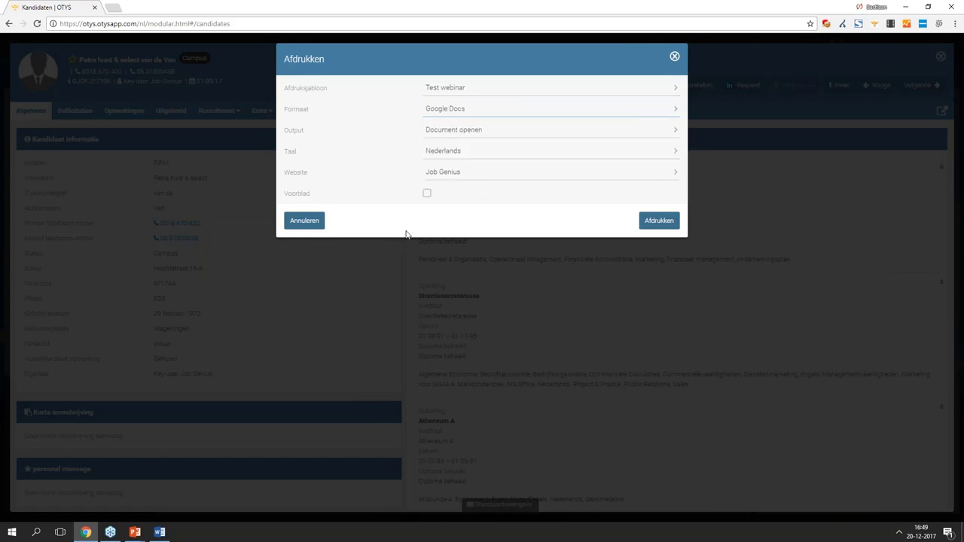
pyautogui.click(472, 131)
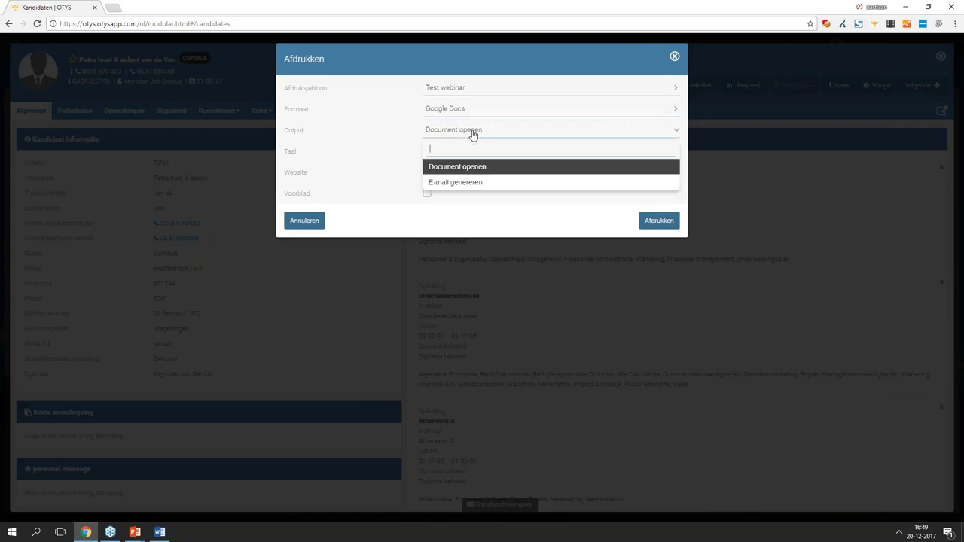
pyautogui.click(495, 182)
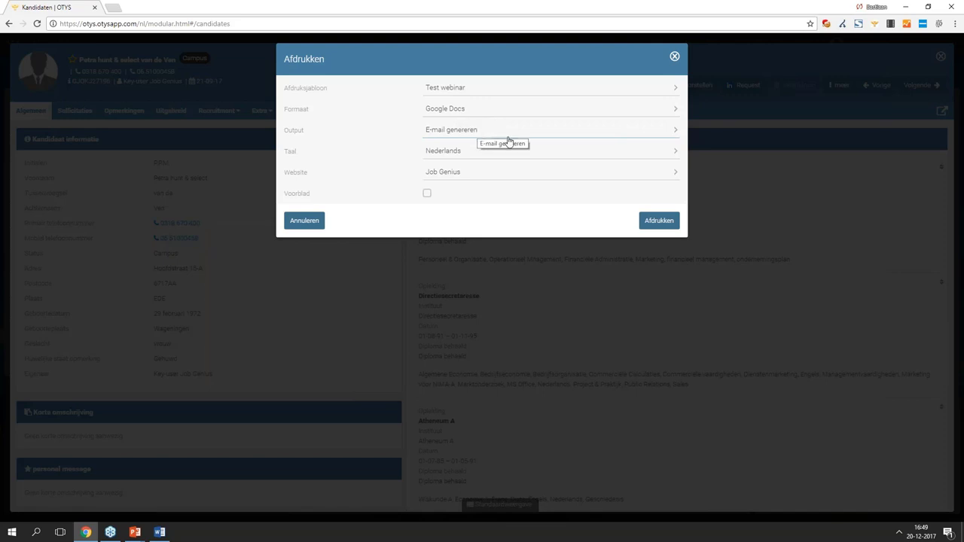
pyautogui.click(658, 221)
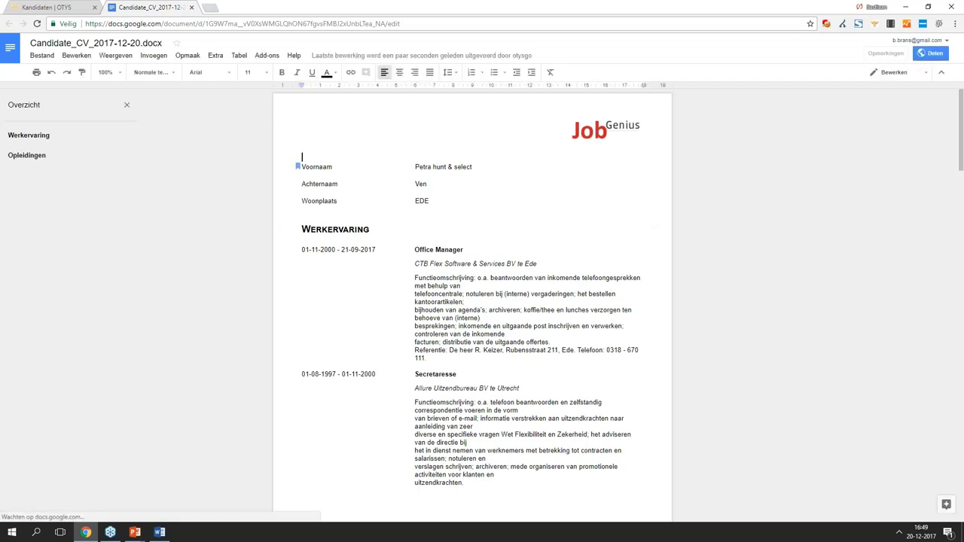
# - In the Google Docs CV, change the job title Office Manager to Office Director and Secretaresse to Hoofd Secretaresse
pyautogui.click(401, 177)
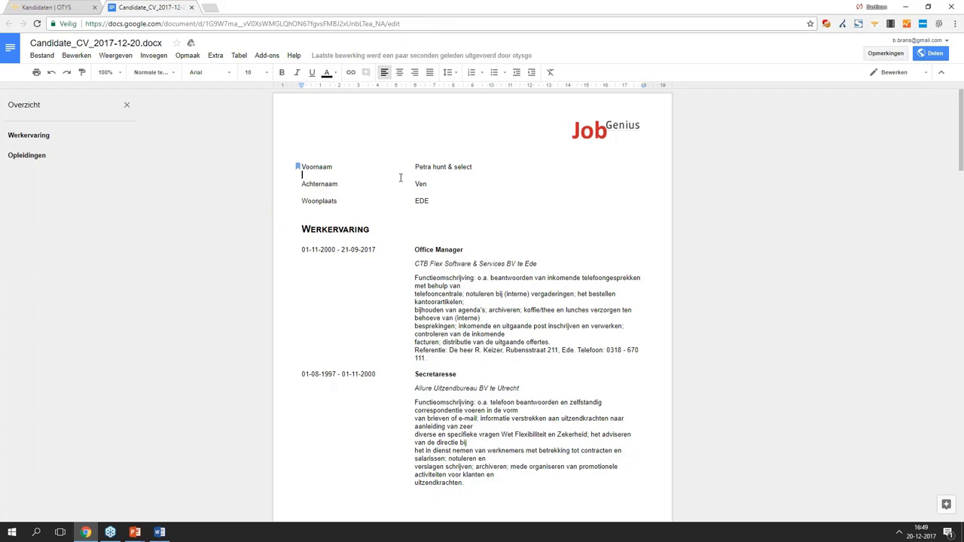
pyautogui.click(456, 268)
pyautogui.click(455, 249)
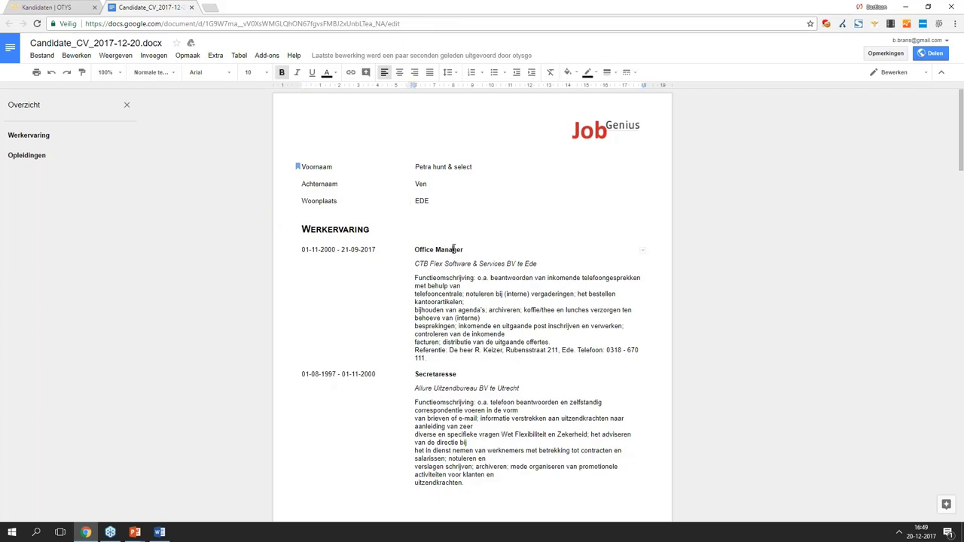
pyautogui.doubleClick(435, 250)
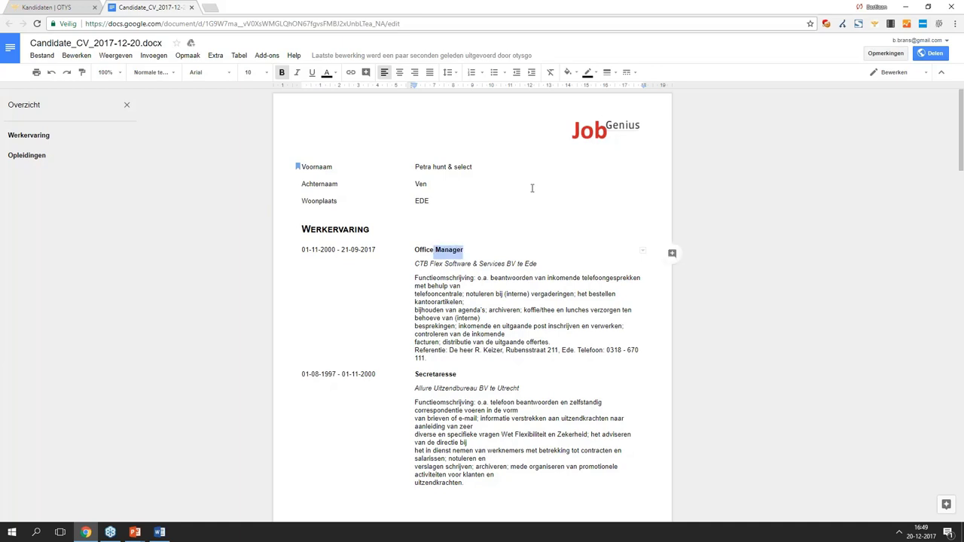
pyautogui.write('Director')
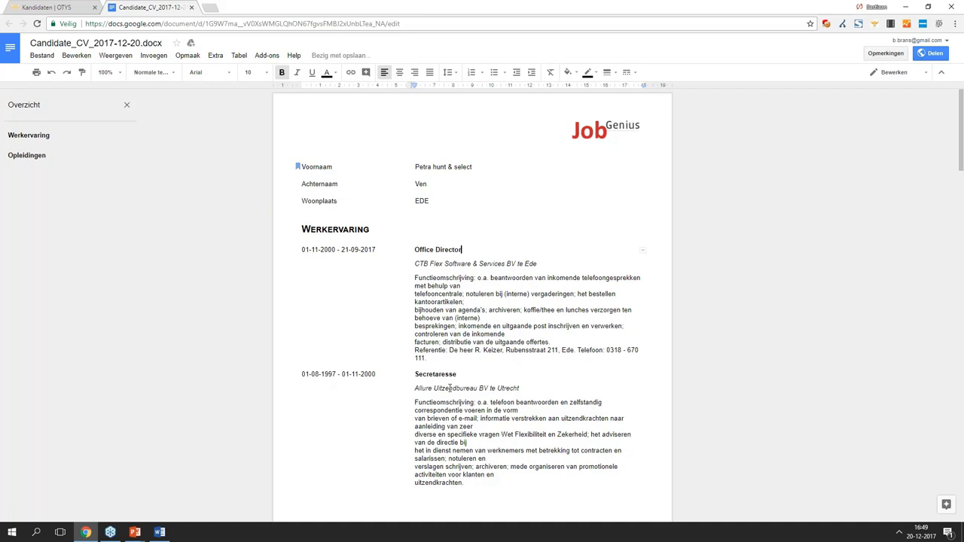
pyautogui.click(419, 375)
pyautogui.write('Hoofd')
# - Look through all pages of the edited Google Docs CV, including Werkervaring, Opleidingen and the footers
pyautogui.scroll(-10, 550, 278)
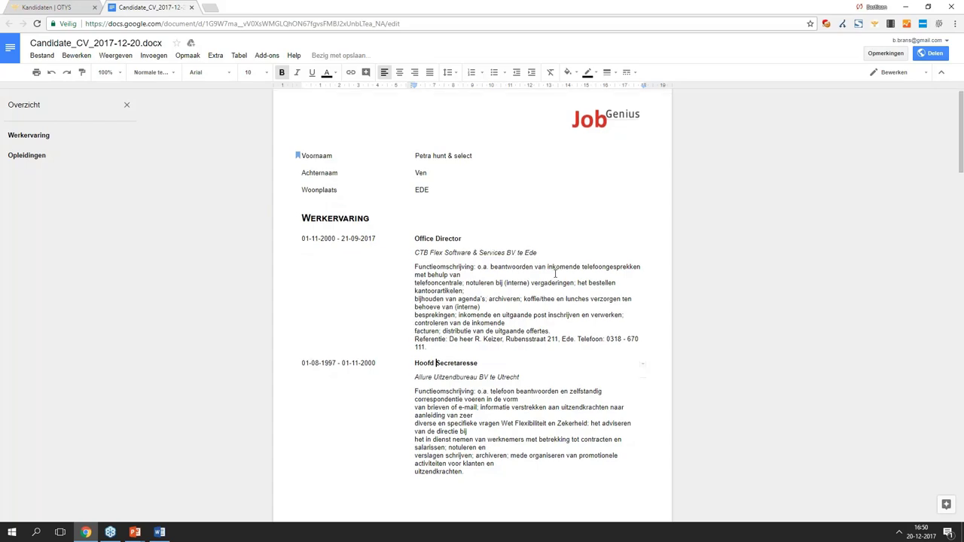
pyautogui.scroll(-10, 559, 283)
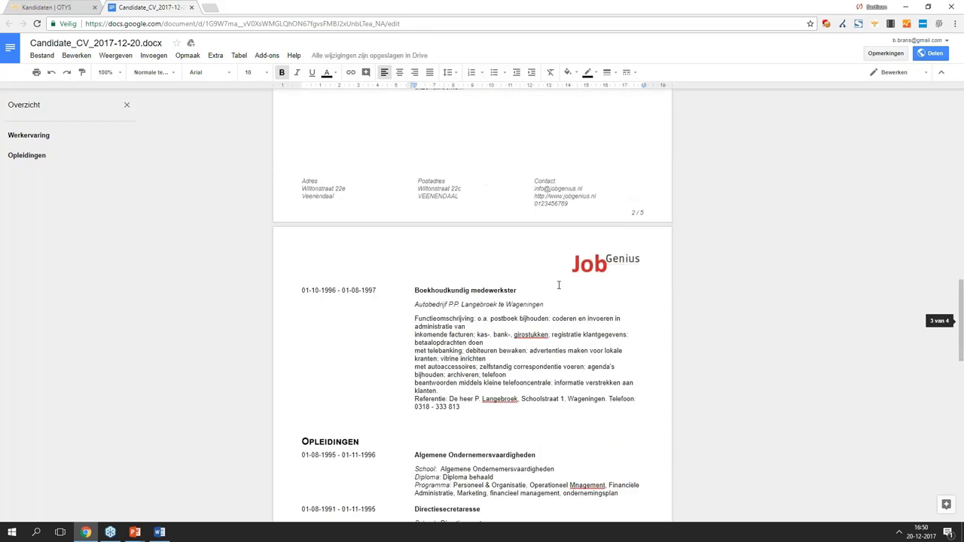
pyautogui.scroll(-3, 556, 277)
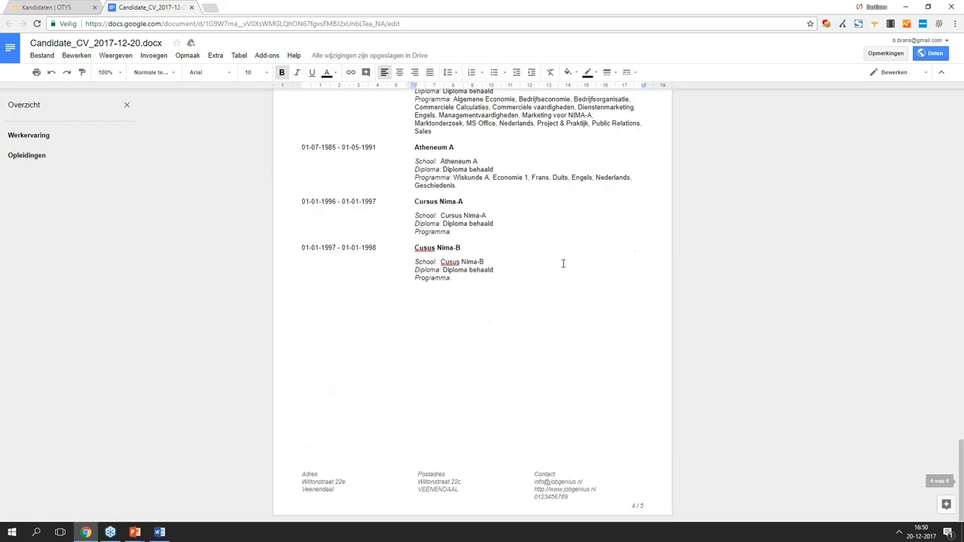
pyautogui.scroll(2, 563, 263)
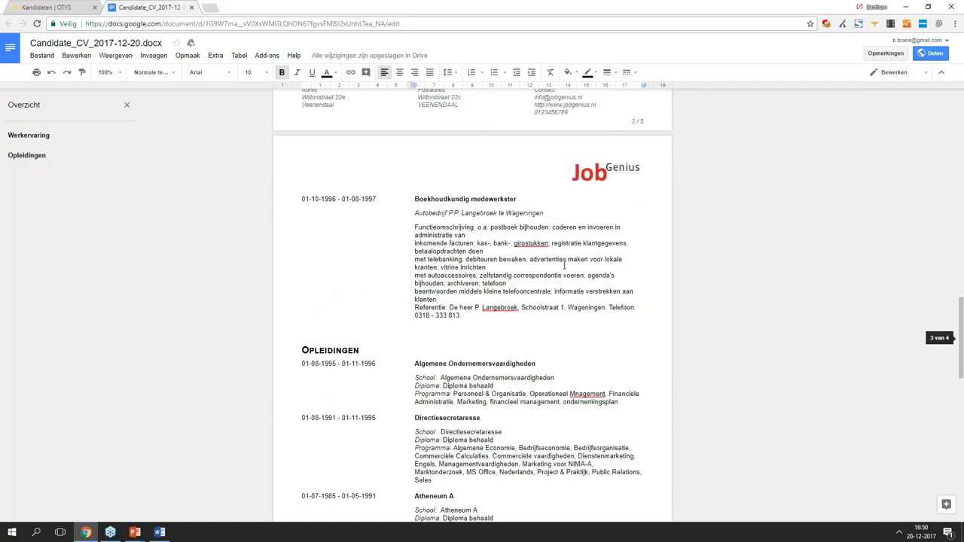
pyautogui.scroll(2, 569, 267)
pyautogui.scroll(15, 547, 281)
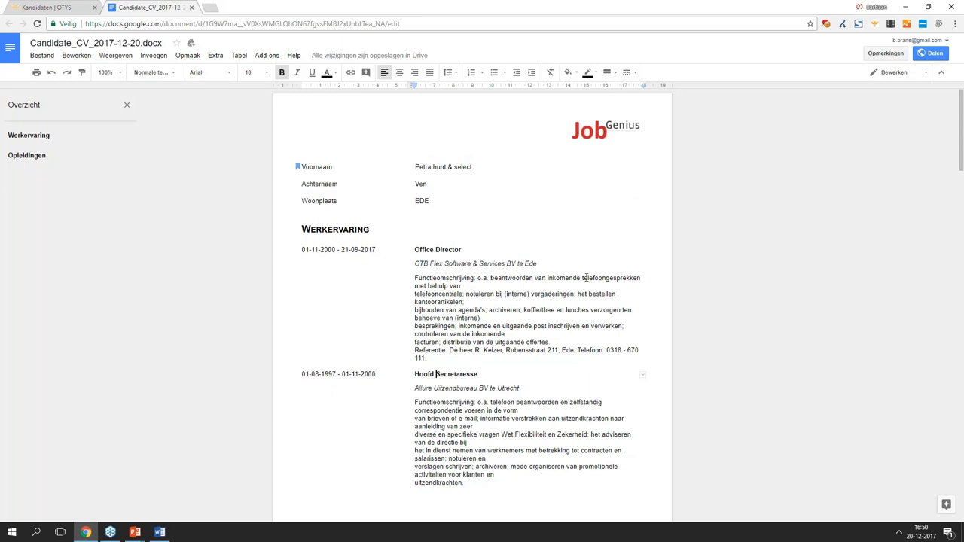
# - Close the edited Google document and generate the CV as a PDF attachment for a new e-mail
pyautogui.click(431, 251)
pyautogui.click(192, 7)
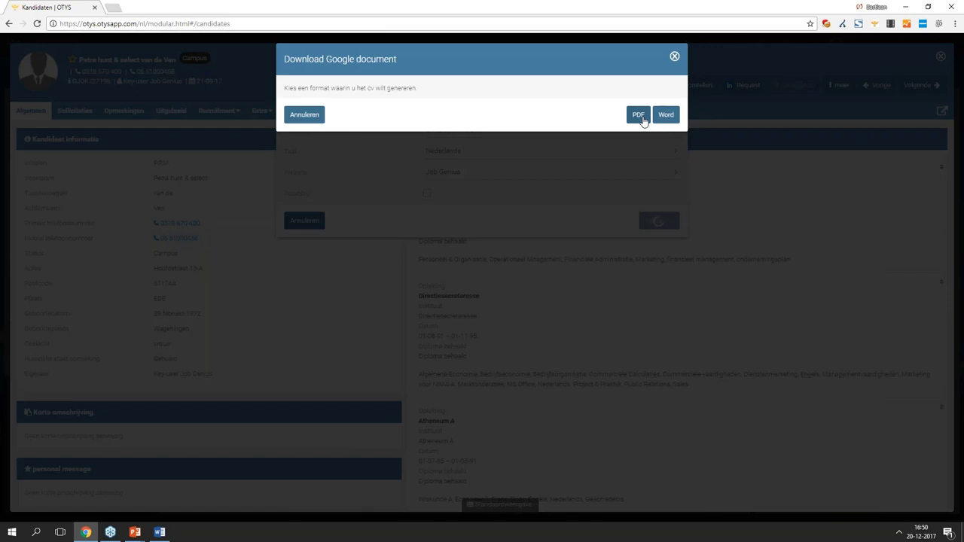
pyautogui.click(642, 117)
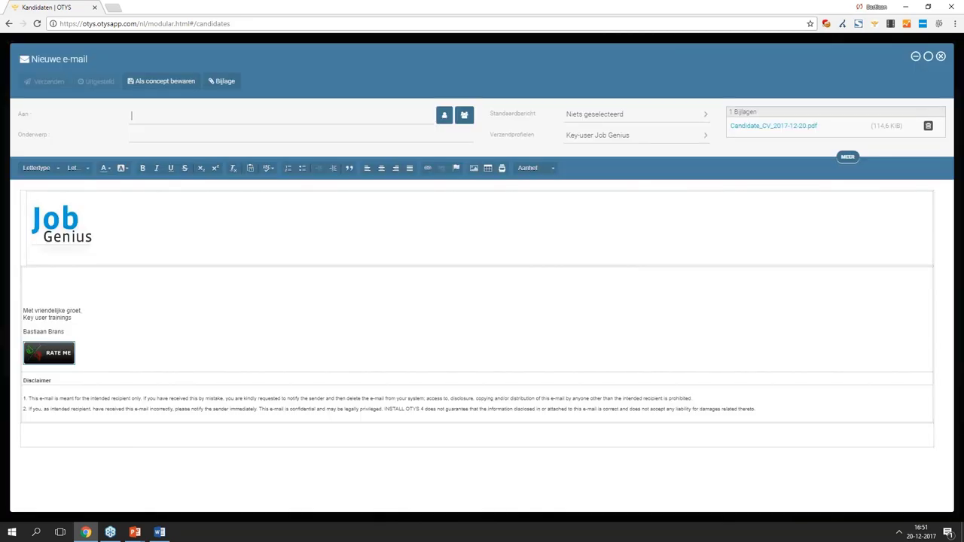
# - Open the attached Candidate_CV_2017-12-20.pdf, check the edited job titles and close the PDF
pyautogui.click(799, 132)
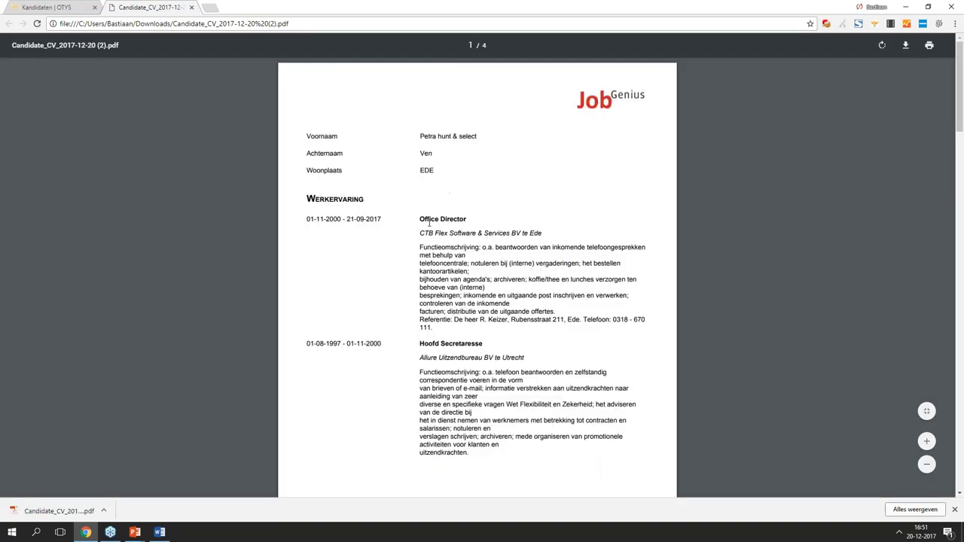
pyautogui.moveTo(420, 219); pyautogui.dragTo(461, 218)
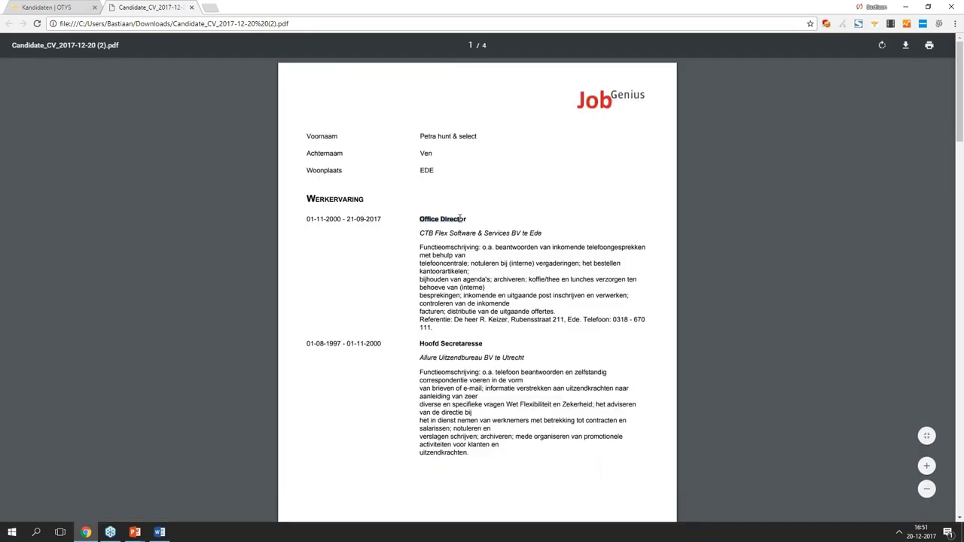
pyautogui.click(484, 318)
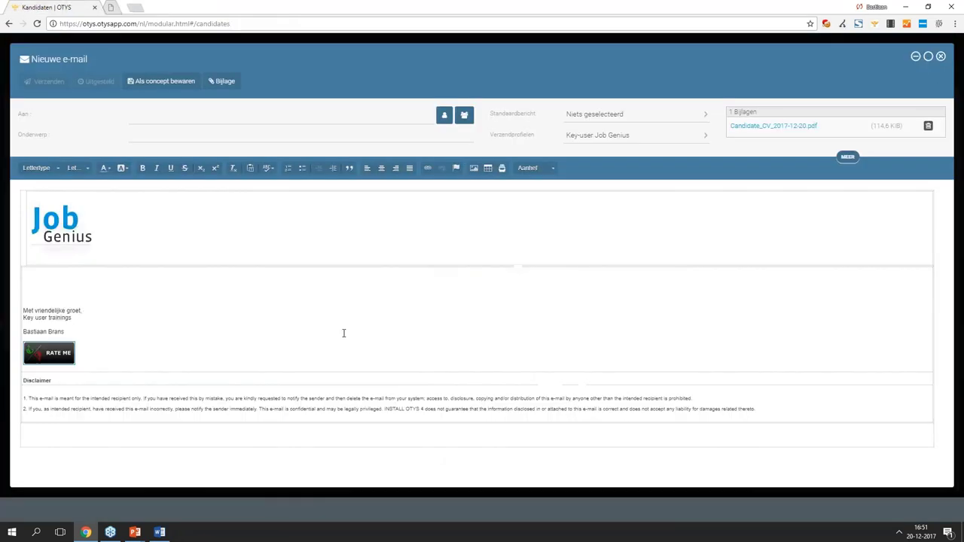
pyautogui.click(191, 6)
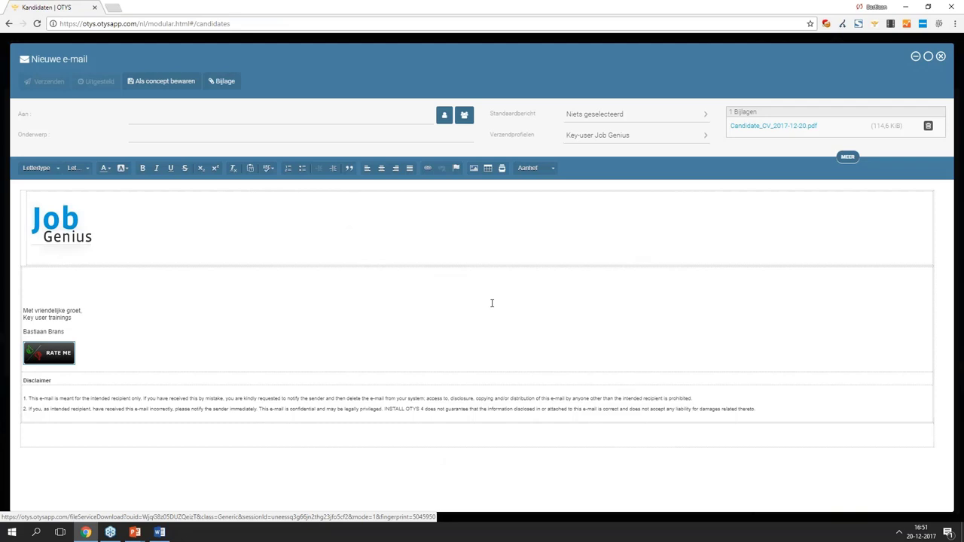
# - Close the new e-mail and print the candidate's original CV from its .doc file as a Google Docs document
pyautogui.click(850, 158)
pyautogui.click(661, 116)
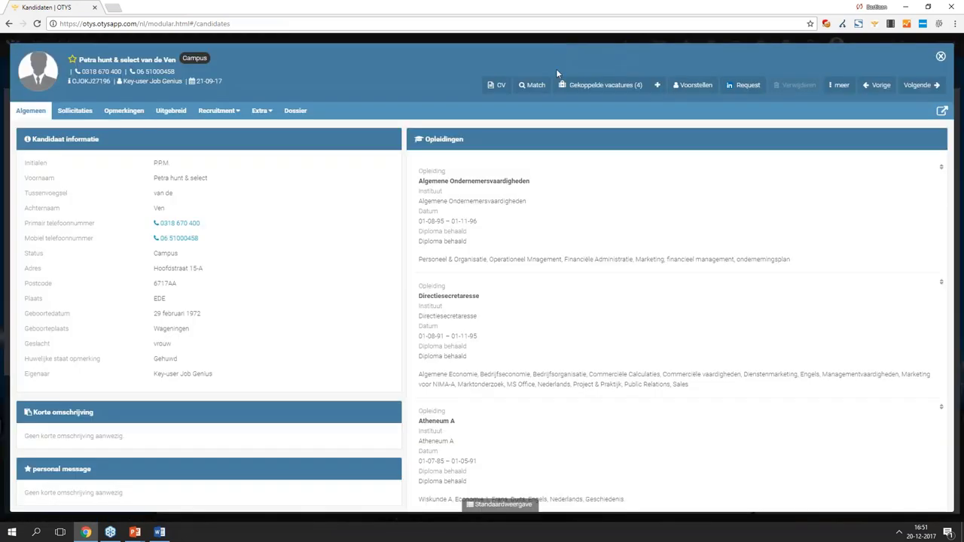
pyautogui.click(698, 86)
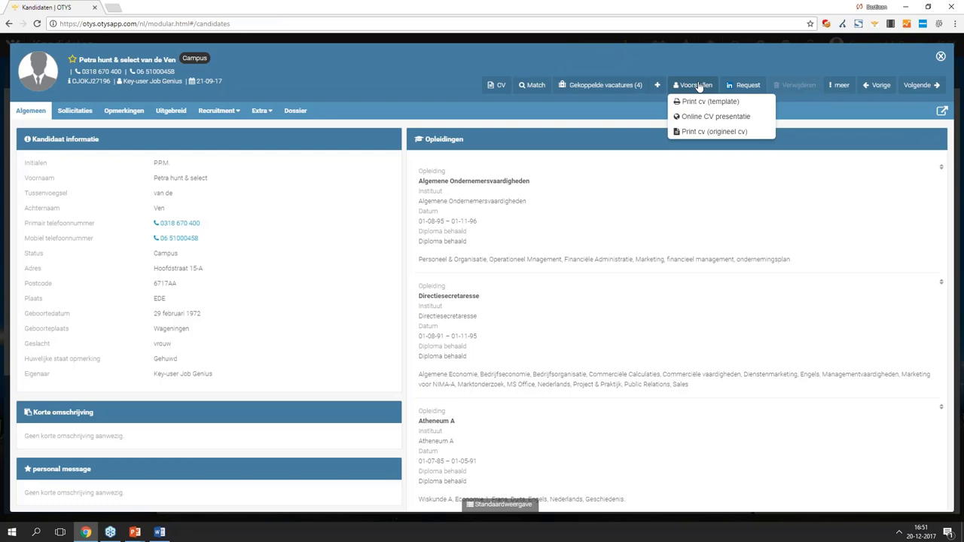
pyautogui.click(713, 132)
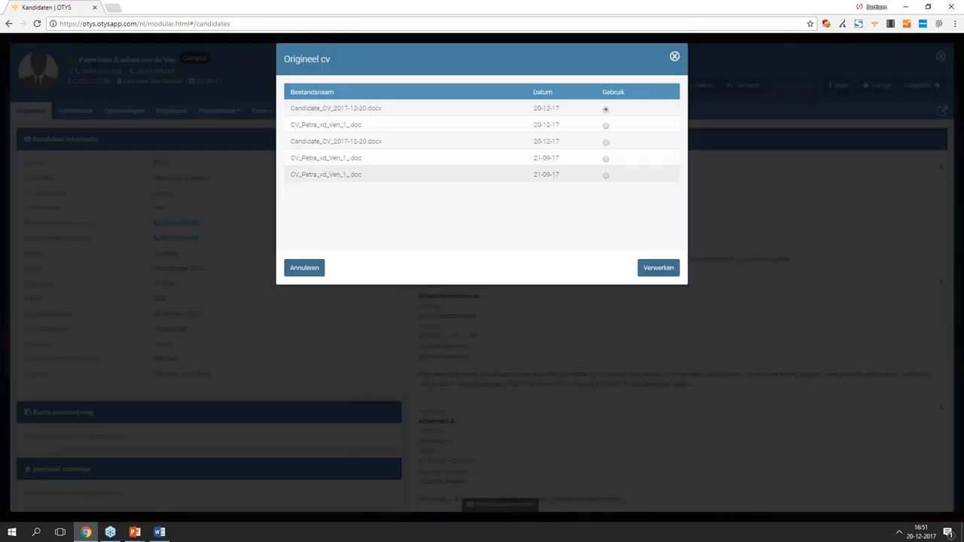
pyautogui.click(648, 273)
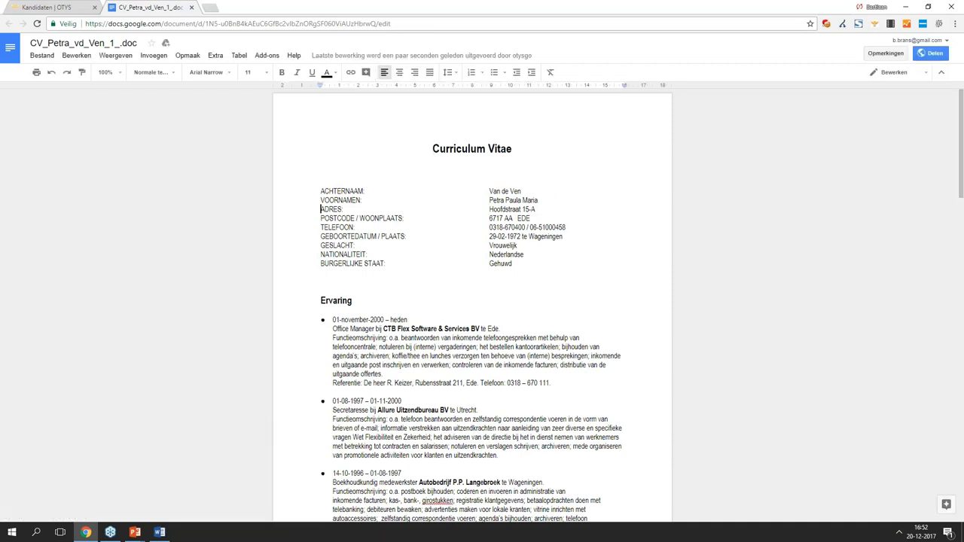
# - Delete the postcode/woonplaats, telefoon and geboortedatum lines from the personal details of the original CV
pyautogui.moveTo(568, 238); pyautogui.dragTo(272, 221)
pyautogui.press('Delete')
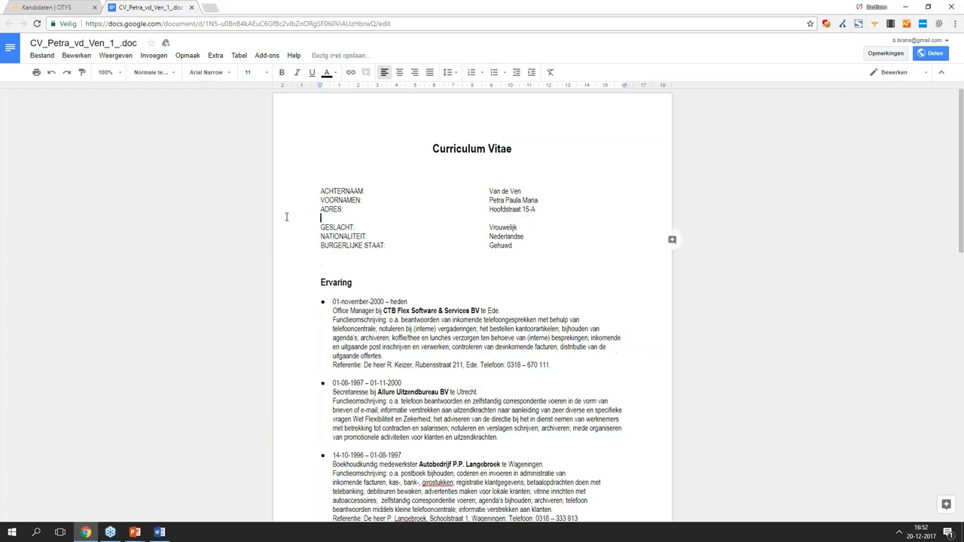
# - Remove the empty line below ADRES and change the first two job titles under Ervaring to "Office Director" and "Hoofd Secretaresse"
pyautogui.press('Delete')
pyautogui.doubleClick(362, 301)
pyautogui.write('Director')
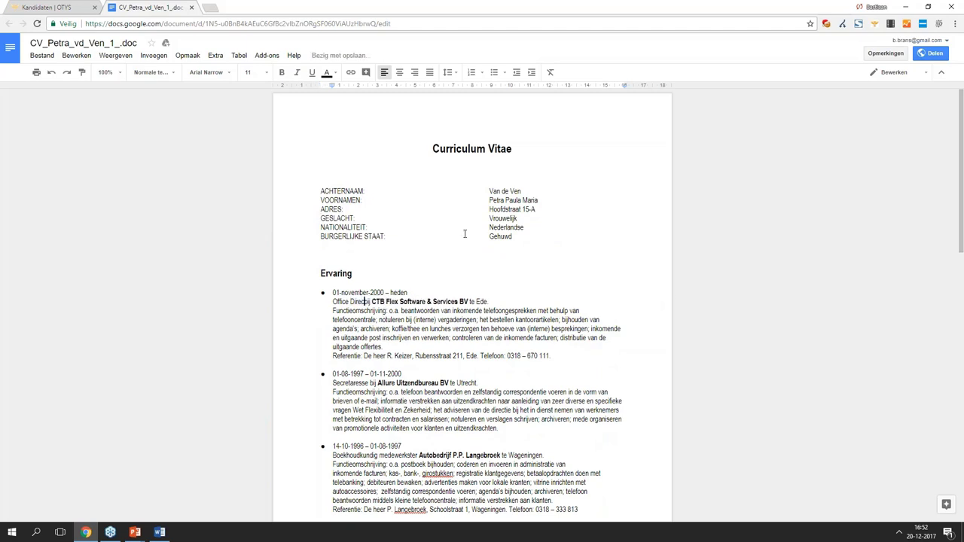
pyautogui.click(333, 383)
pyautogui.write('Hoofd')
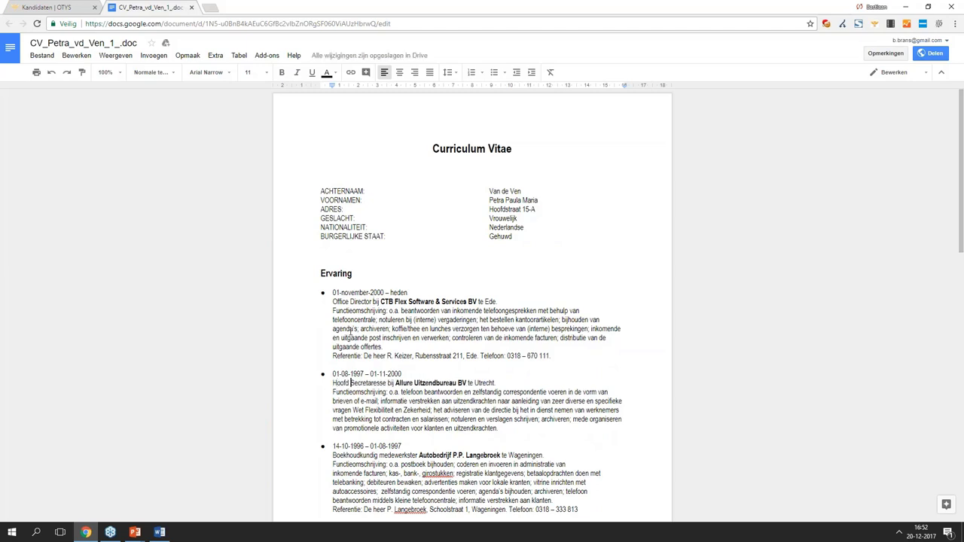
# - Close the edited Google document and prepare a new e-mail with the original CV attached in PDF format
pyautogui.click(192, 8)
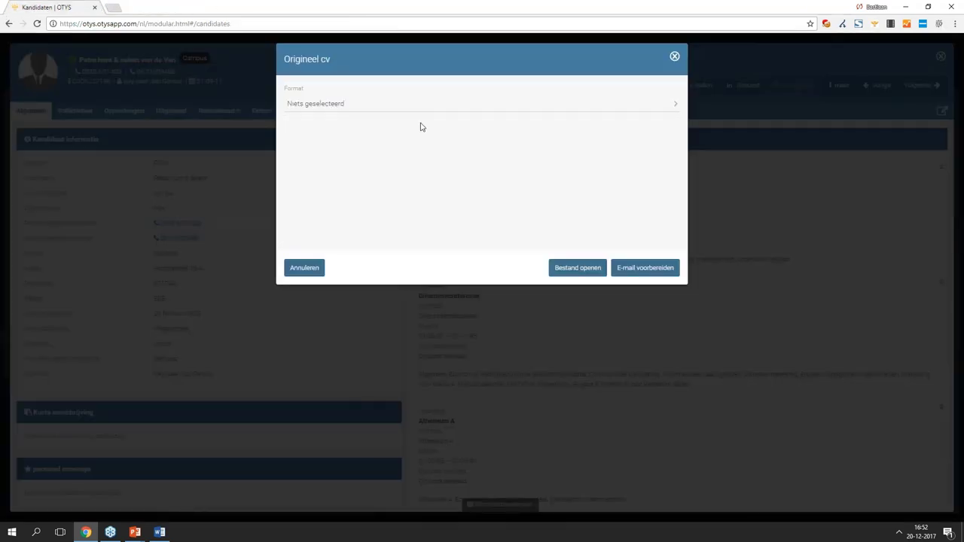
pyautogui.click(418, 170)
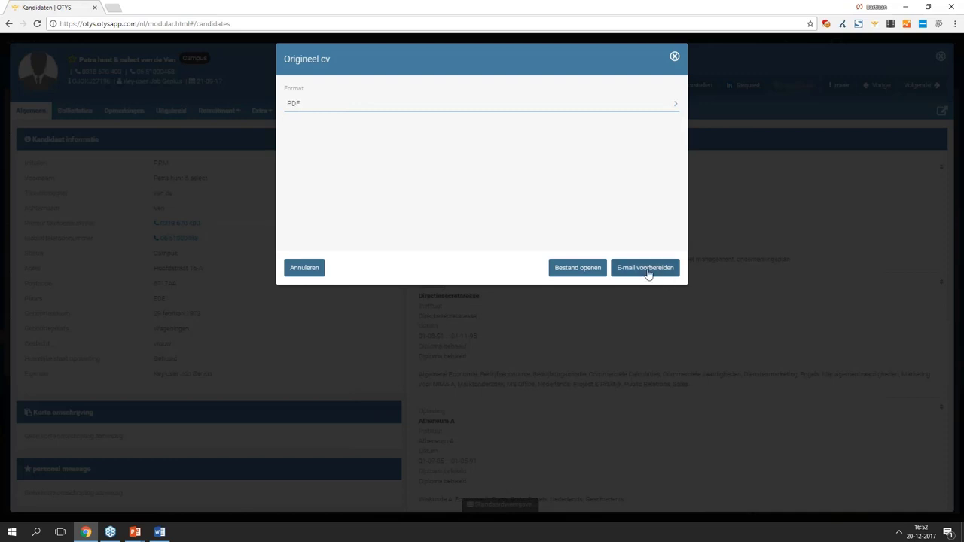
pyautogui.click(645, 272)
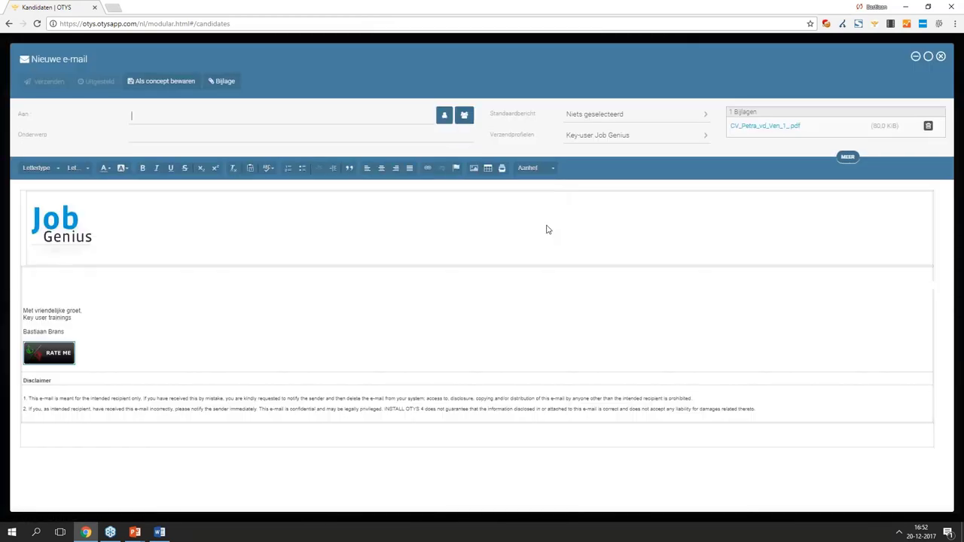
# - Open the attached CV PDF to check the edits, return to the new e-mail and switch to the PRINT CV presentation slide
pyautogui.click(763, 128)
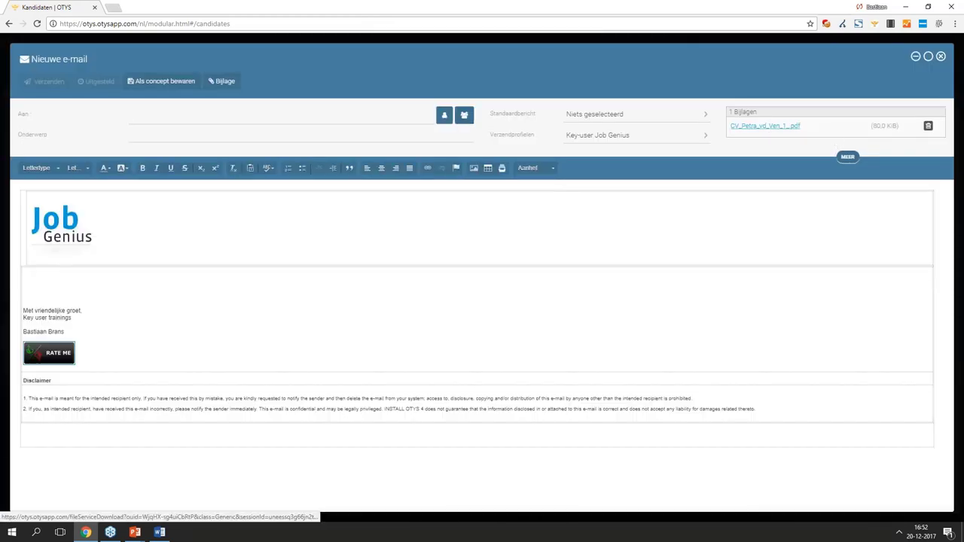
pyautogui.click(56, 511)
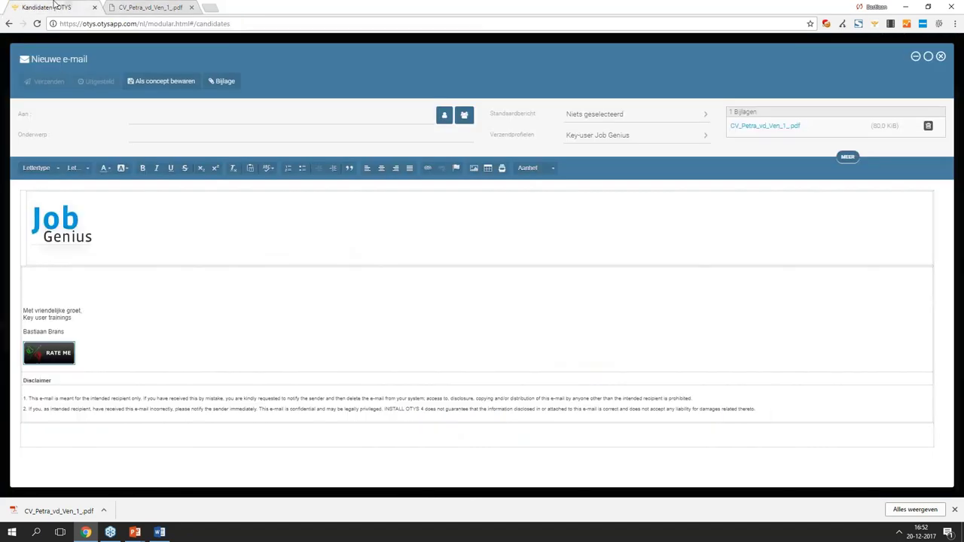
pyautogui.click(55, 6)
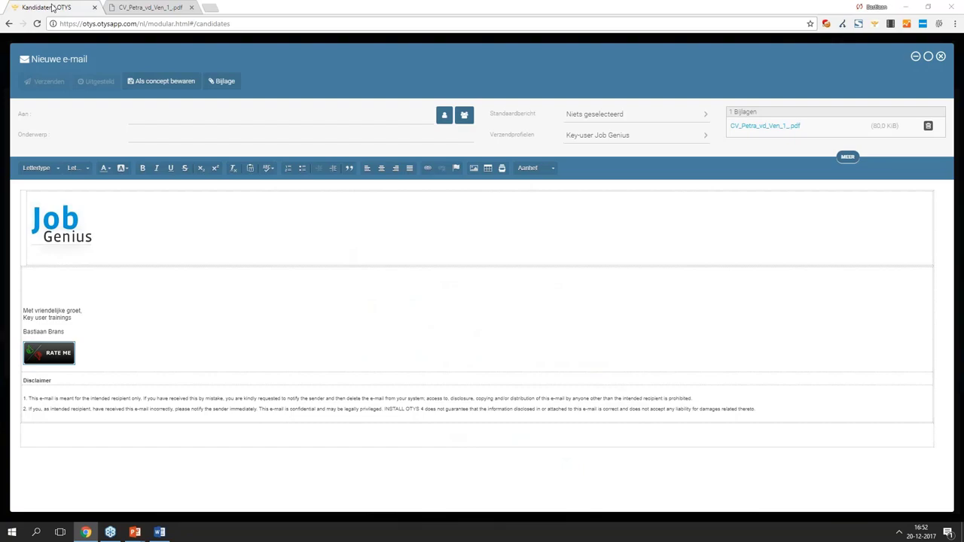
pyautogui.hotkey('alt', 'Tab')
pyautogui.hotkey('alt', 'Tab')
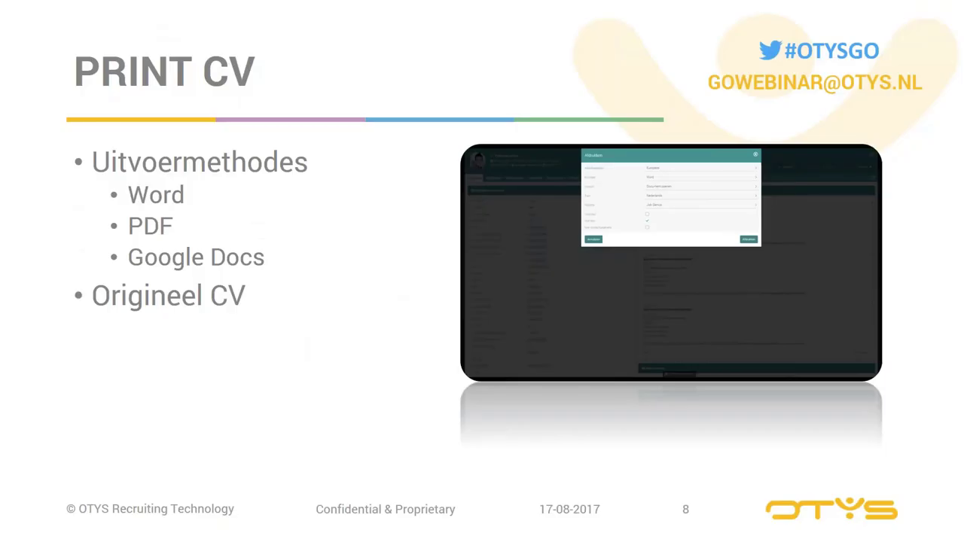